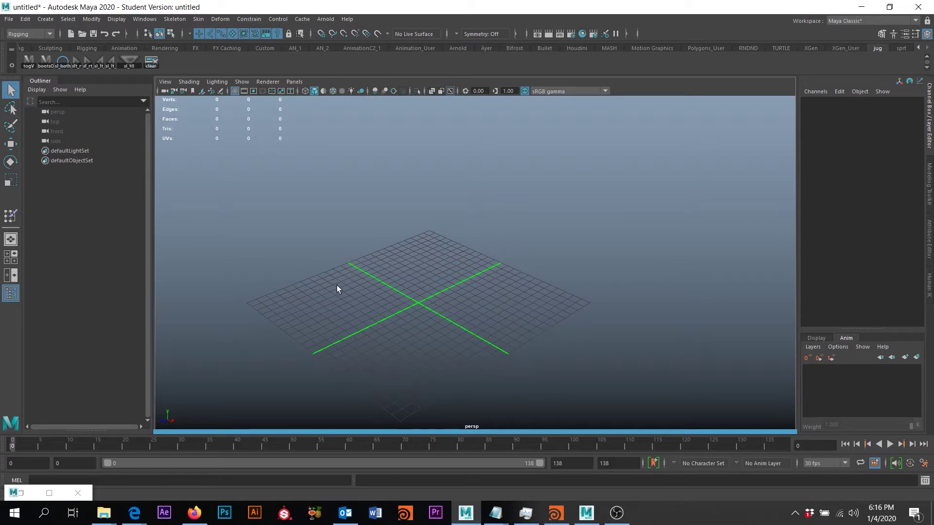
Import the FuseModelRig 3D object from the mocapDemo folder into the empty scene, using the Autodesk Media and Entertainment FBX preset
alt+middle_drag(335, 293, 487, 178)
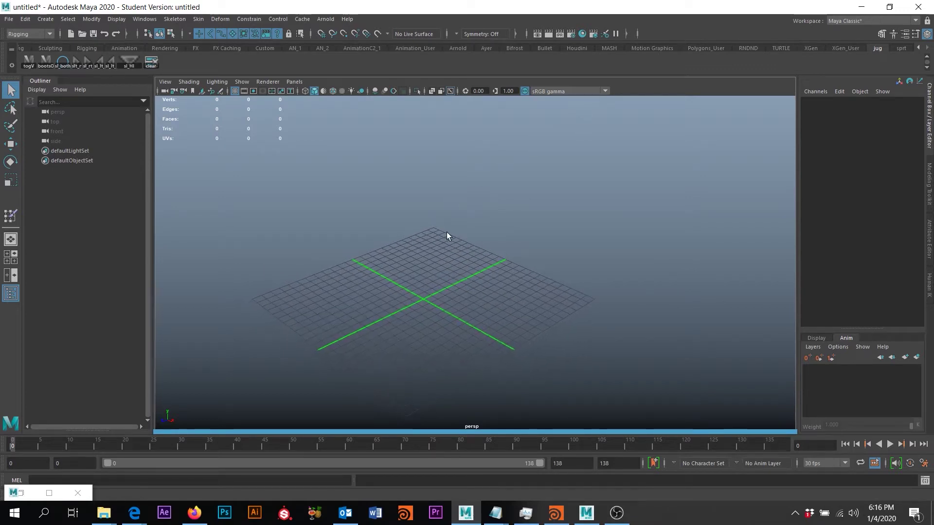
alt+middle_drag(394, 306, 727, 110)
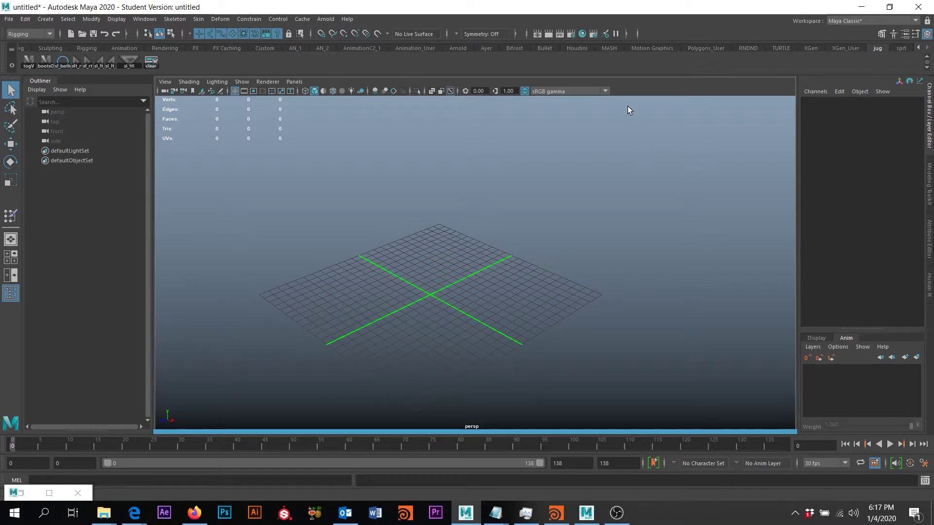
mouse_move(103, 513)
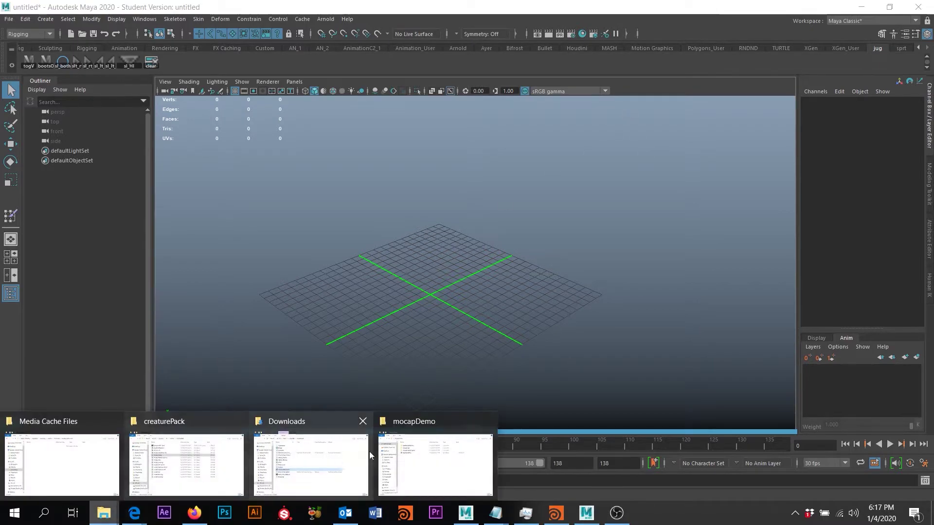
click(407, 480)
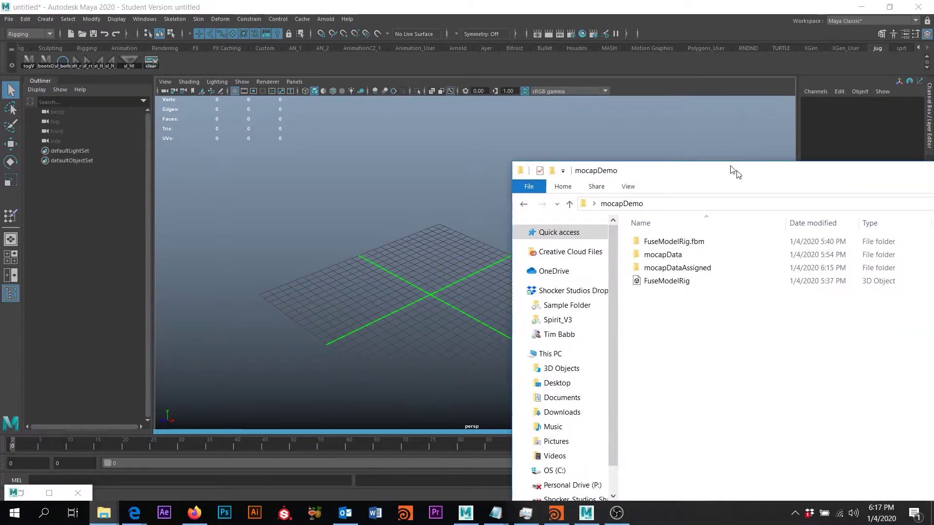
click(615, 242)
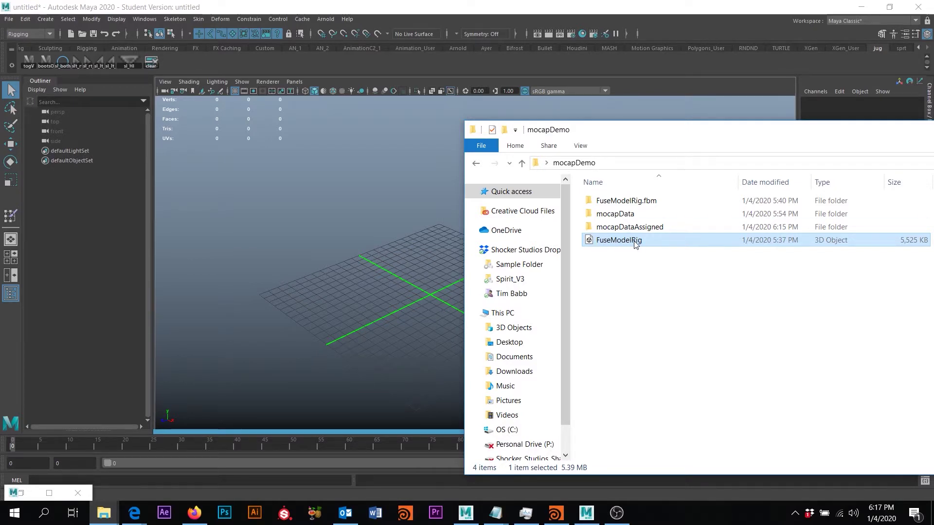
drag(635, 244, 355, 223)
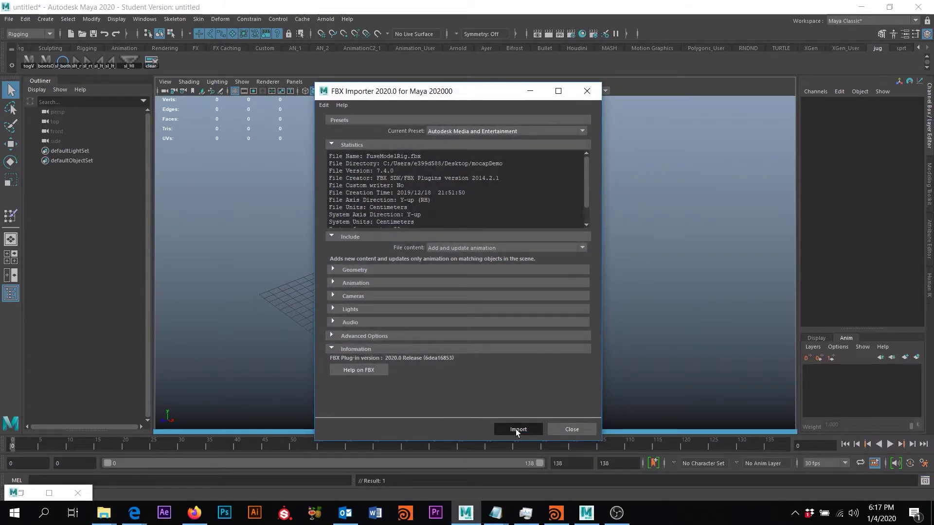
click(517, 429)
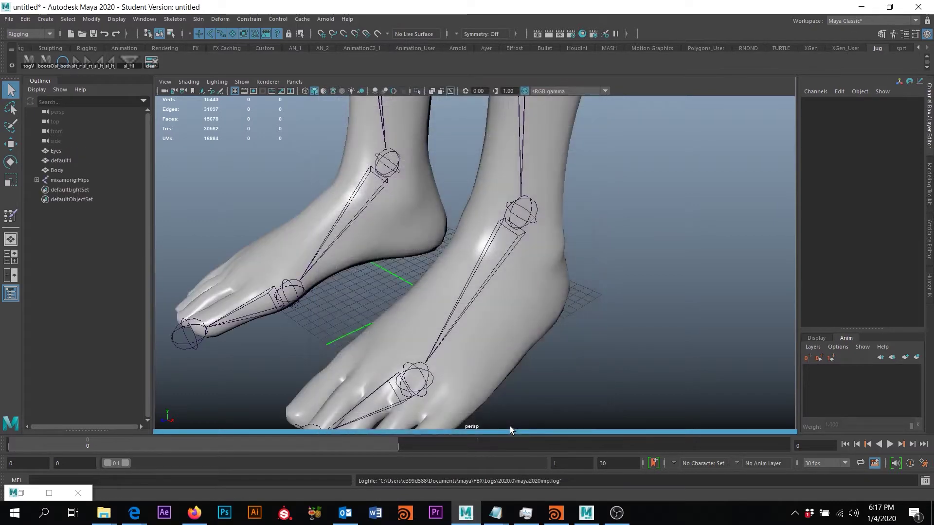
Examine the imported character's mesh and skeleton from the feet up to the head and arms
scroll(480, 340, down, 5)
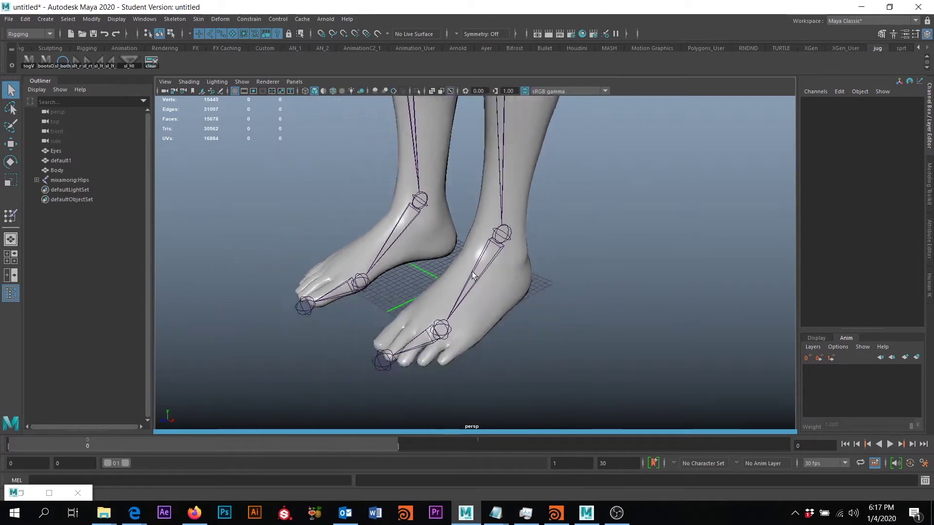
click(452, 93)
click(451, 92)
alt+middle_drag(535, 169, 548, 249)
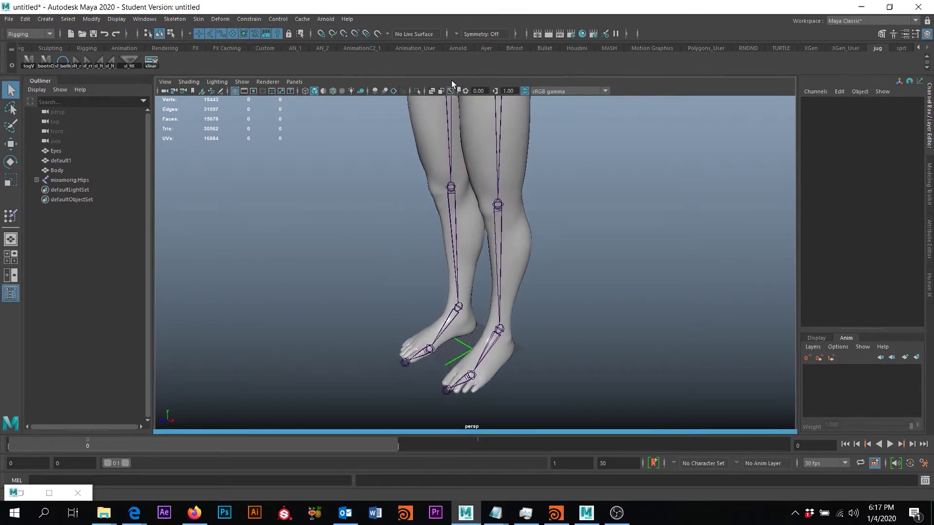
scroll(594, 253, down, 8)
scroll(587, 275, up, 6)
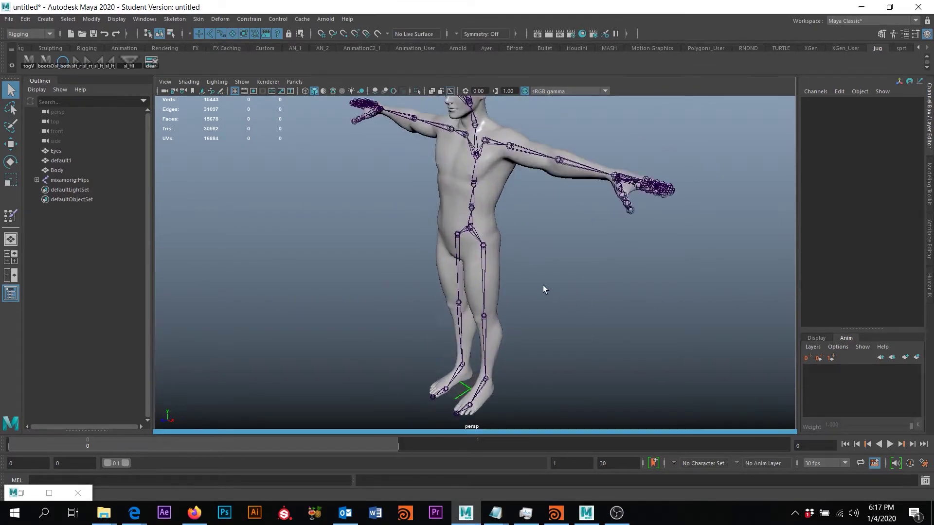
scroll(576, 289, down, 8)
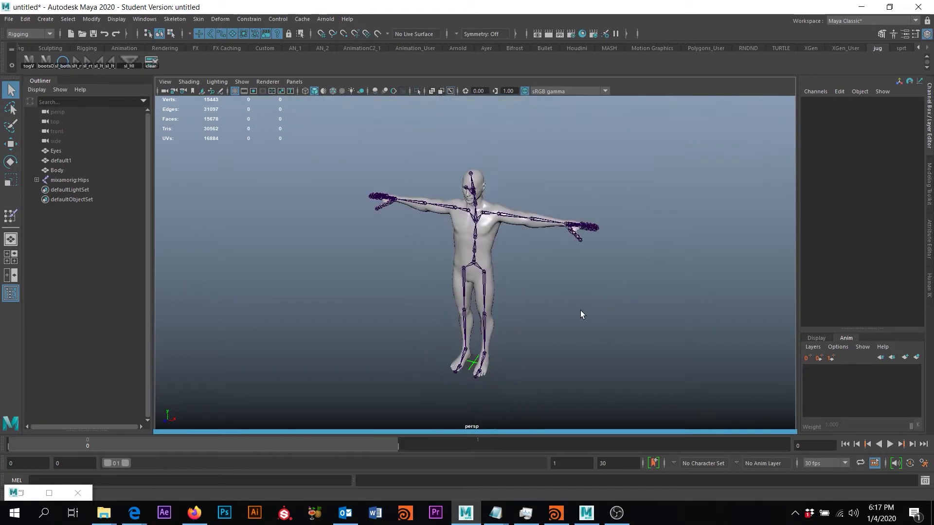
scroll(564, 309, up, 8)
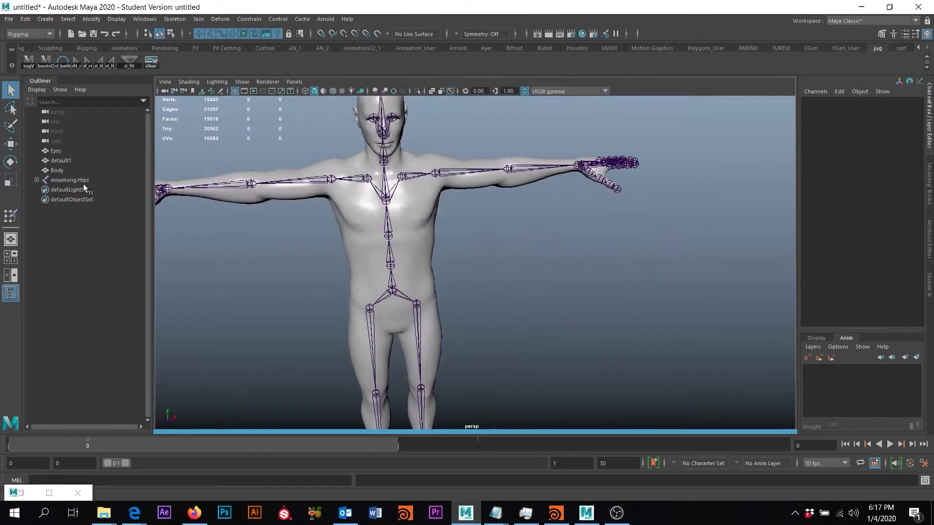
alt+middle_drag(478, 240, 531, 223)
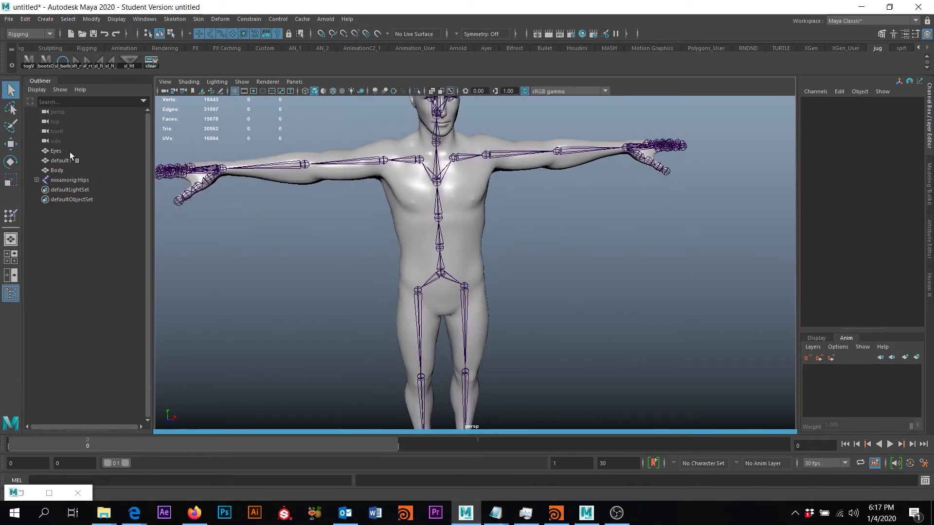
Rename the Eyes mesh to Eyes_2
click(70, 152)
double_click(69, 152)
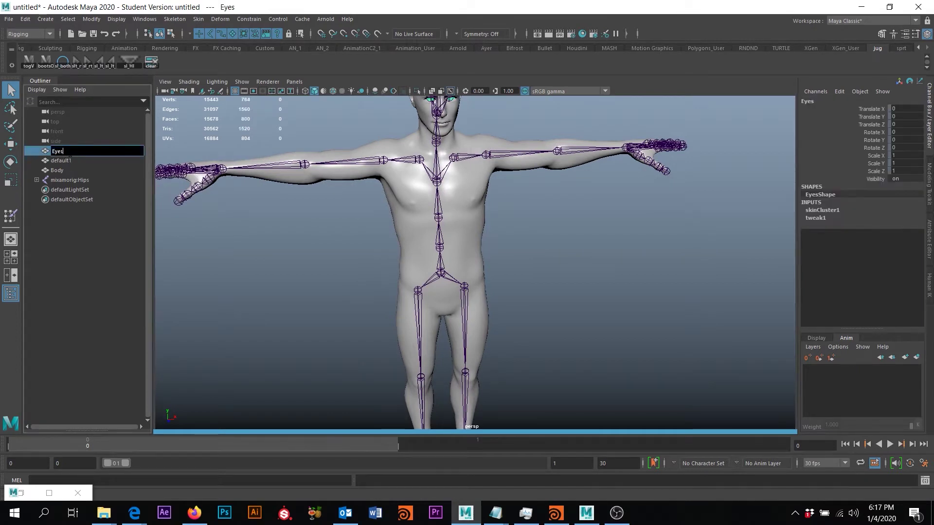
key(Return)
text(_2)
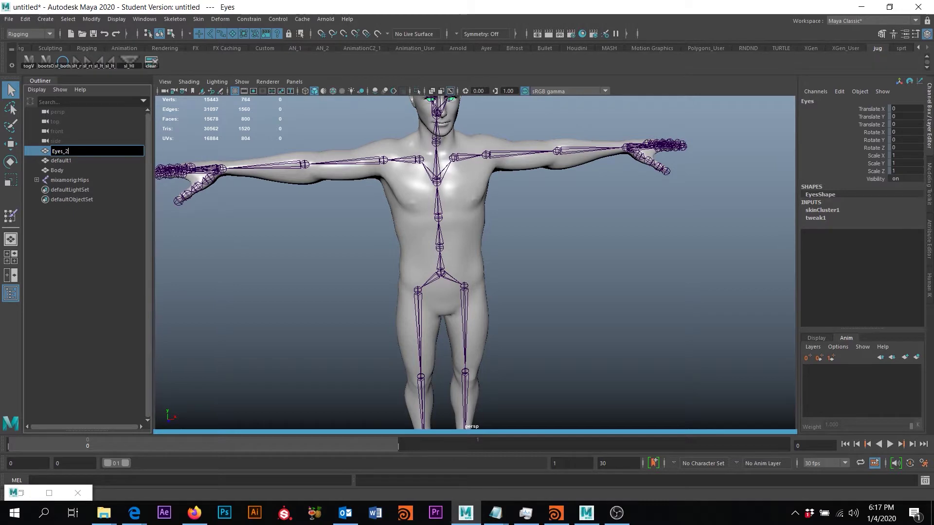
key(Return)
Rename the default1 mesh to eyeLashes_2
alt+drag(482, 178, 541, 202)
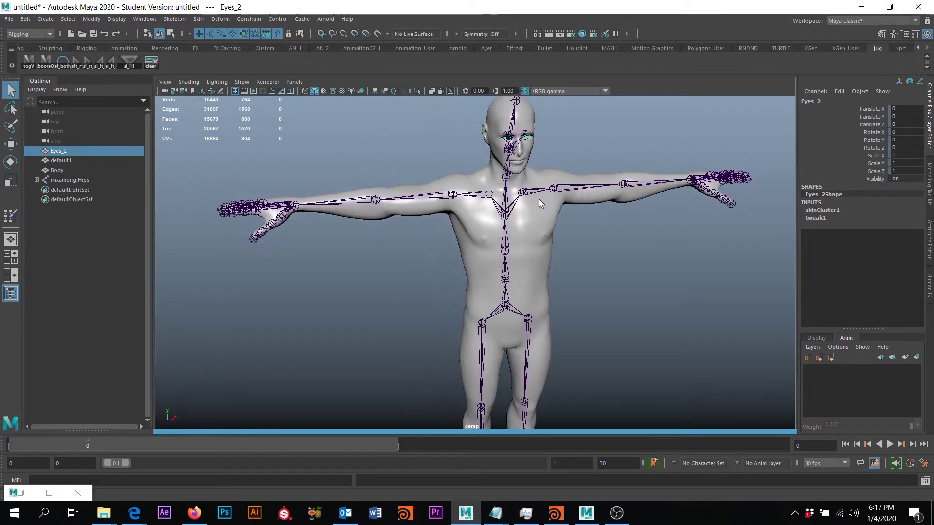
click(57, 162)
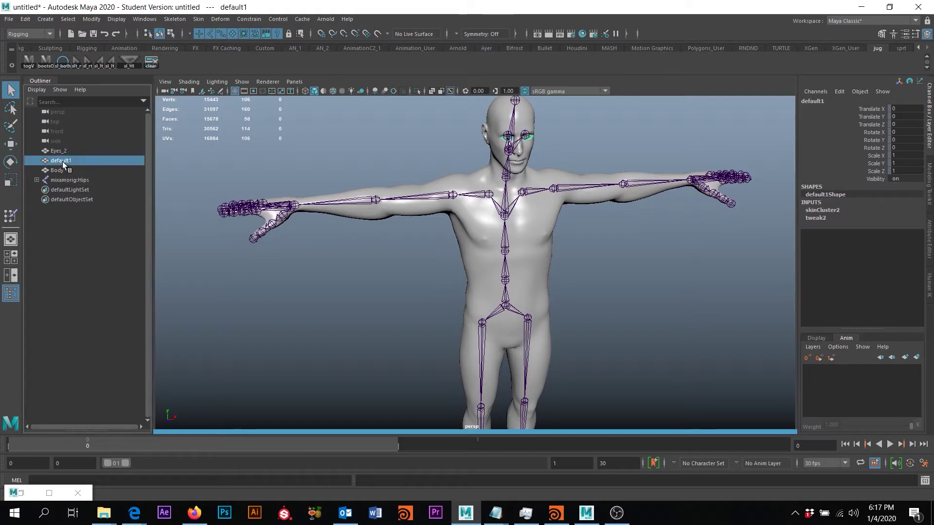
double_click(62, 162)
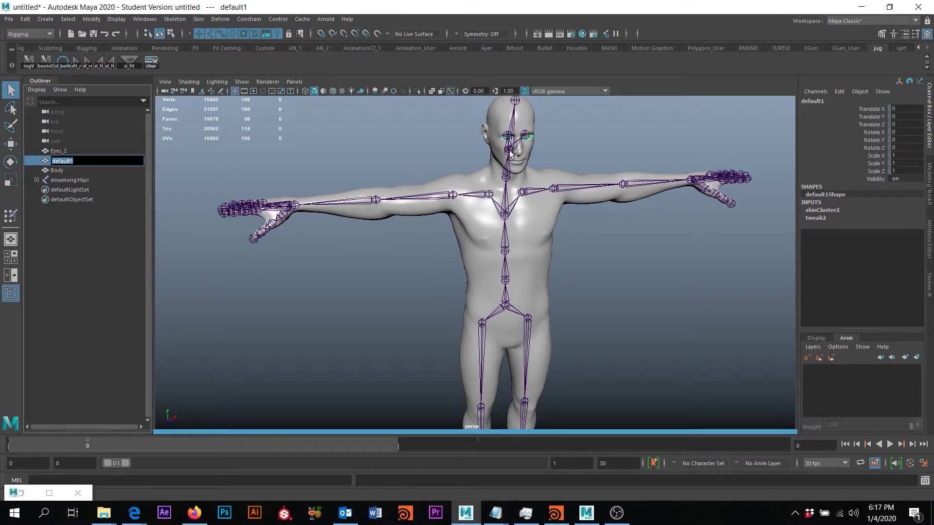
text(eyeLashes)
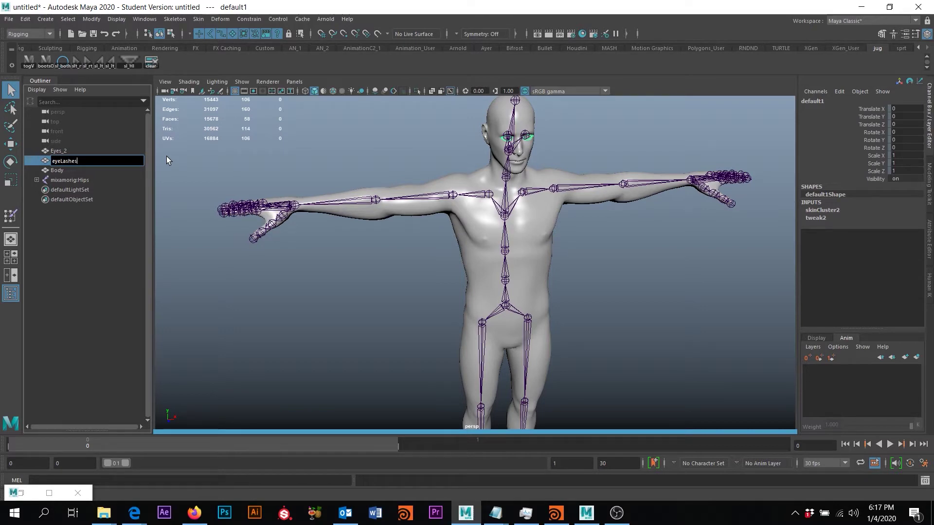
text(_2)
key(Return)
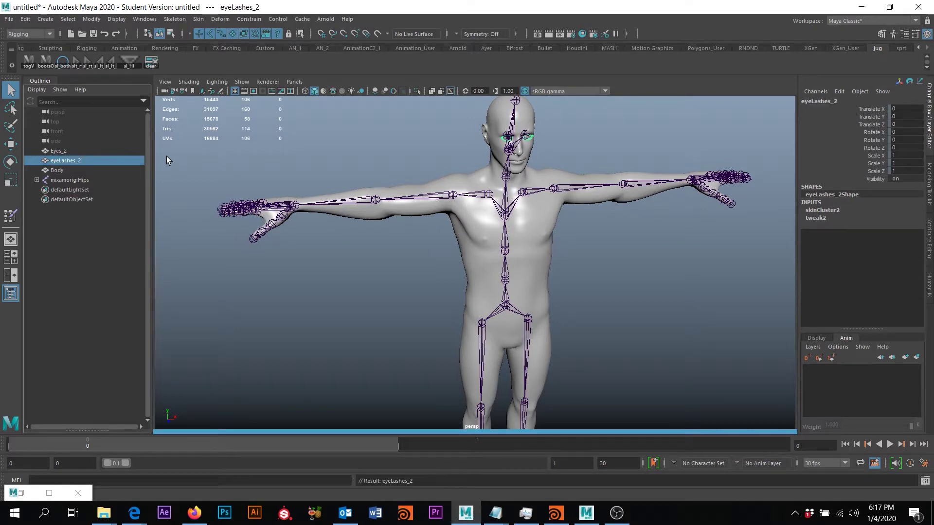
Rename the Body mesh to Body_2
click(63, 176)
double_click(60, 171)
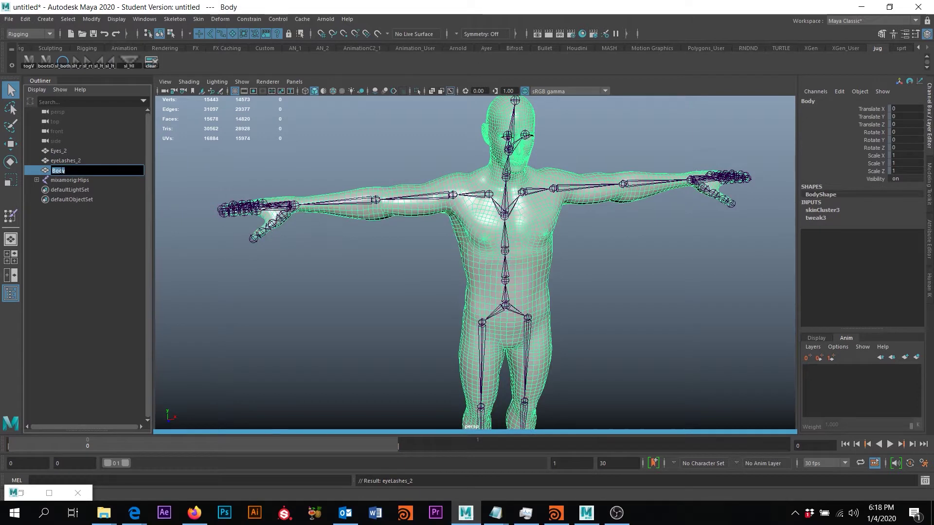
key(Right)
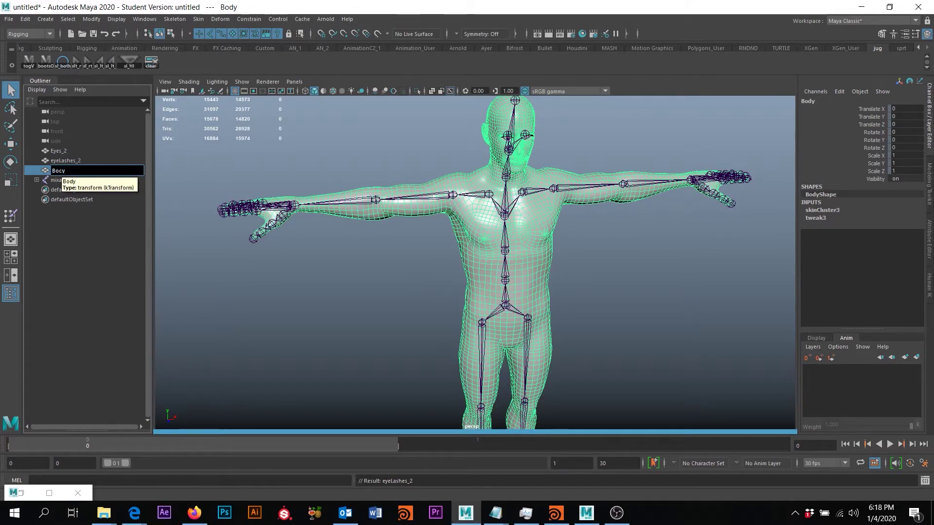
text(_2)
key(Return)
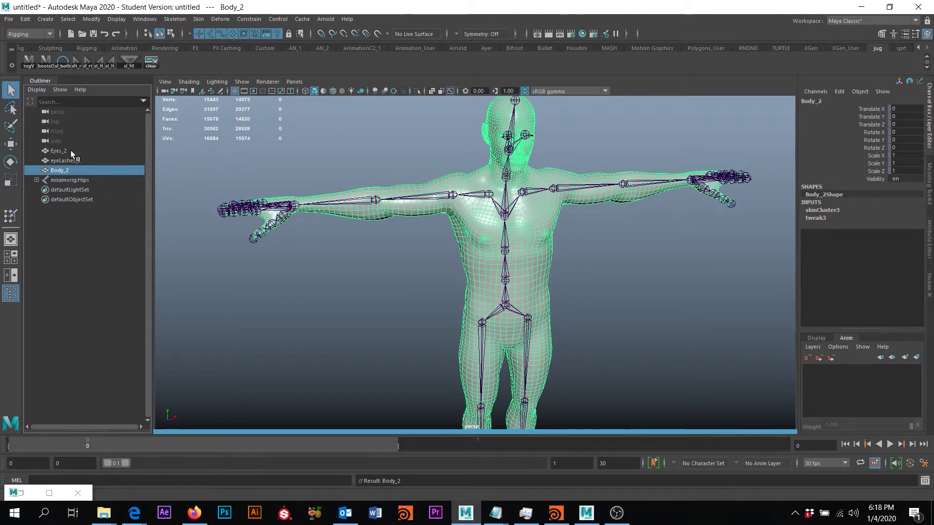
Check the three renamed meshes, and expand the mixamorig:Hips hierarchy through the spine and neck to the head joints
click(71, 150)
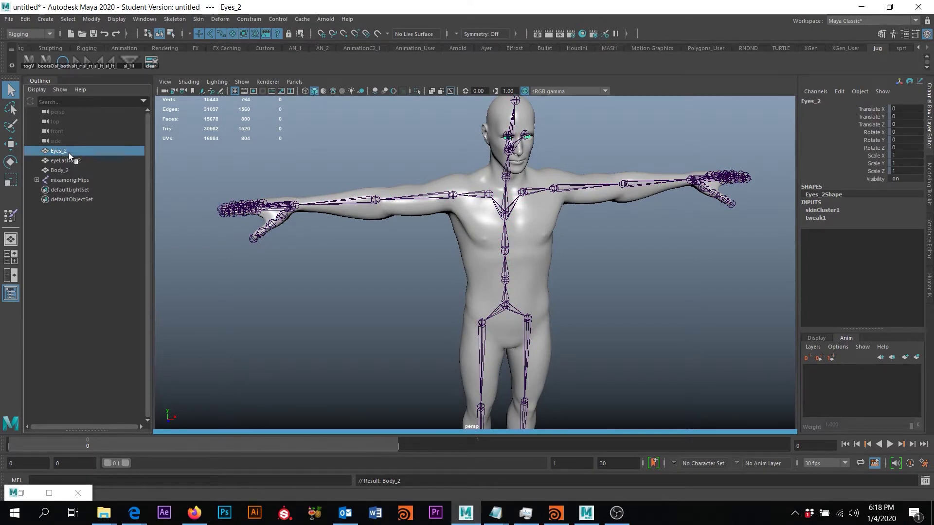
click(83, 160)
click(67, 172)
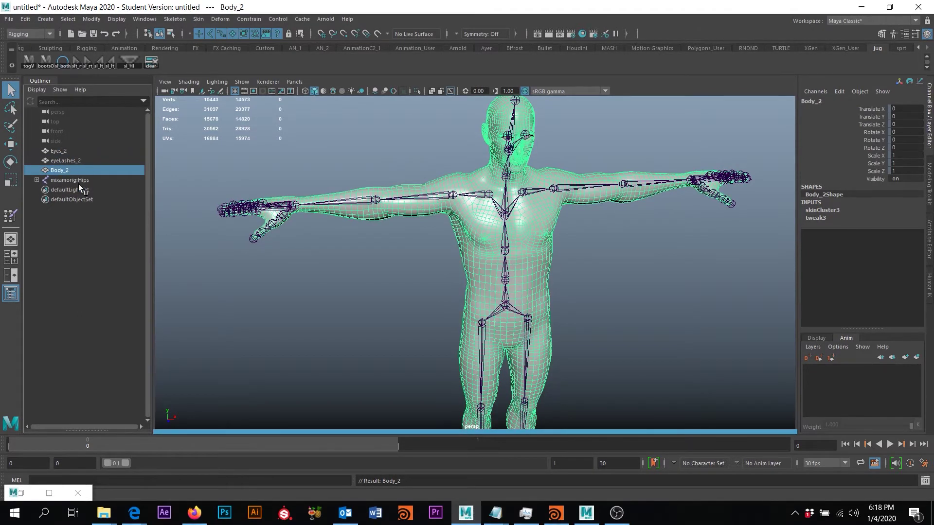
click(37, 180)
click(42, 189)
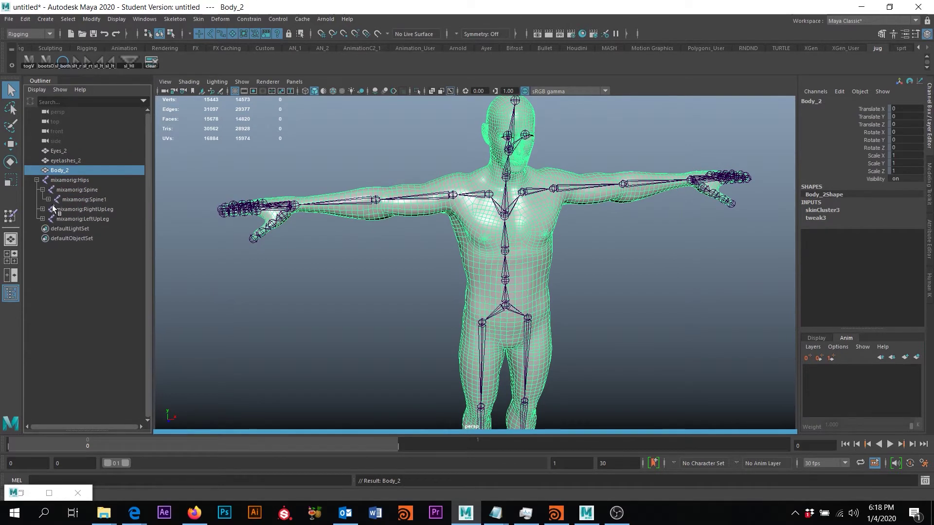
click(48, 199)
click(54, 210)
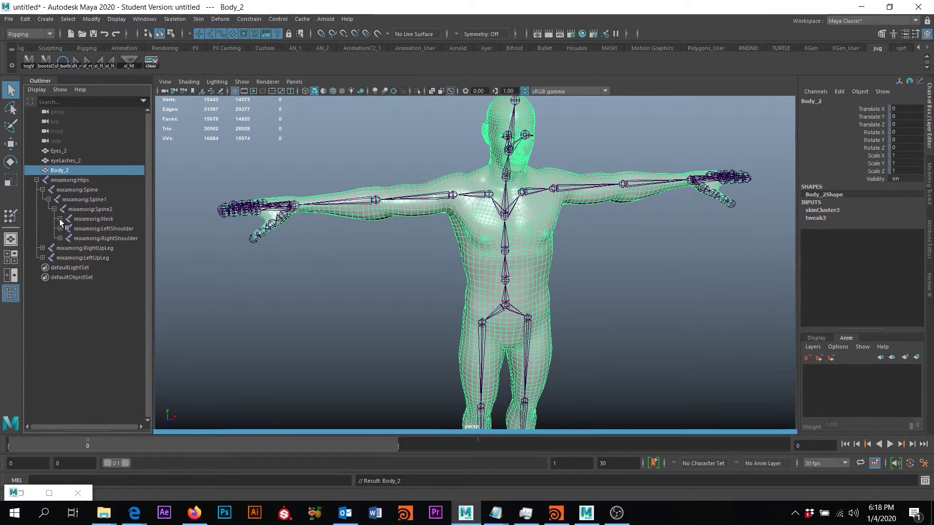
click(60, 219)
click(66, 229)
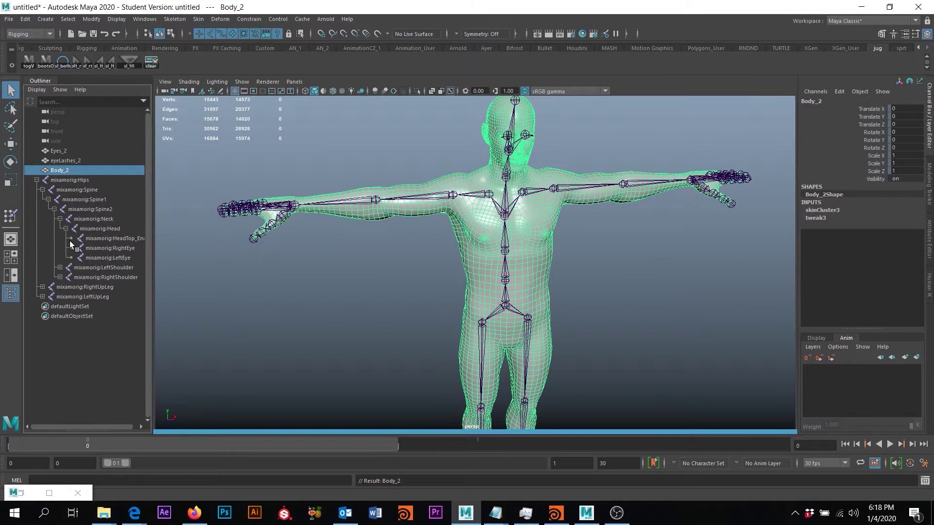
Expand the full left and right shoulder chains down to the fingers, and inspect the RightShoulder and RightArm joint names
shift+click(60, 268)
scroll(77, 292, down, 5)
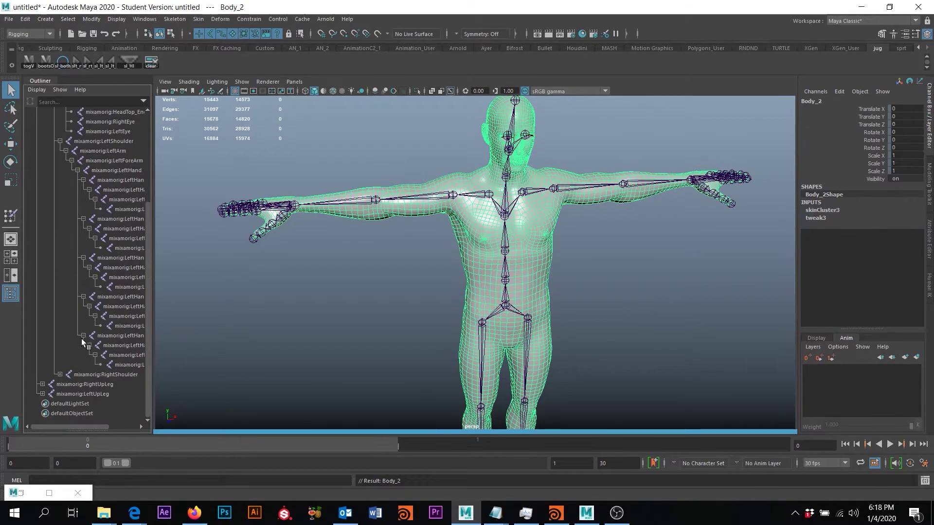
shift+click(59, 375)
scroll(96, 341, down, 8)
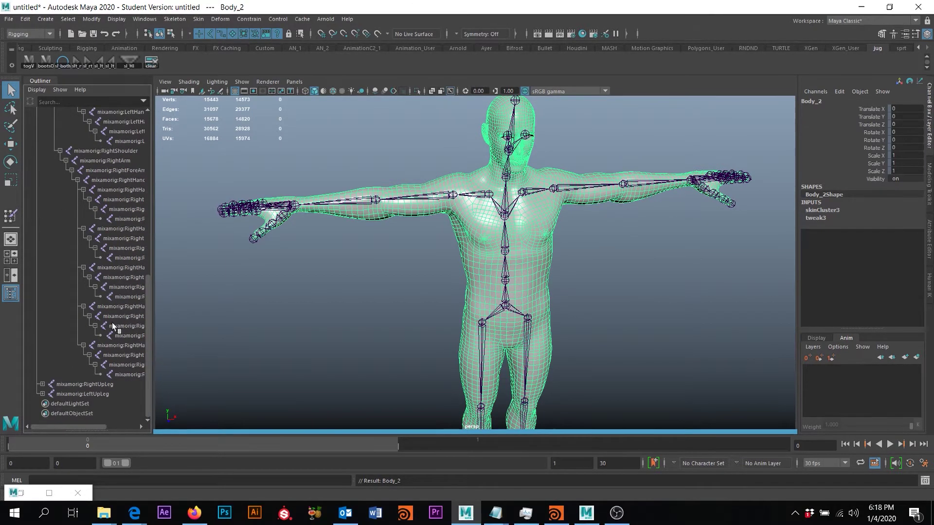
double_click(116, 151)
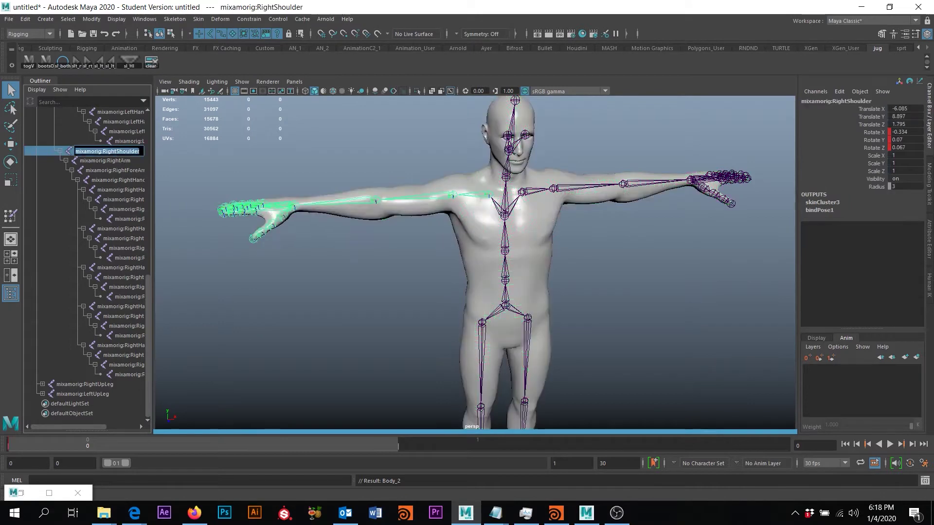
double_click(127, 163)
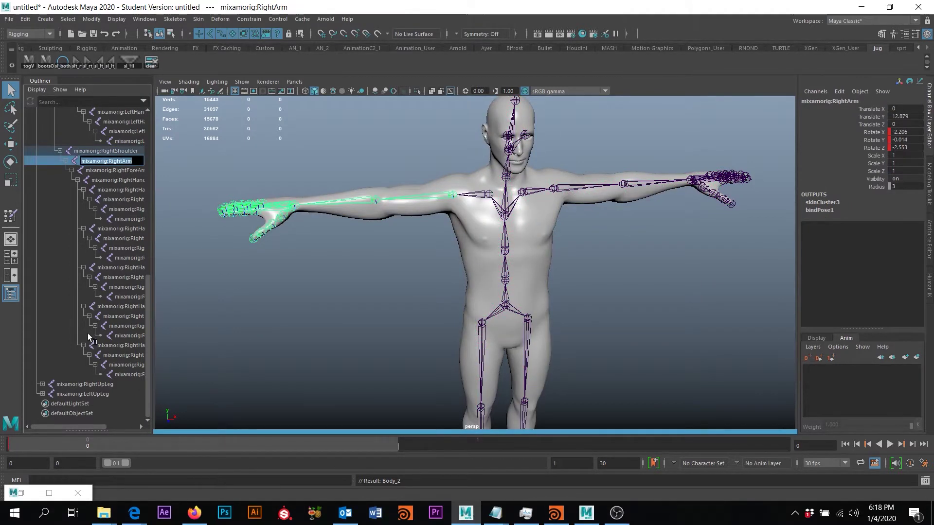
Expand the RightUpLeg and LeftUpLeg chains down to the toe ends, and select the root mixamorig:Hips joint
shift+click(43, 385)
scroll(67, 374, down, 2)
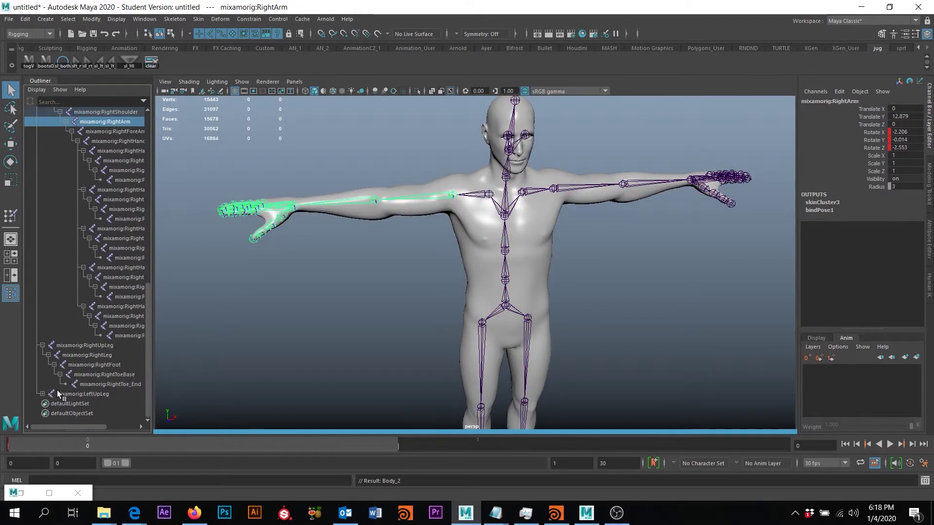
shift+click(43, 394)
scroll(85, 374, down, 2)
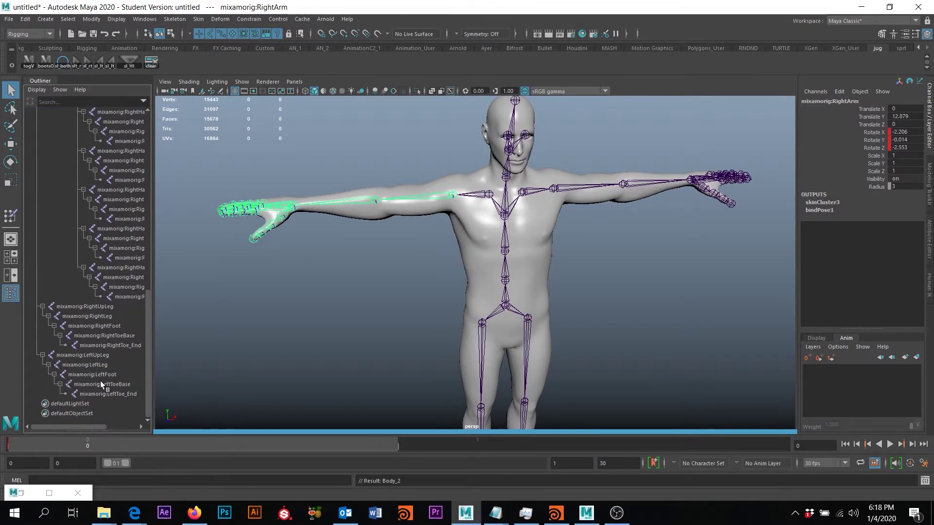
scroll(100, 382, up, 20)
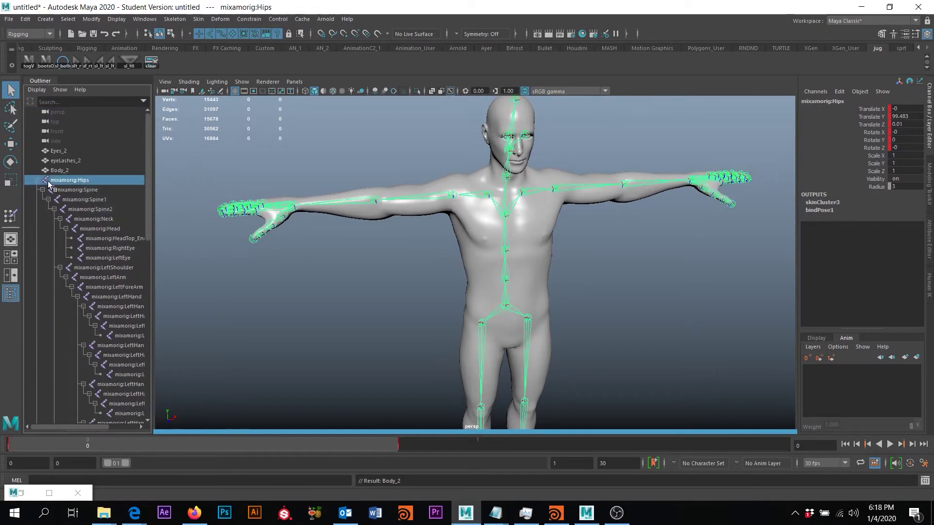
Collapse the whole mixamorig:Hips hierarchy in the Outliner, keeping the root joint selected
click(71, 180)
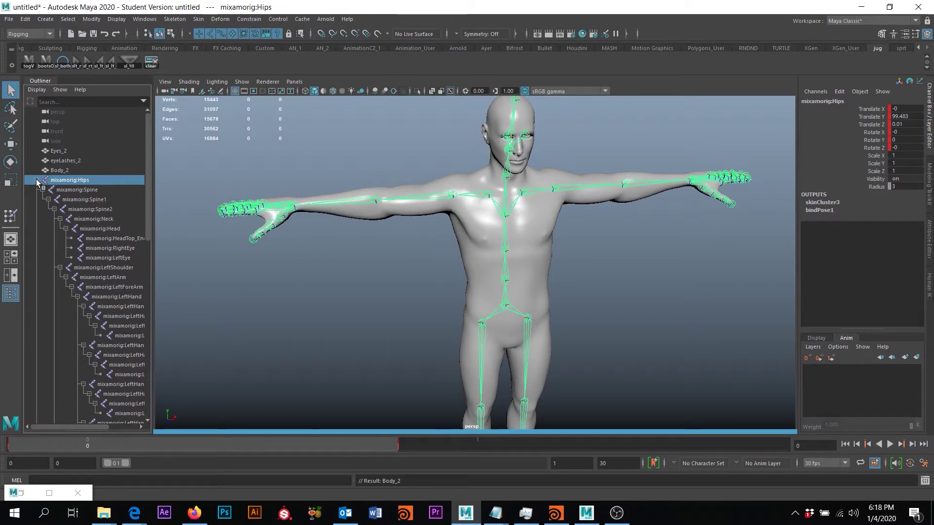
click(38, 181)
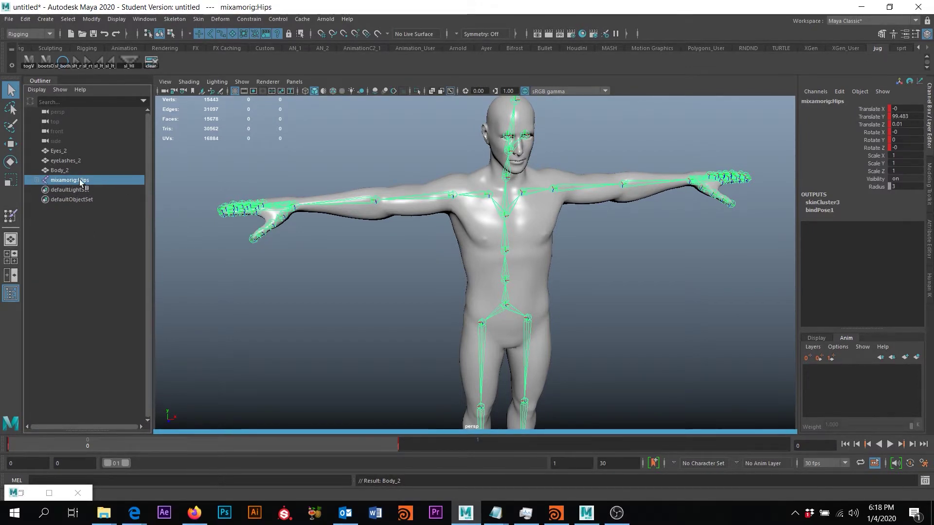
shift+click(36, 180)
click(428, 292)
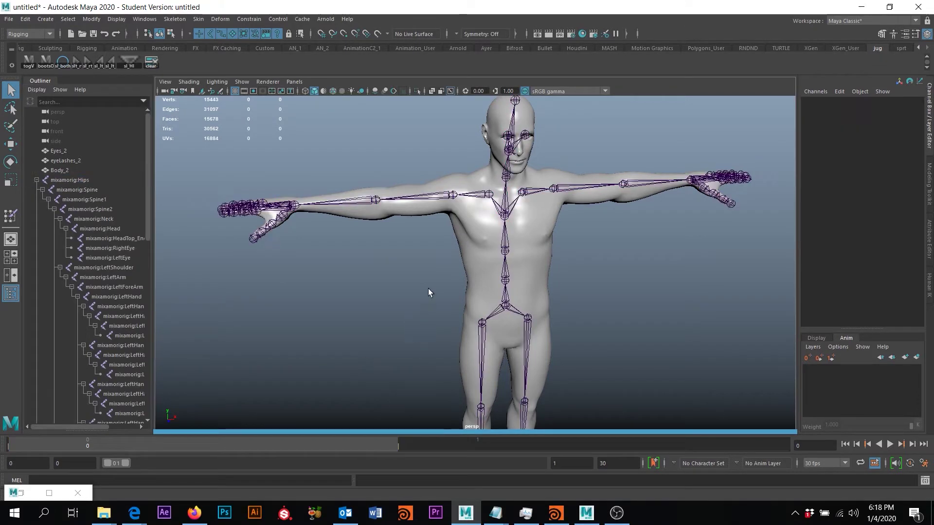
click(65, 179)
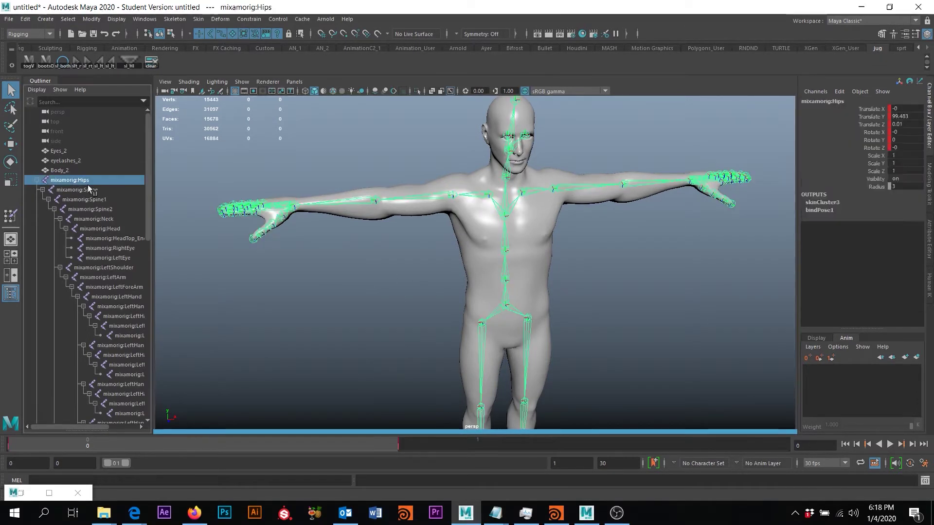
click(37, 180)
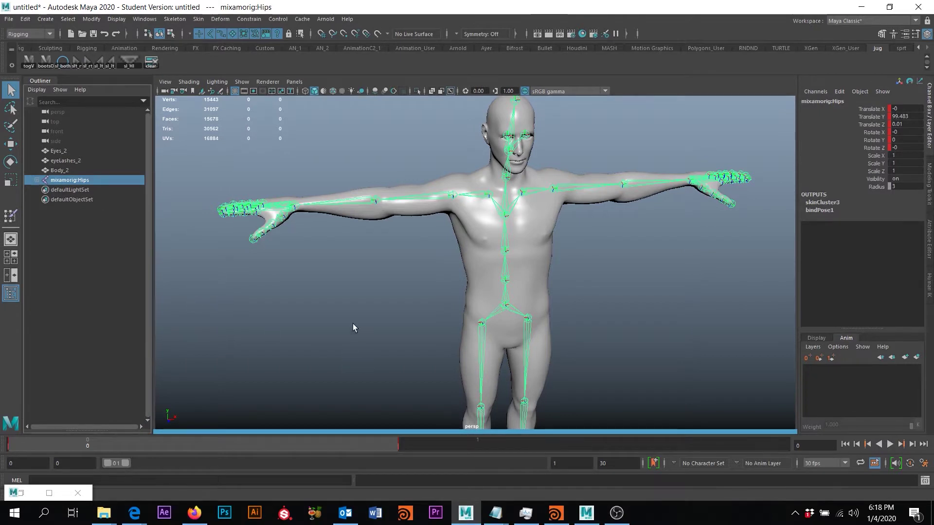
Write the MEL command "select -hi;" in the Script Editor
alt+middle_drag(258, 292, 170, 271)
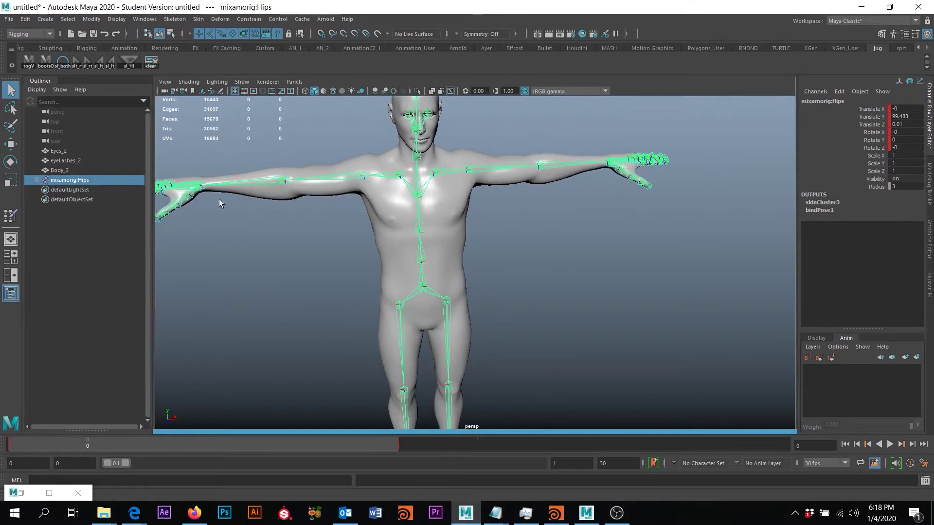
key(f)
alt+drag(617, 336, 515, 215)
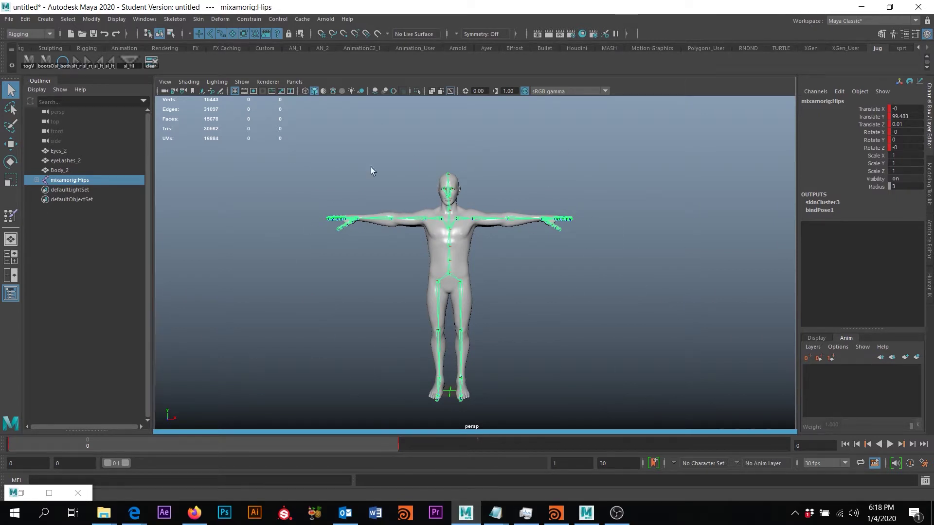
alt+middle_drag(523, 352, 527, 324)
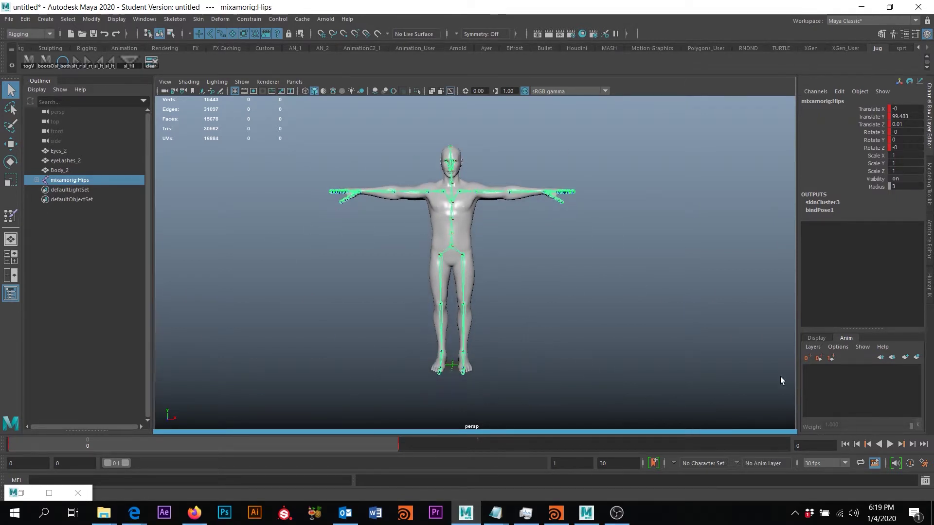
click(926, 482)
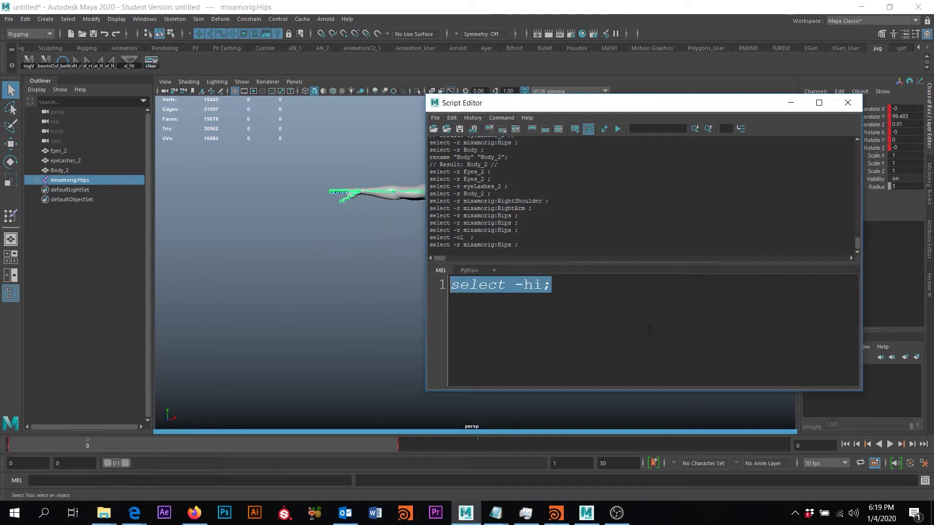
click(576, 287)
drag(576, 287, 98, 246)
click(461, 285)
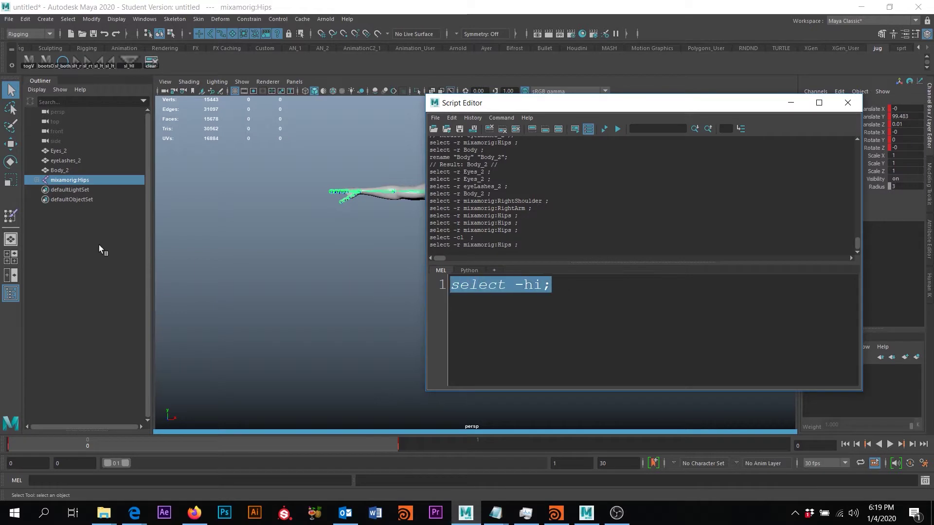
text(select )
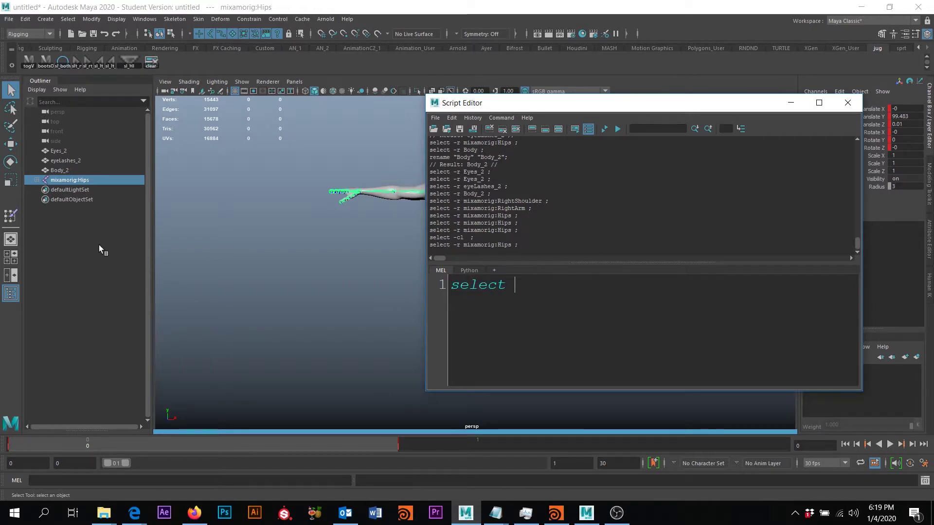
text(-hi;)
click(462, 285)
drag(515, 285, 543, 284)
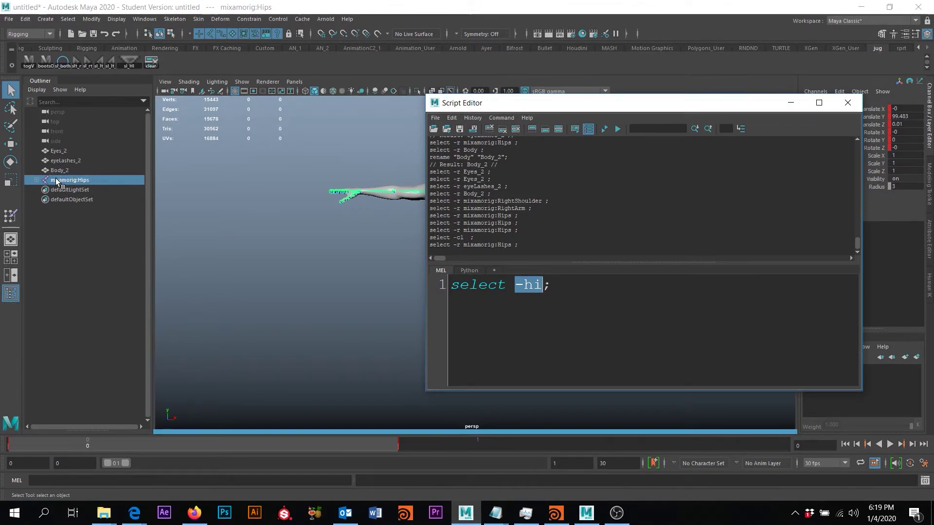
Fully expand the mixamorig:Hips hierarchy, run "select -hi;" to select every joint, and check the selection through to the toe ends
shift+click(37, 180)
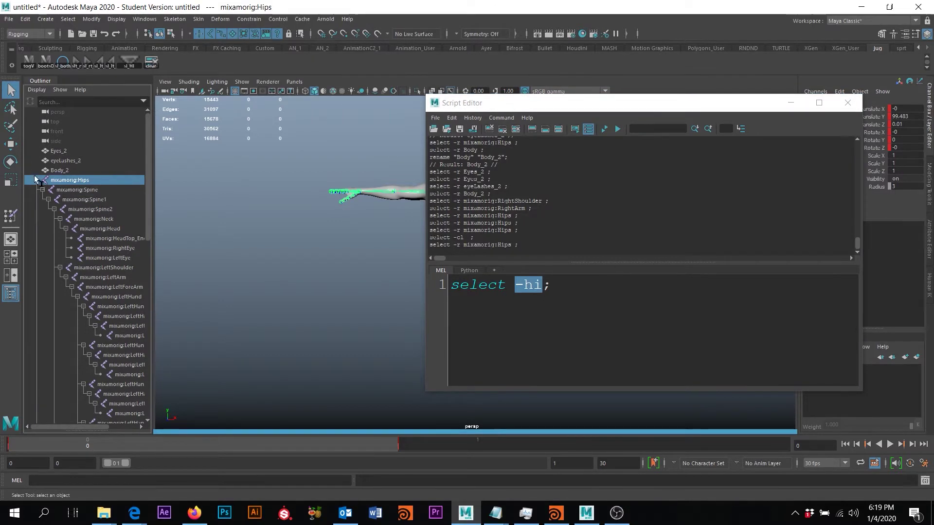
click(570, 291)
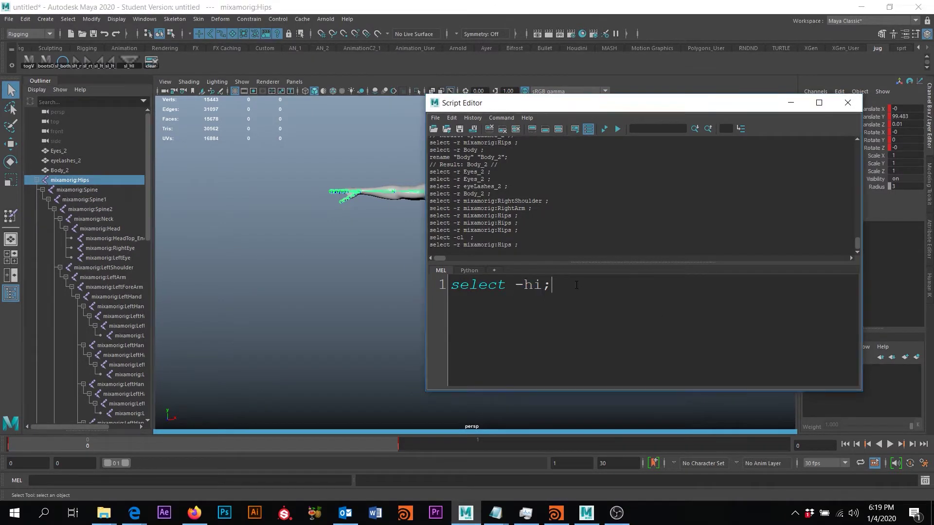
key(ctrl+shift+Left)
key(ctrl+shift+Left)
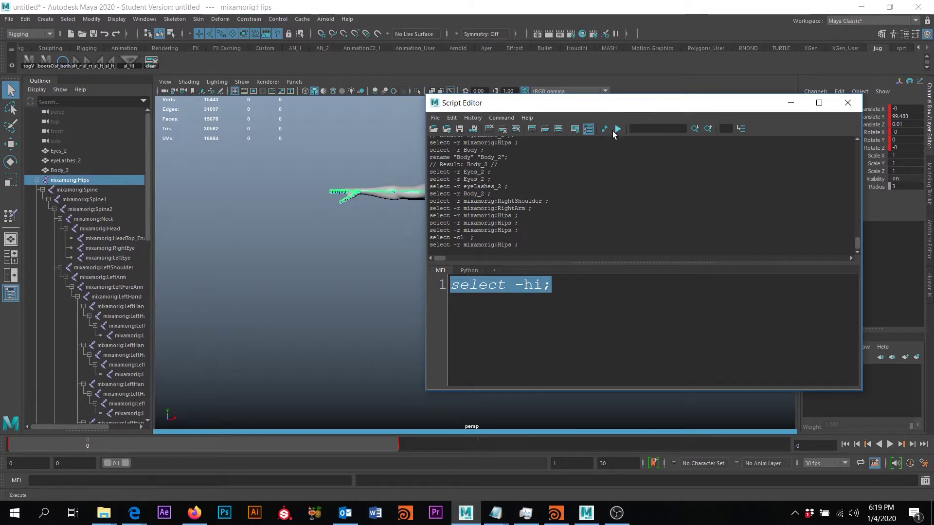
click(618, 129)
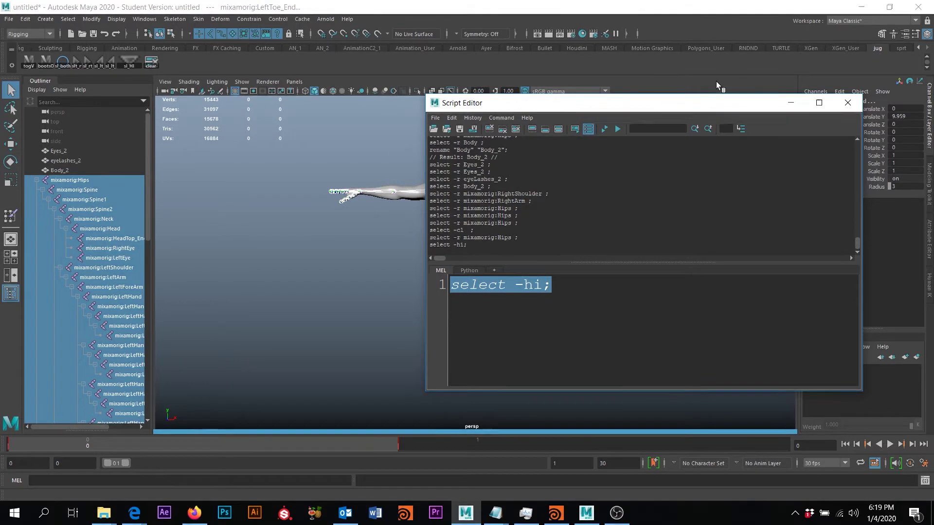
scroll(80, 311, down, 5)
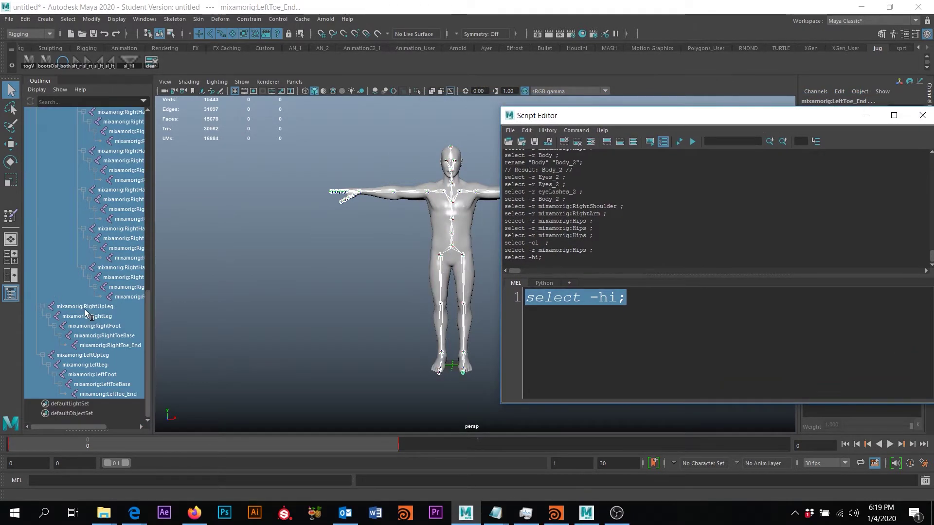
scroll(90, 319, up, 5)
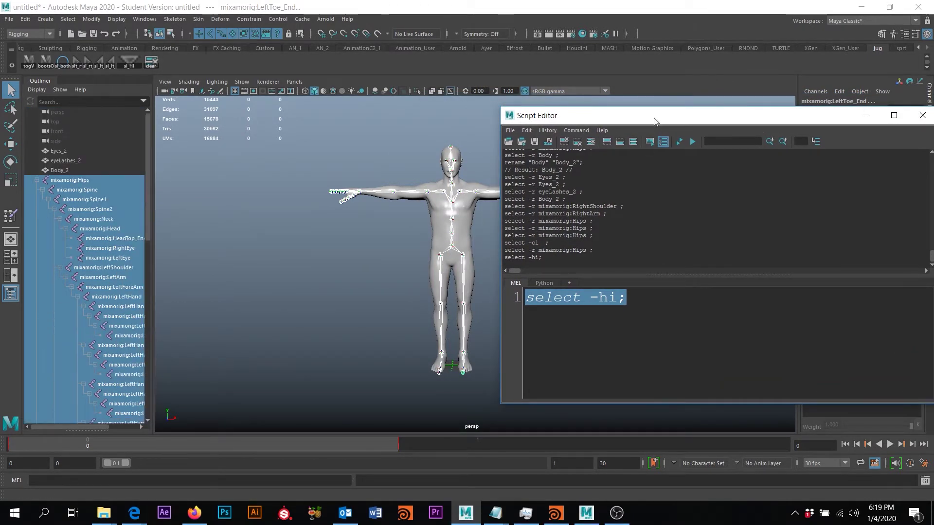
Append _2 to all joint names with Search and Replace Names, replacing $ with _2 using the Hierarchy option
drag(654, 121, 660, 137)
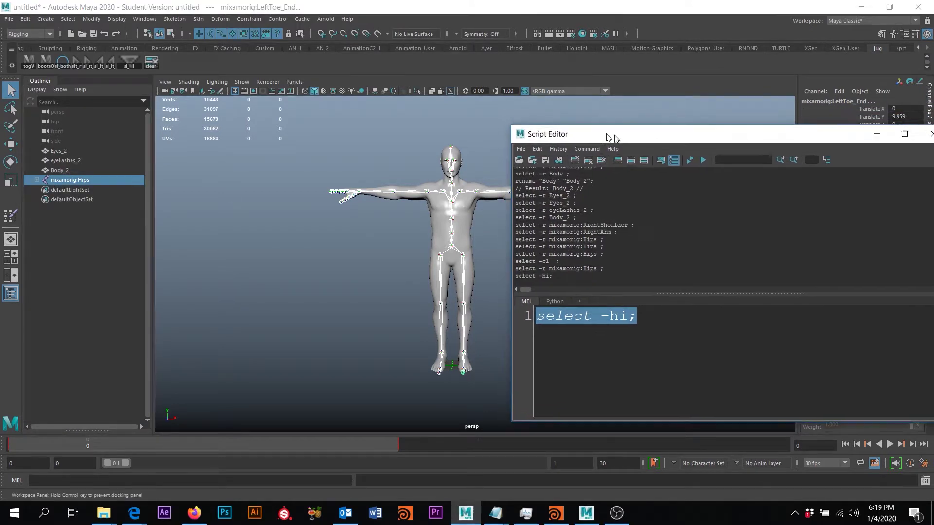
drag(609, 132, 697, 130)
alt+middle_drag(469, 359, 376, 312)
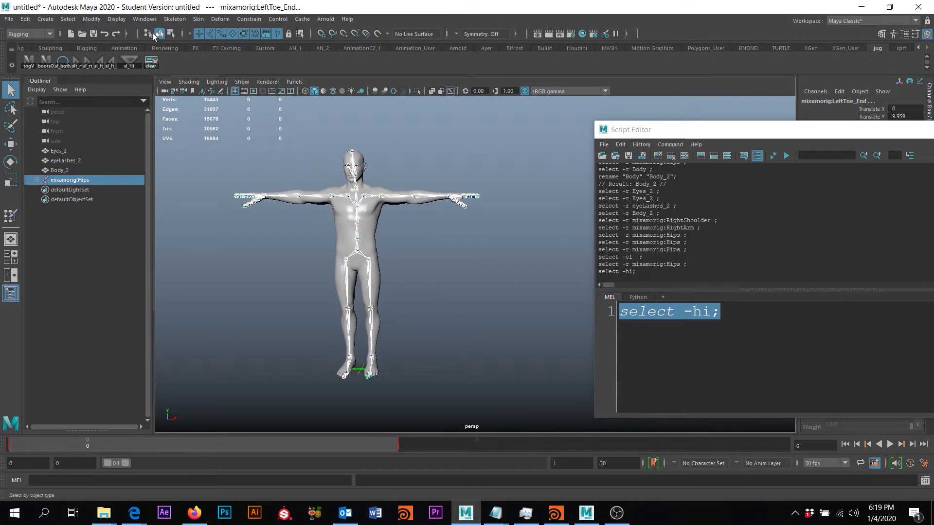
click(91, 19)
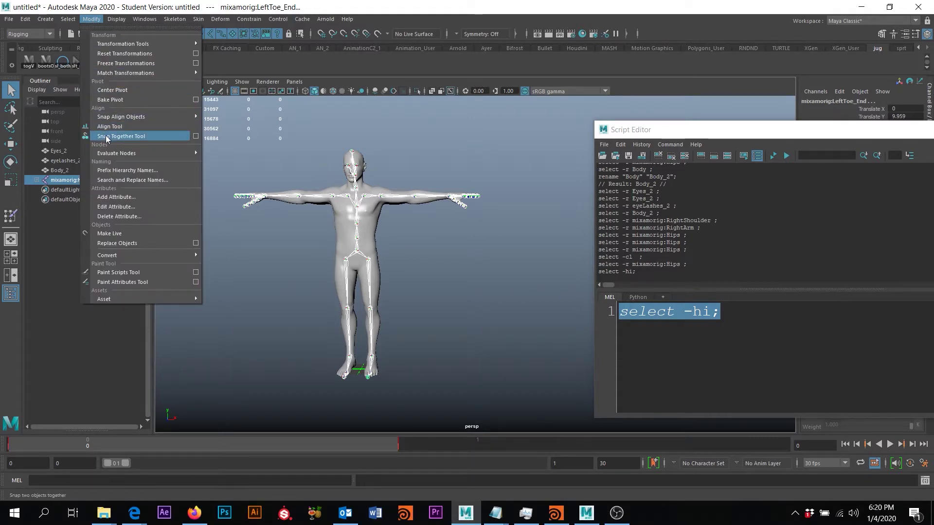
click(141, 181)
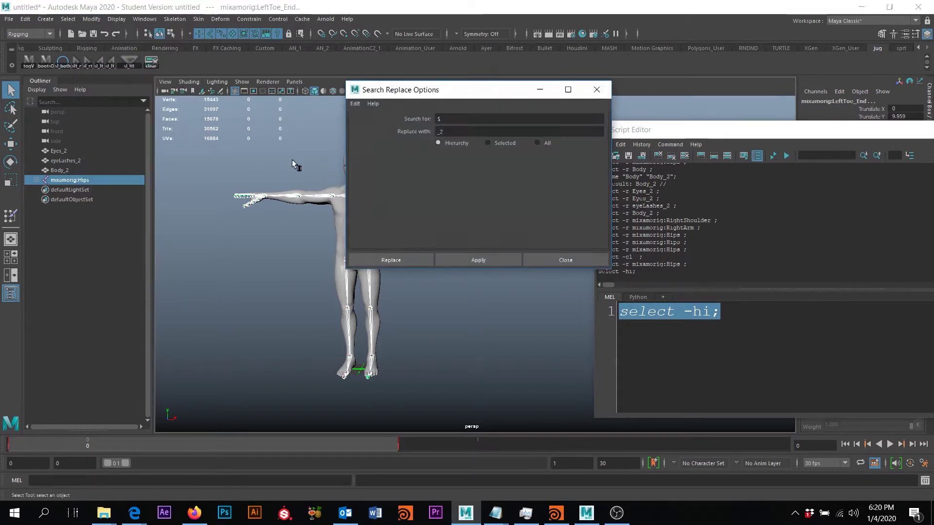
double_click(454, 117)
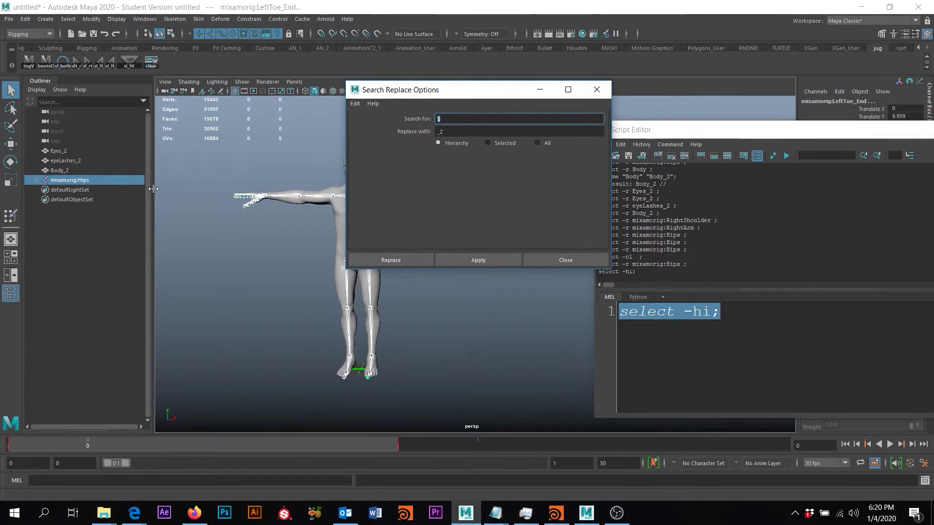
click(438, 131)
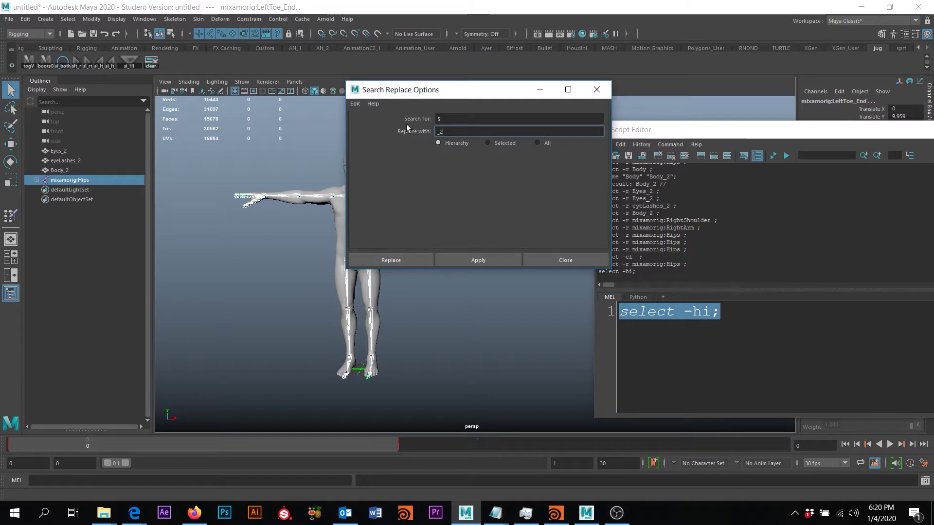
drag(438, 89, 550, 133)
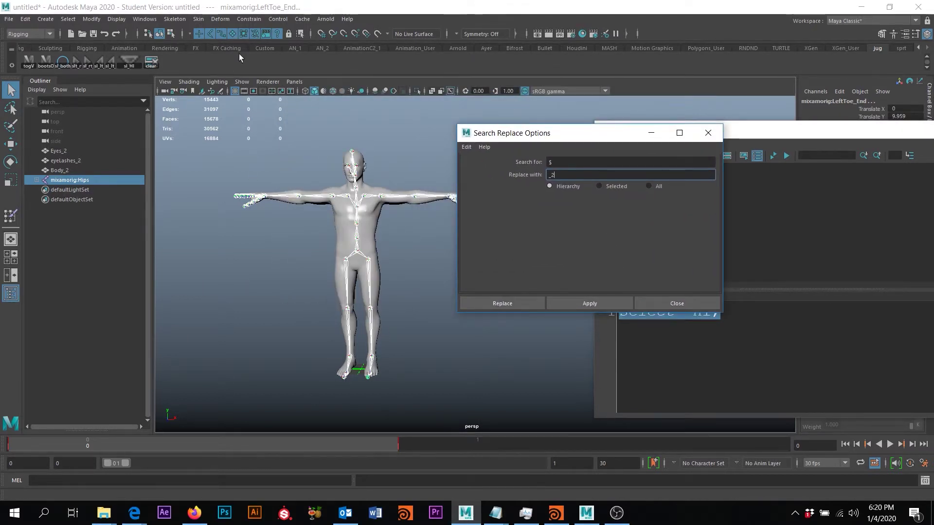
click(501, 304)
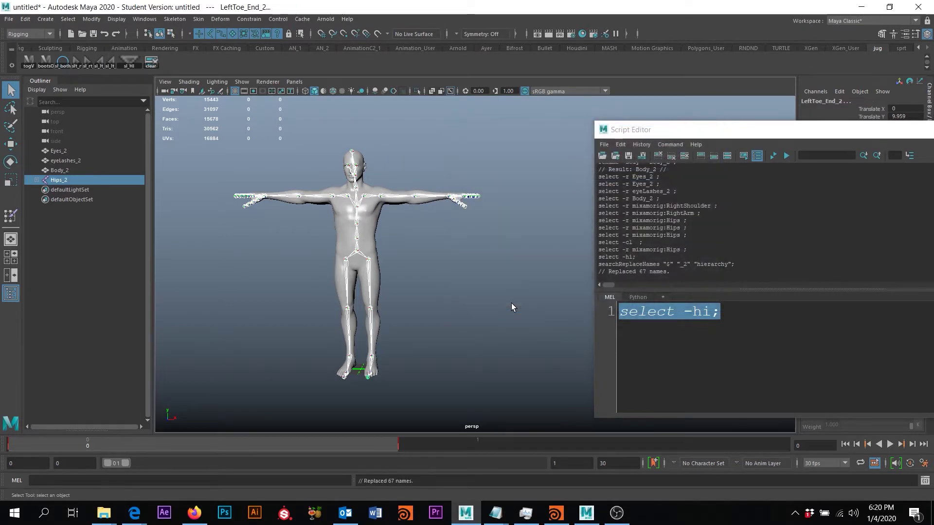
Check the renamed joints under Hips_2, collapse the hierarchy, and close the Script Editor
shift+click(37, 180)
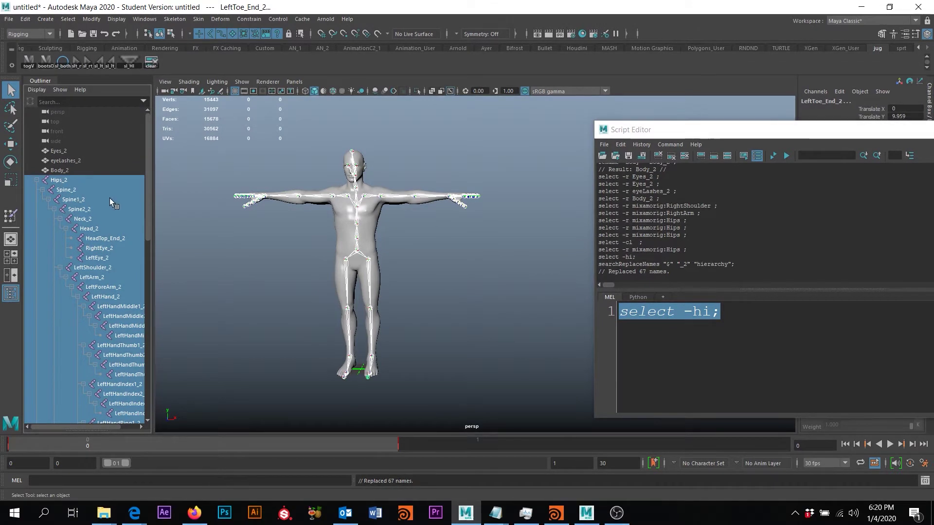
click(36, 179)
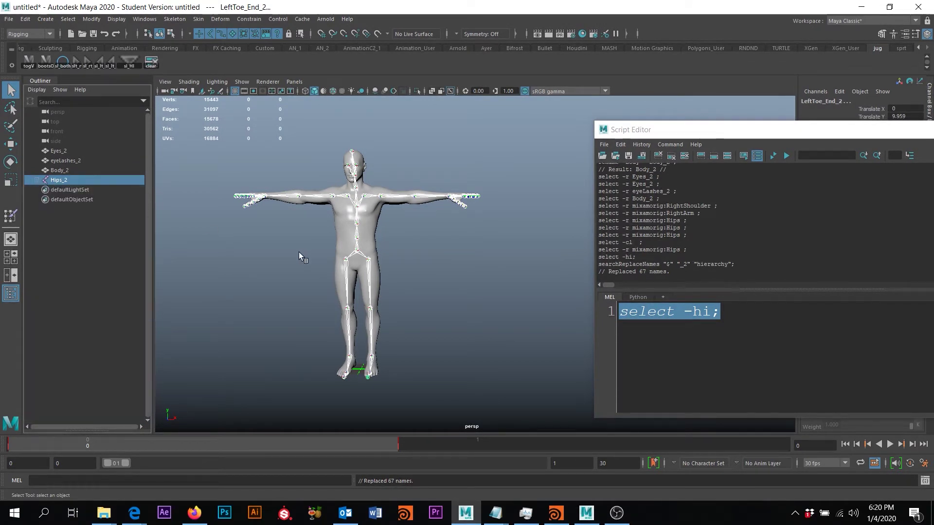
drag(851, 133, 553, 146)
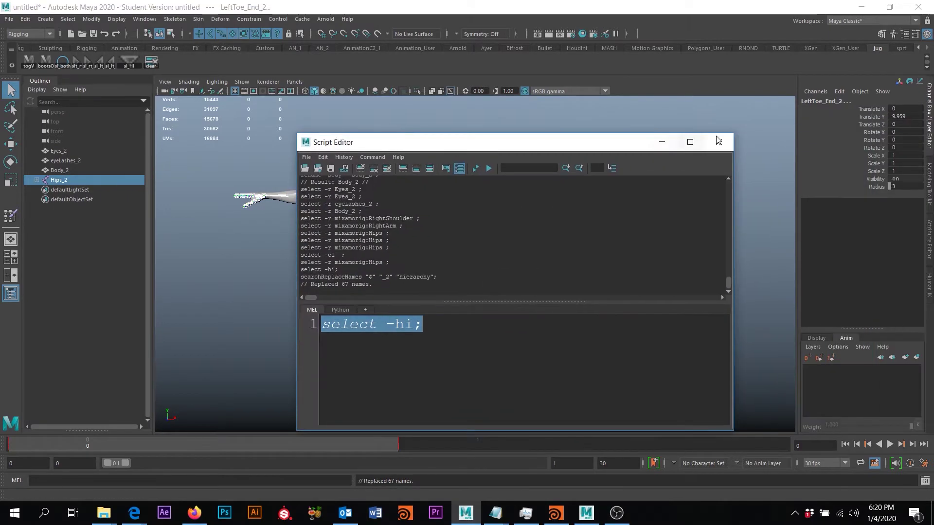
click(727, 145)
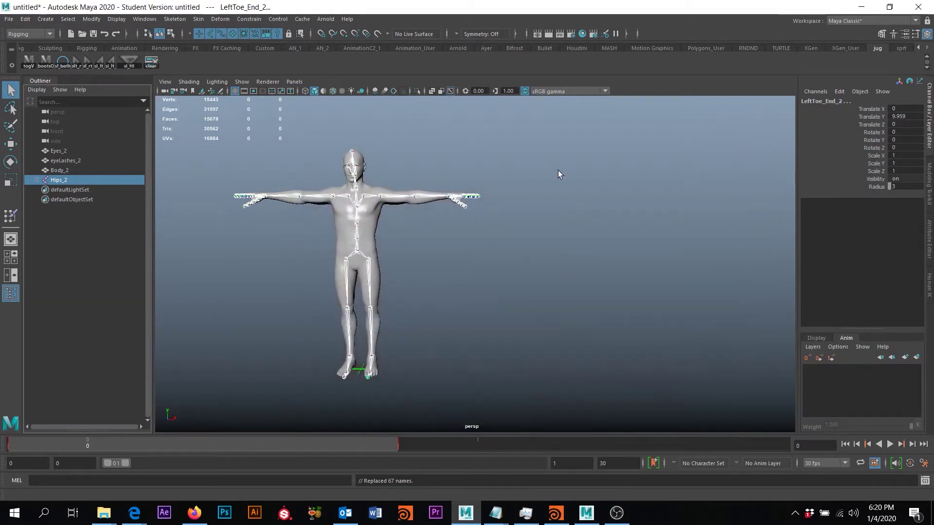
Group the Eyes_2, eyeLashes_2 and Body_2 meshes and name the group geo_2
click(66, 152)
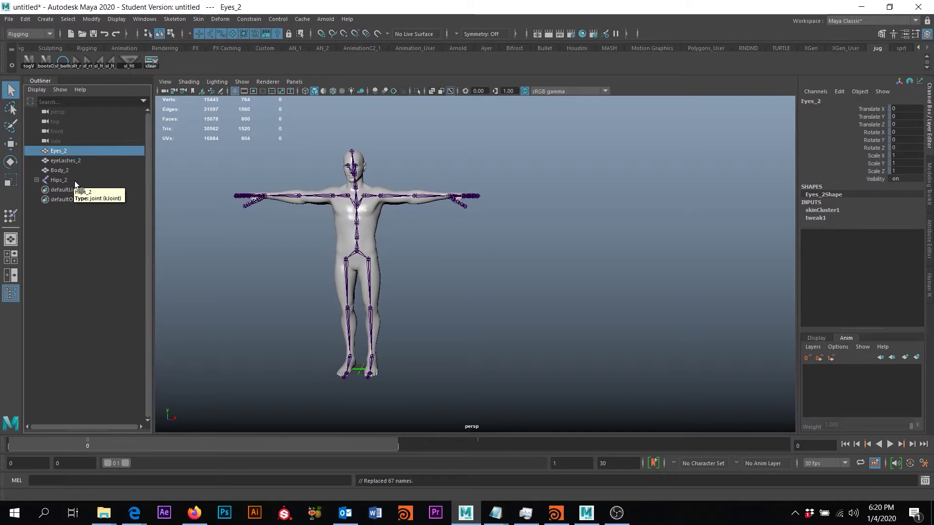
drag(75, 170, 57, 159)
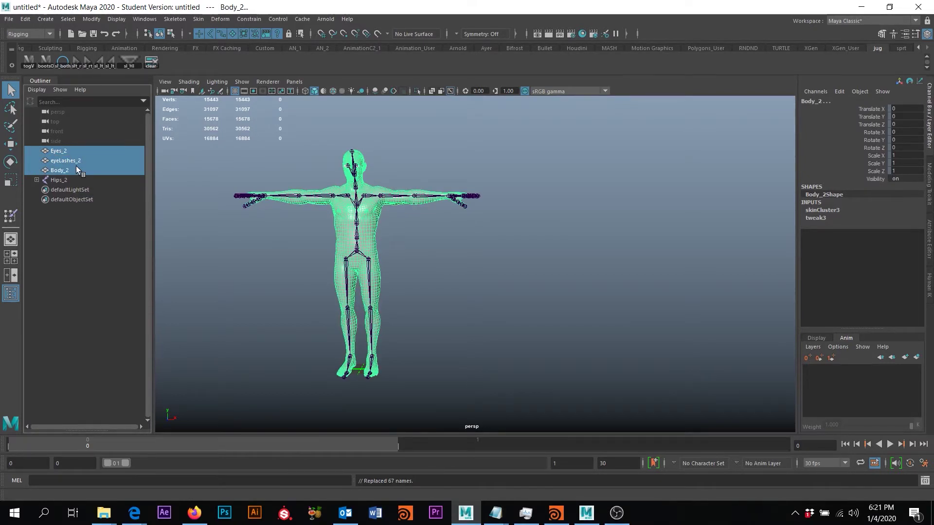
key(ctrl+g)
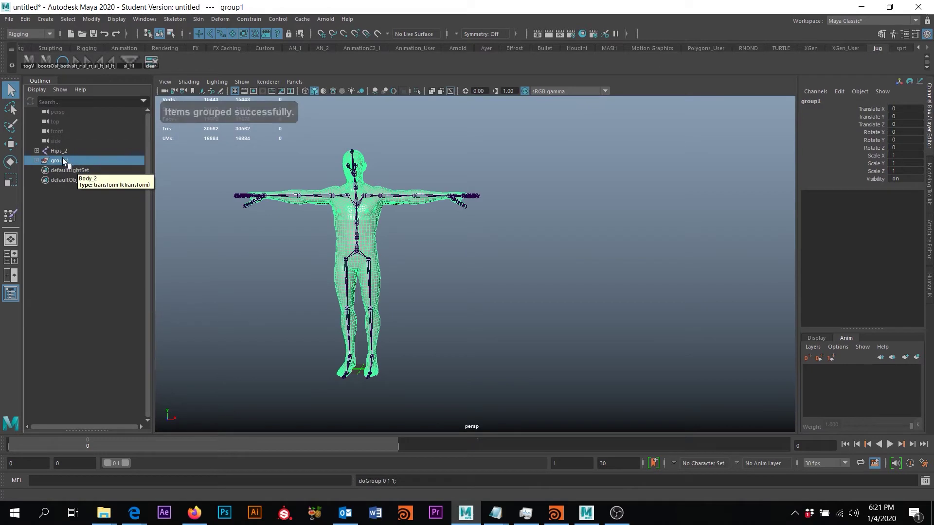
double_click(61, 161)
text(geo)
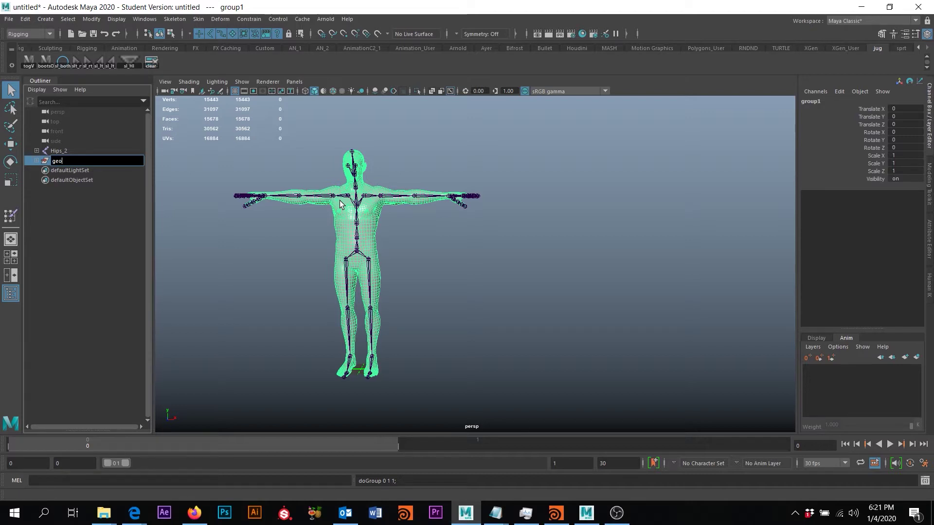
text(_2)
key(Return)
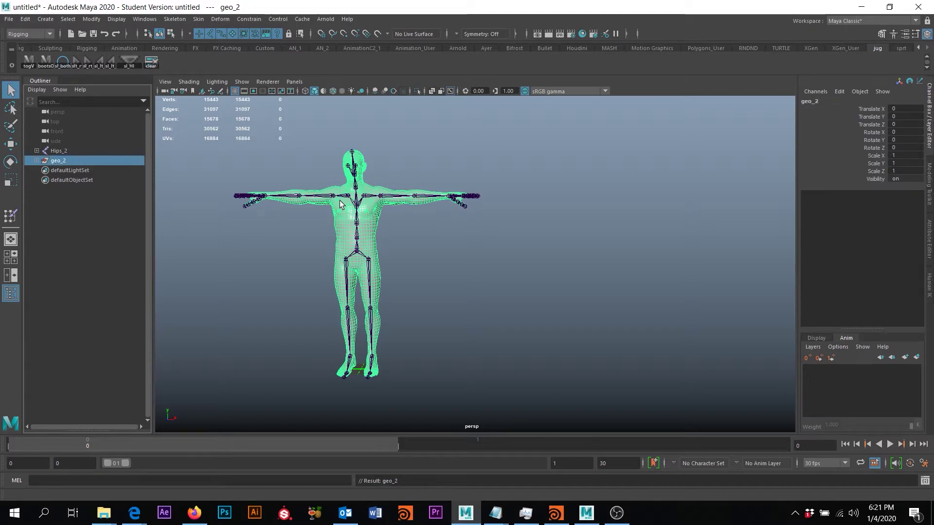
Add Hips_2 to the geo_2 selection and try to export both to the mocapDemo folder as an FBX file named FuseModelRig2
ctrl+click(59, 150)
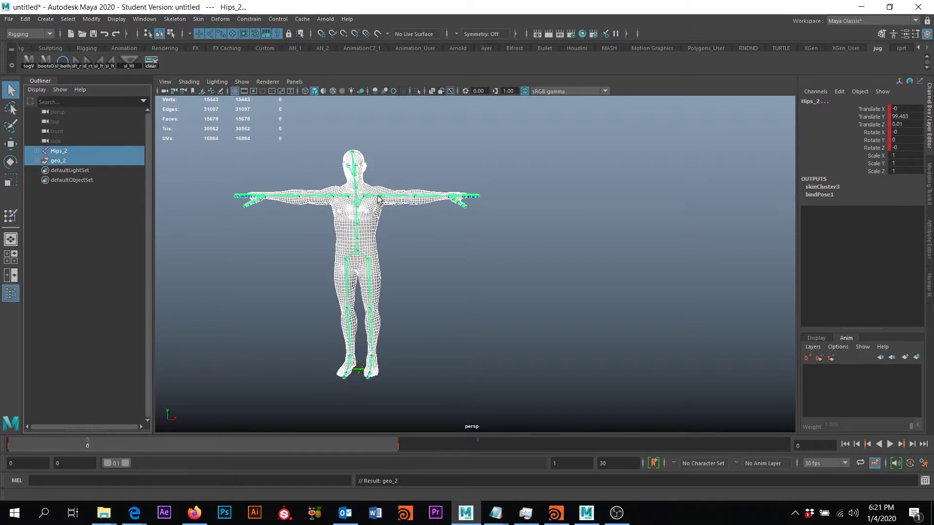
click(9, 21)
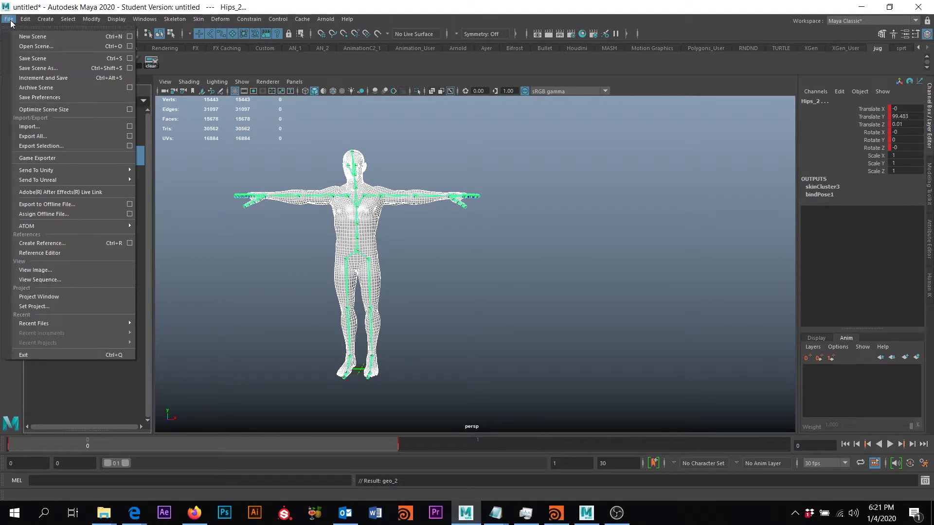
click(43, 146)
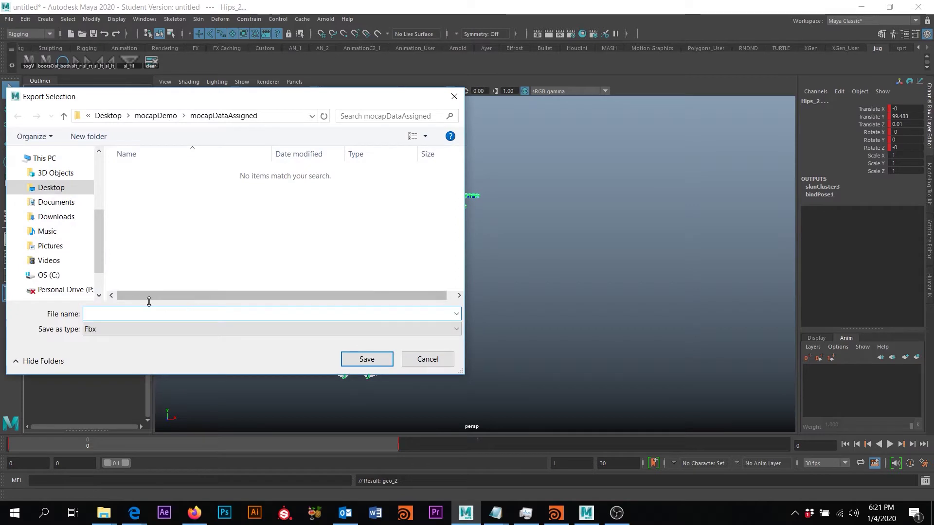
click(161, 116)
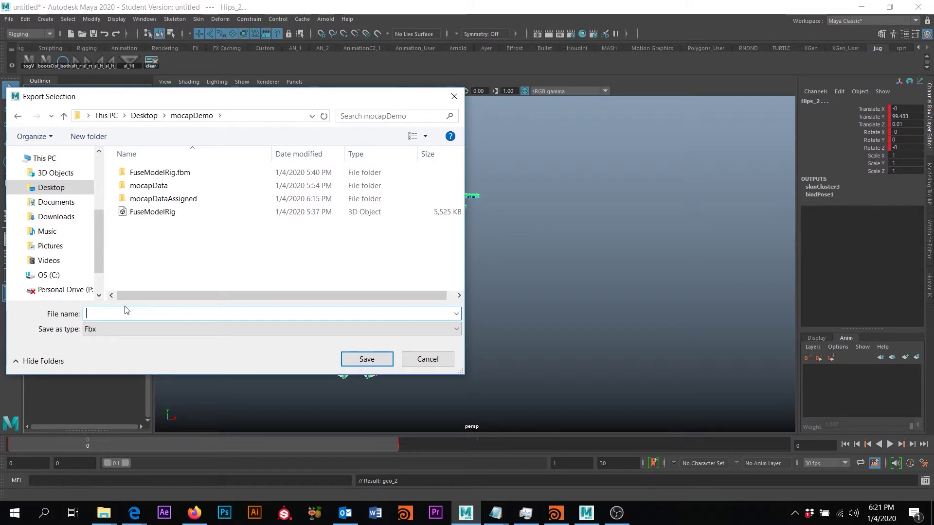
text(FuseModel)
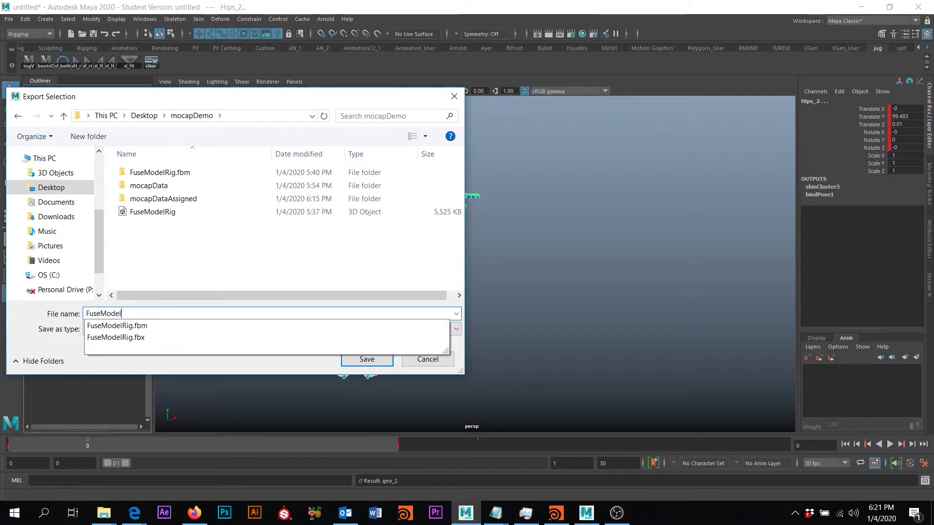
text(Rig2)
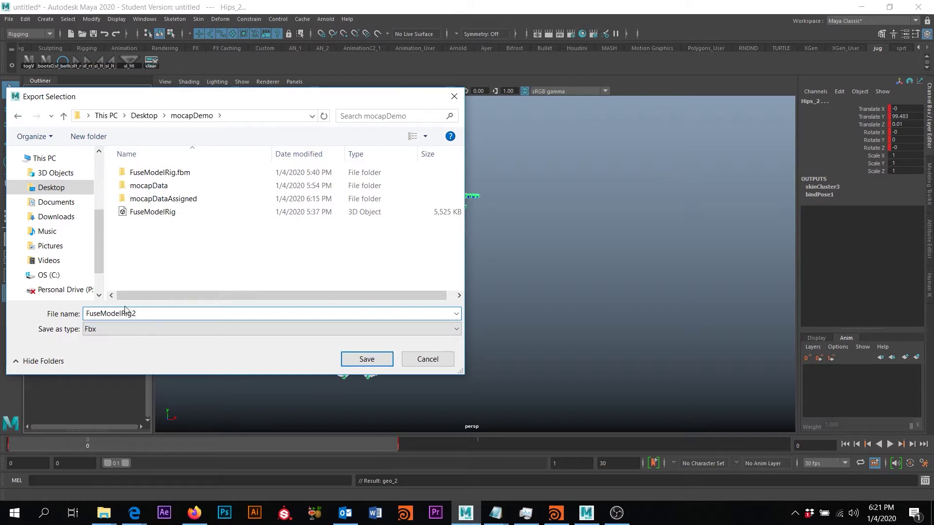
key(Return)
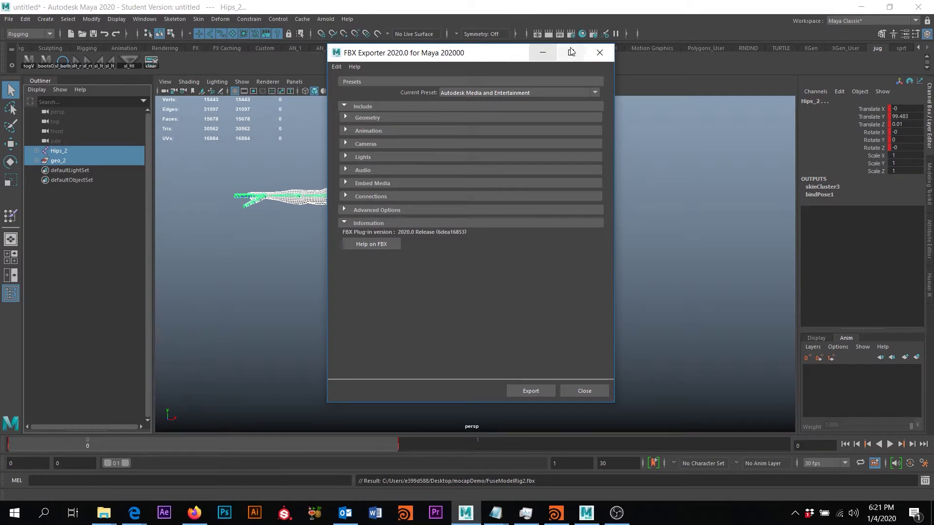
click(599, 52)
Export the selected Hips_2 skeleton and geo_2 group as FuseModelRig2 in Fbx format to the mocapDemo folder
click(9, 18)
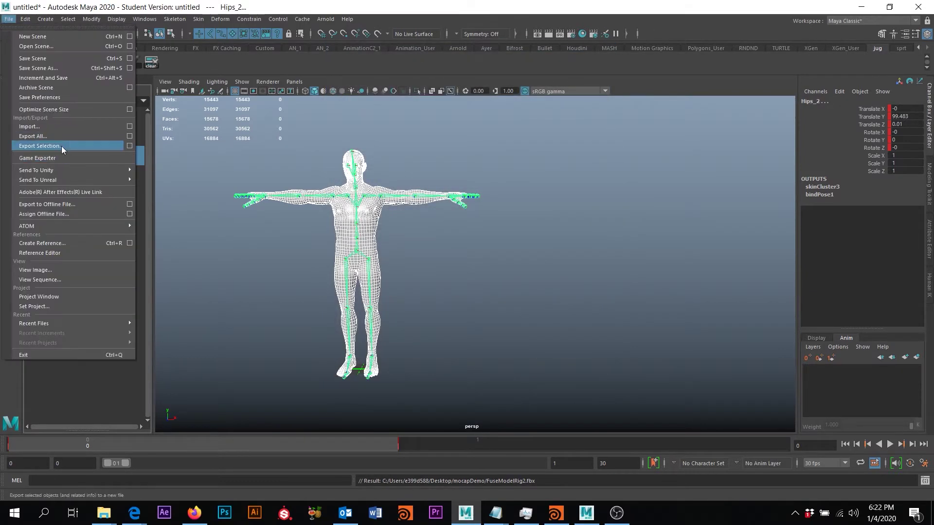
click(40, 146)
click(150, 213)
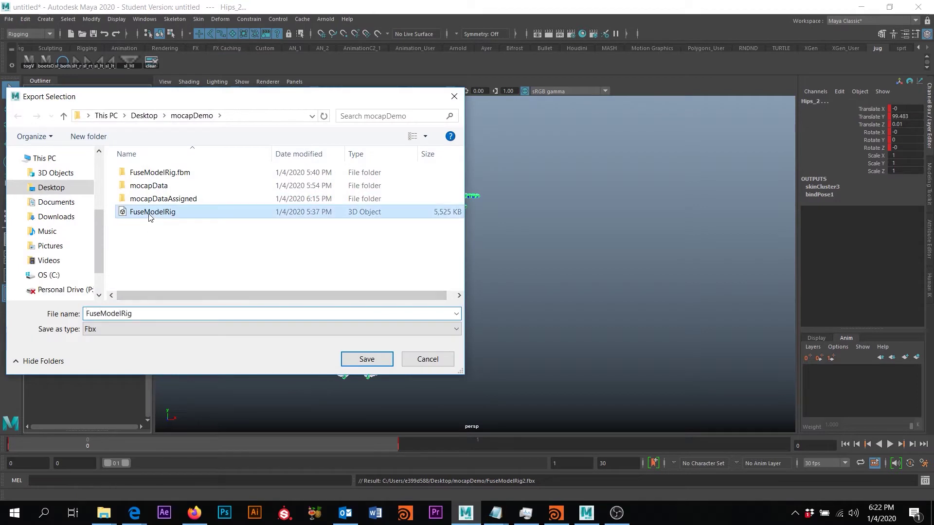
click(180, 315)
click(179, 314)
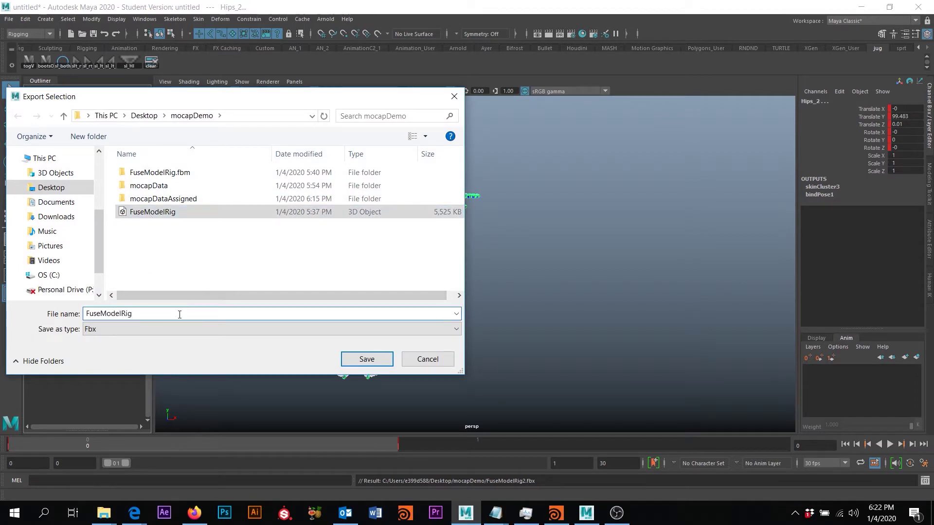
click(122, 329)
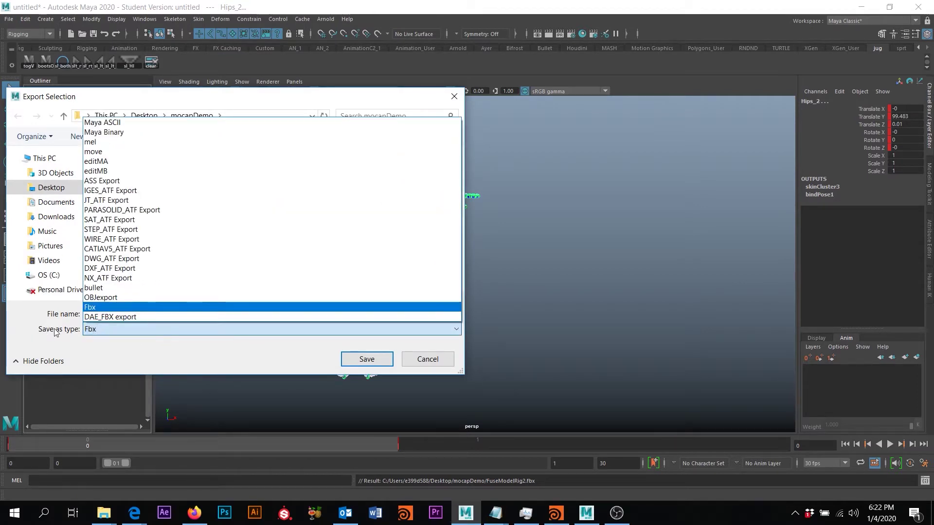
click(90, 308)
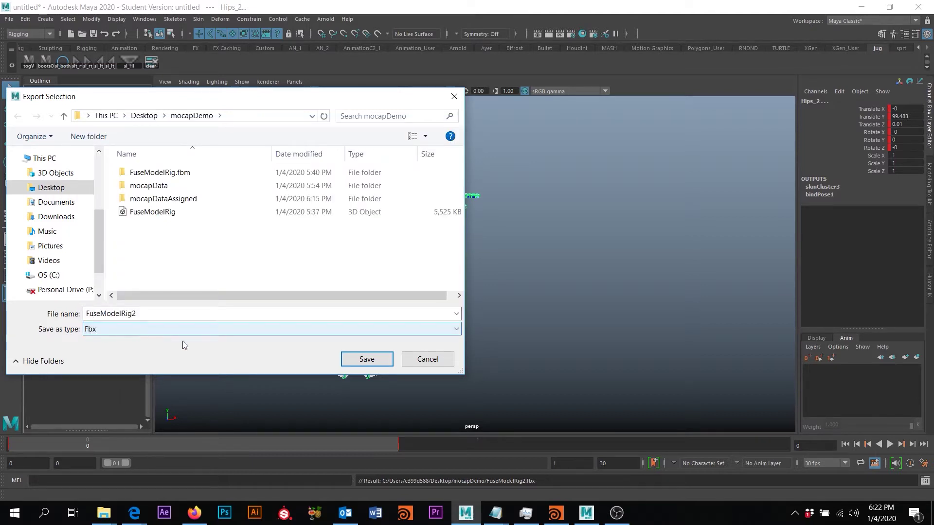
click(160, 313)
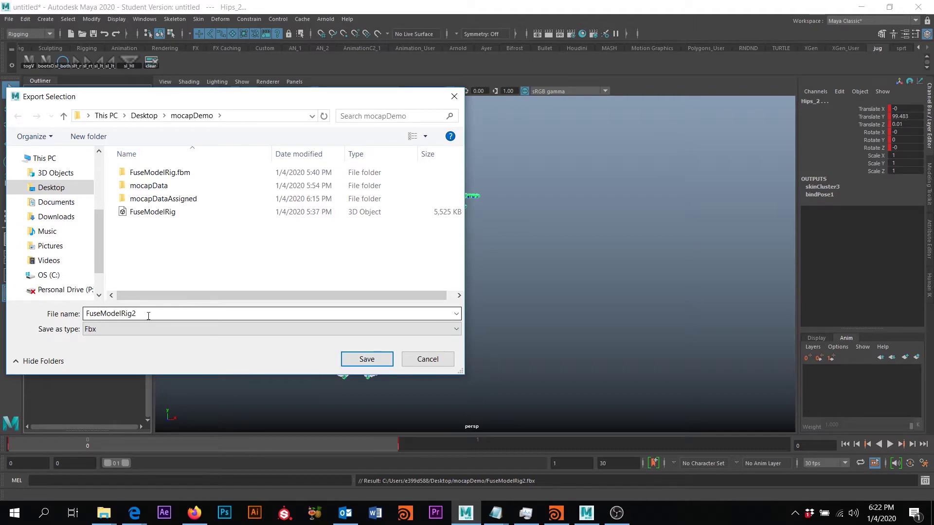
click(382, 363)
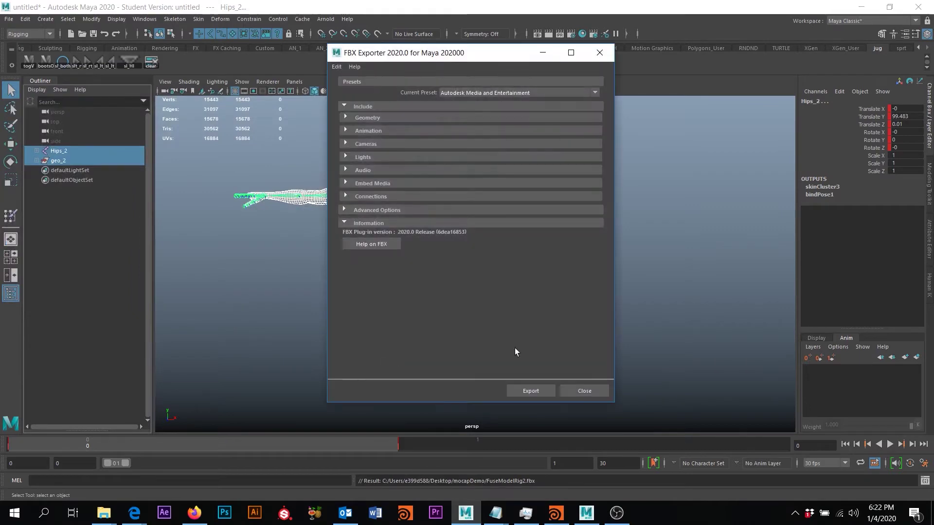
click(534, 391)
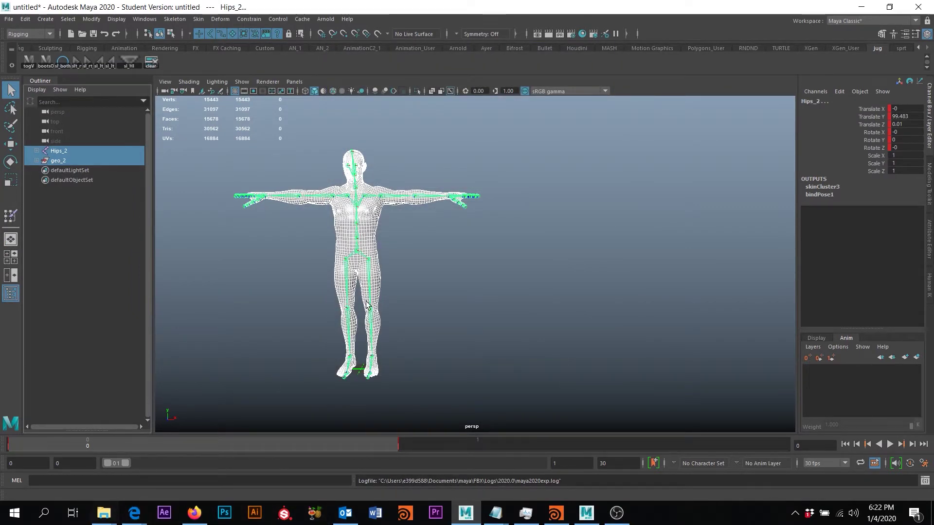
Start a new empty scene in place of the exported character scene
scroll(444, 289, down, 2)
click(8, 19)
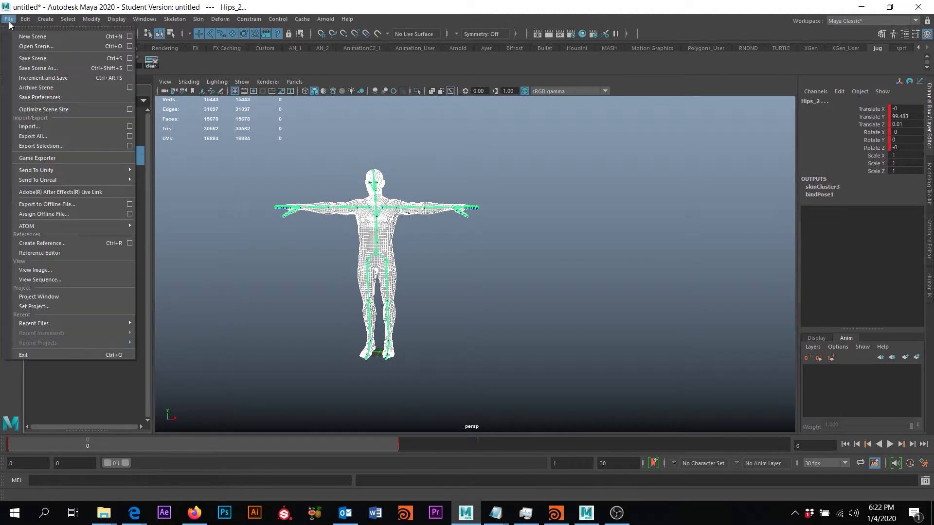
click(38, 36)
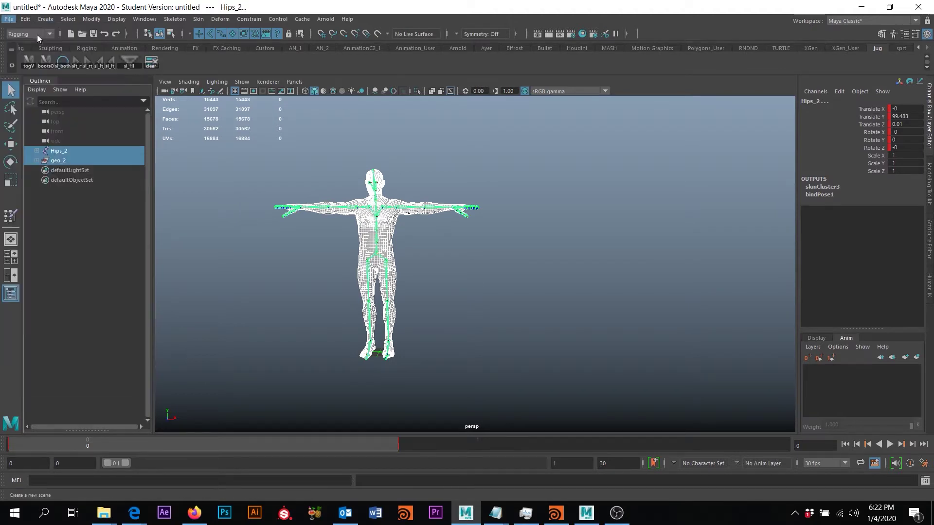
click(472, 259)
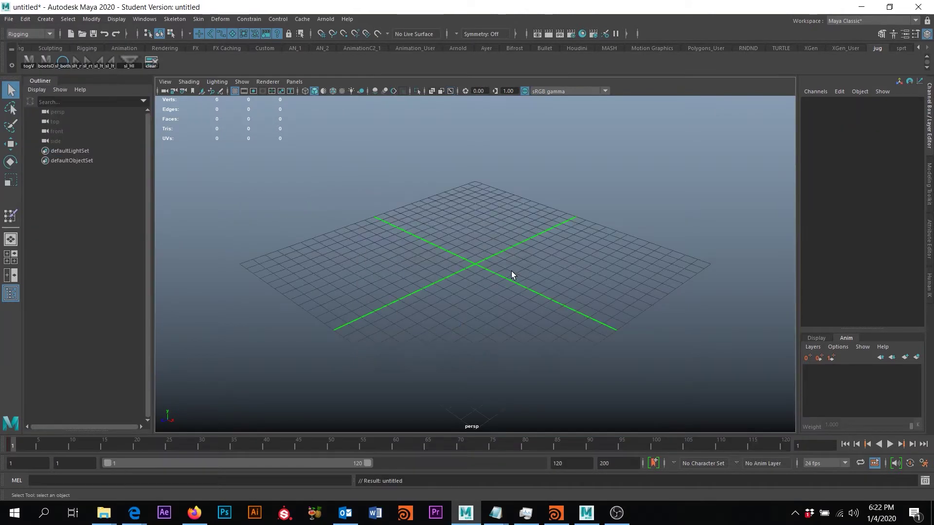
alt+middle_drag(512, 271, 427, 247)
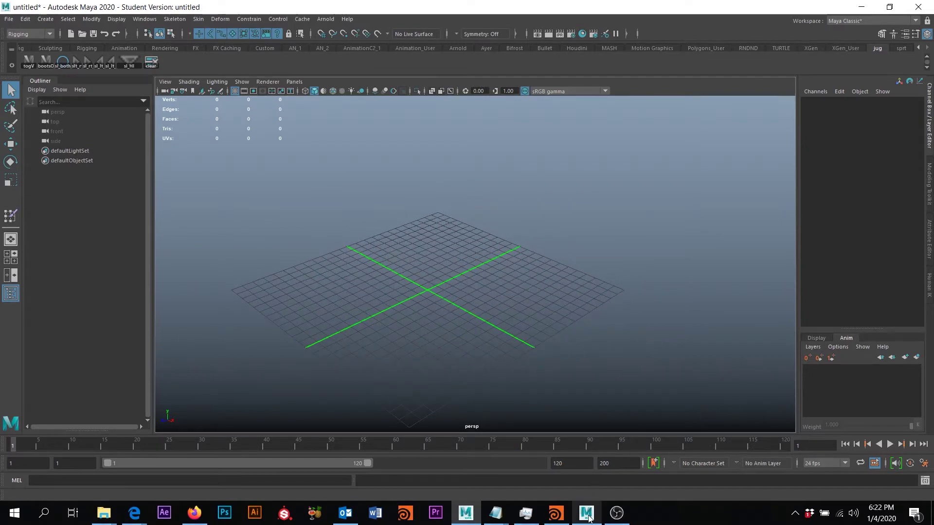
Switch to MotionBuilder, place the mocapDemo folder window below its 3D view, and open the mocapData folder
mouse_move(588, 518)
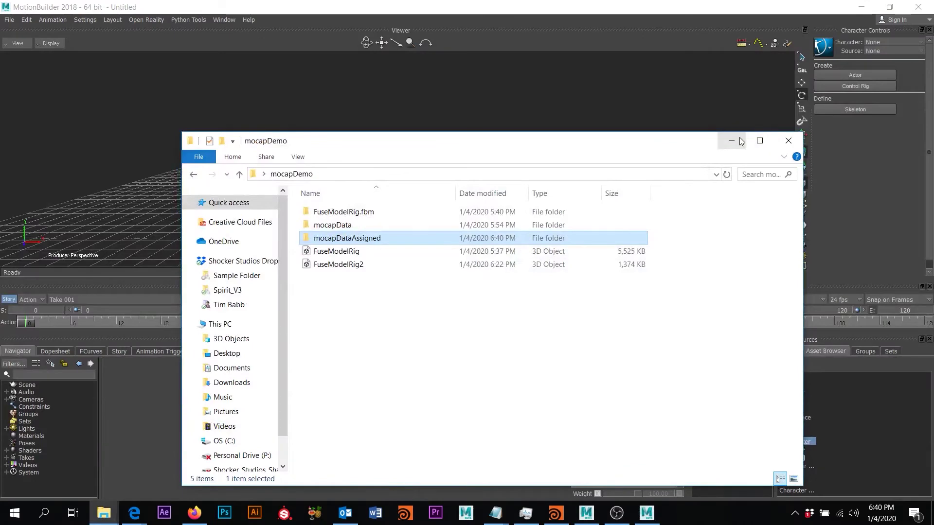
drag(562, 152, 630, 244)
drag(476, 242, 528, 278)
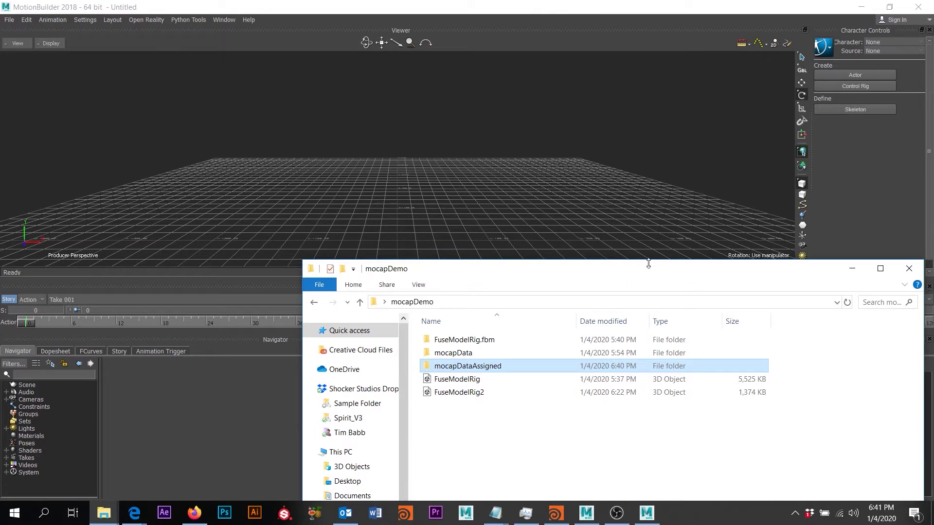
drag(651, 269, 578, 213)
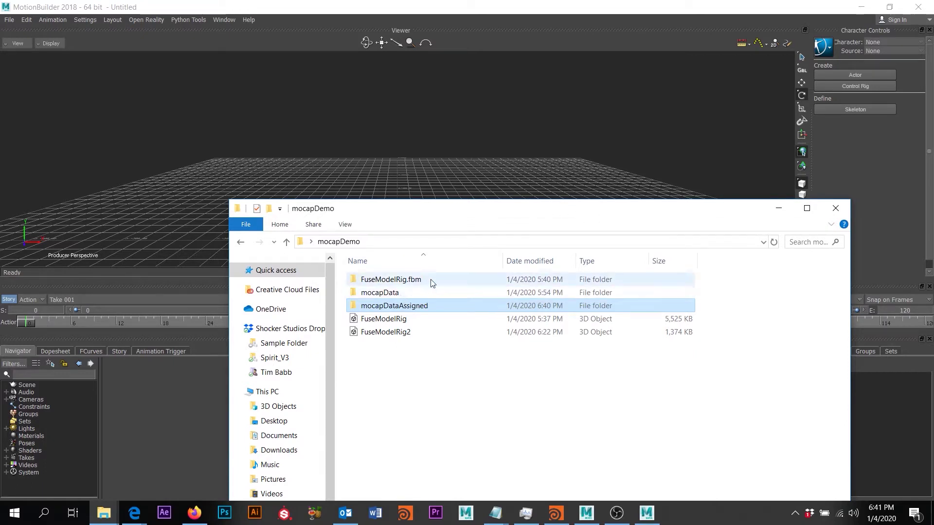
double_click(394, 292)
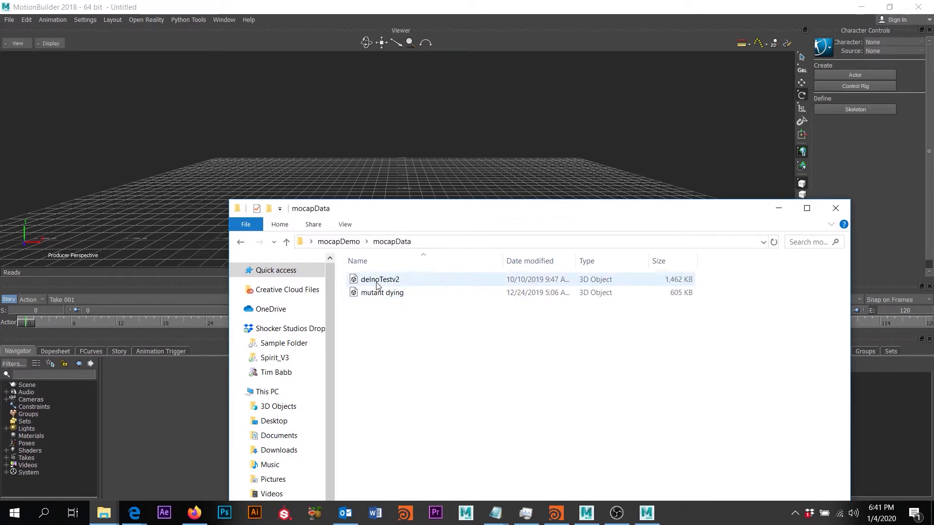
Load delnoTestv2 from mocapData into the viewer using FBX Open with <All Takes>, and minimize the folder window
click(384, 281)
click(394, 297)
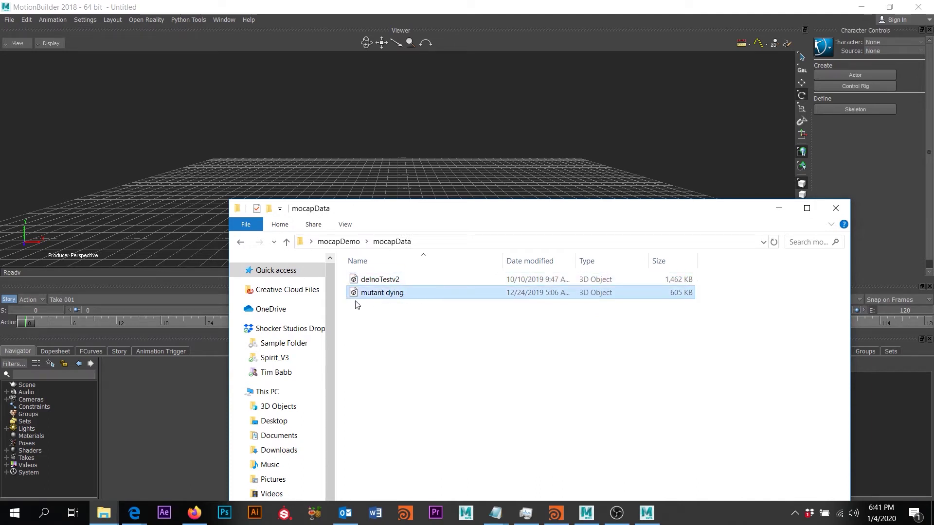
click(397, 279)
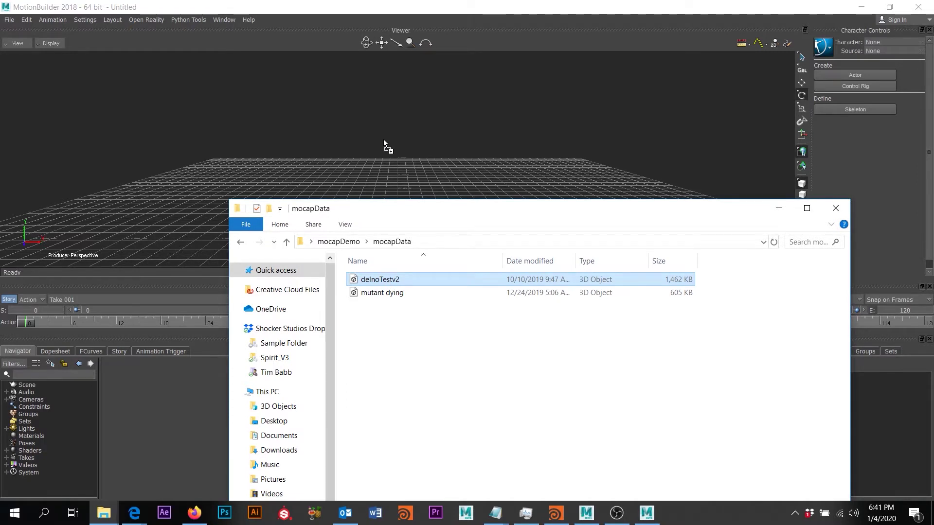
drag(384, 142, 392, 143)
mouse_move(395, 142)
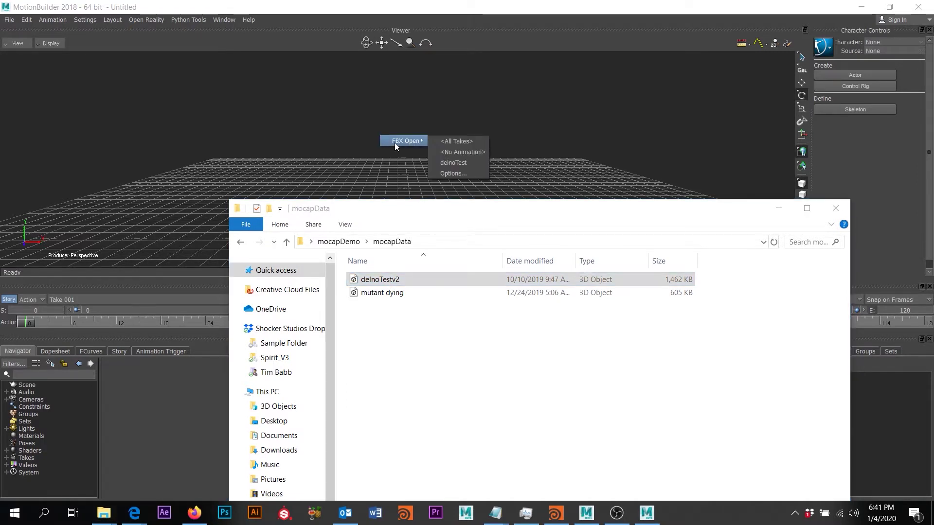
click(470, 141)
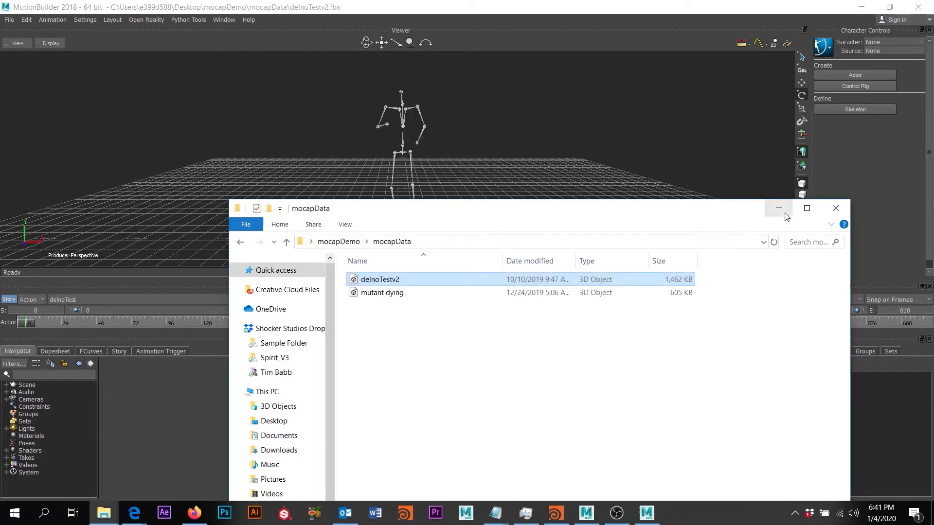
click(779, 208)
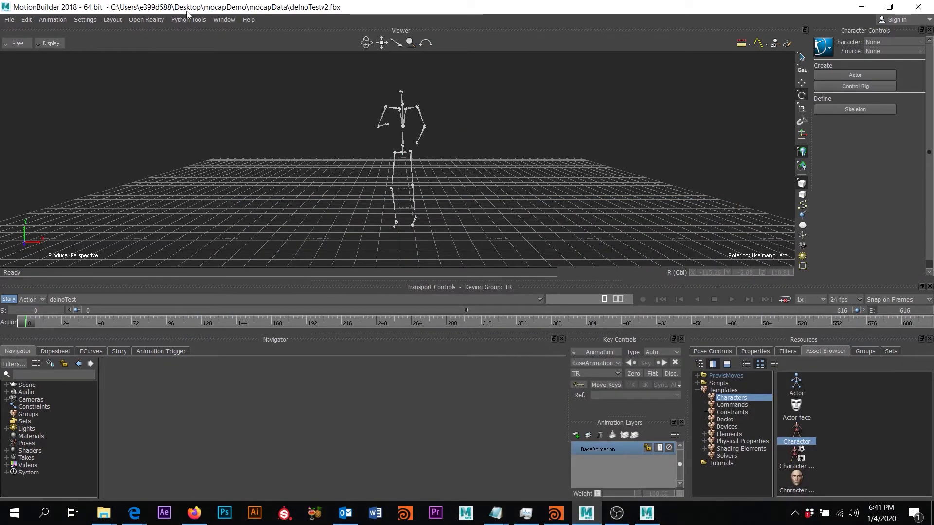
Add a Property View and dock it between the Viewer and the Character Controls
click(224, 20)
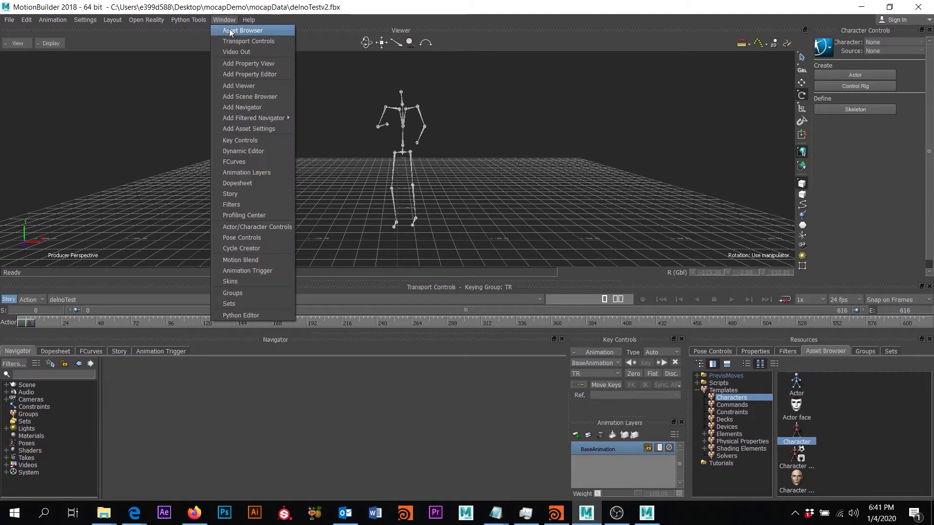
click(239, 64)
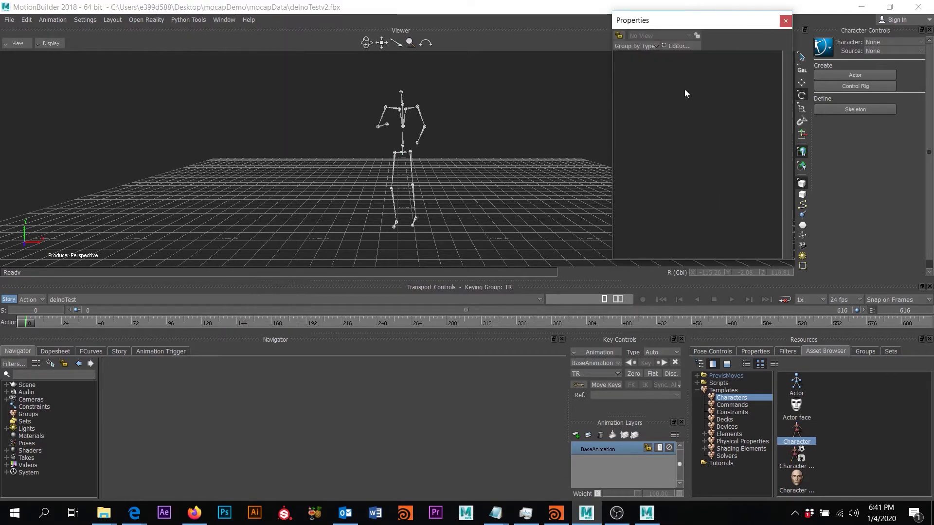
drag(648, 22, 727, 80)
drag(701, 73, 721, 79)
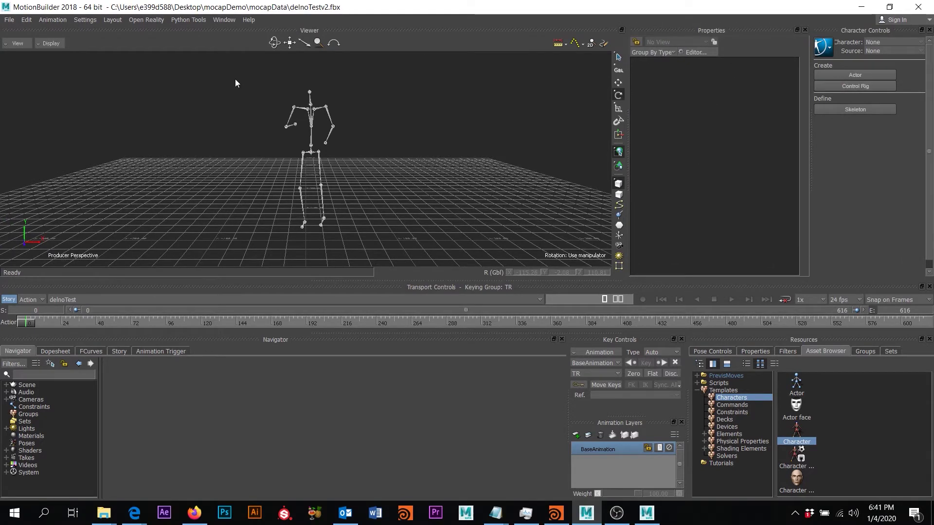
Select the entire mocap skeleton in the viewer and filter its displayed properties to R (Type)
drag(414, 224, 423, 230)
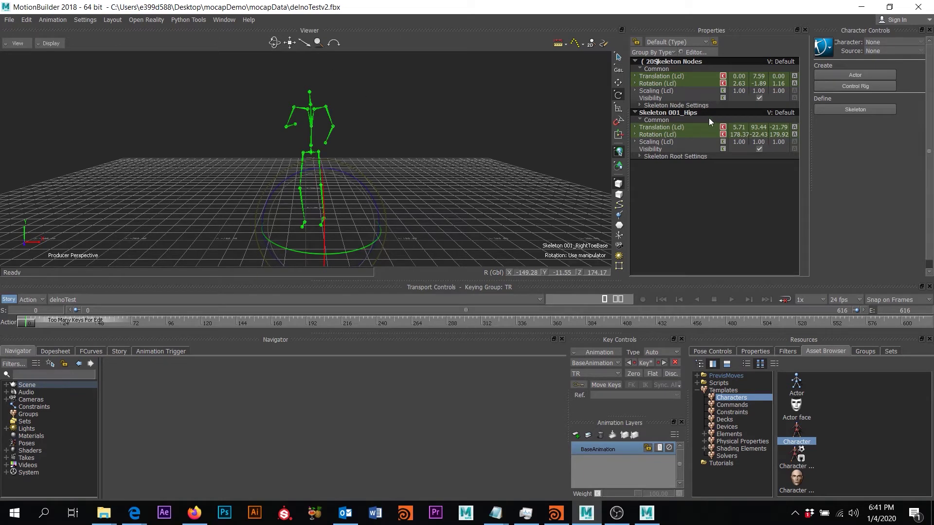
click(666, 43)
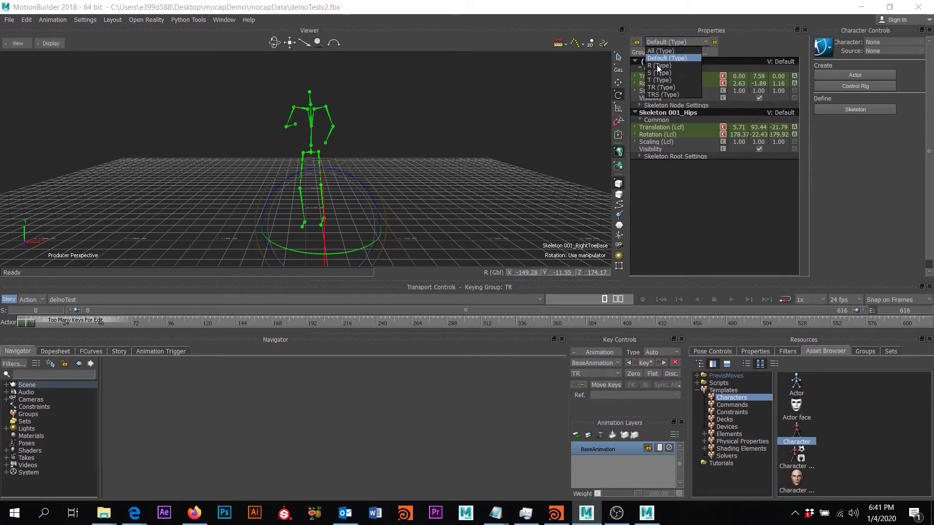
click(658, 66)
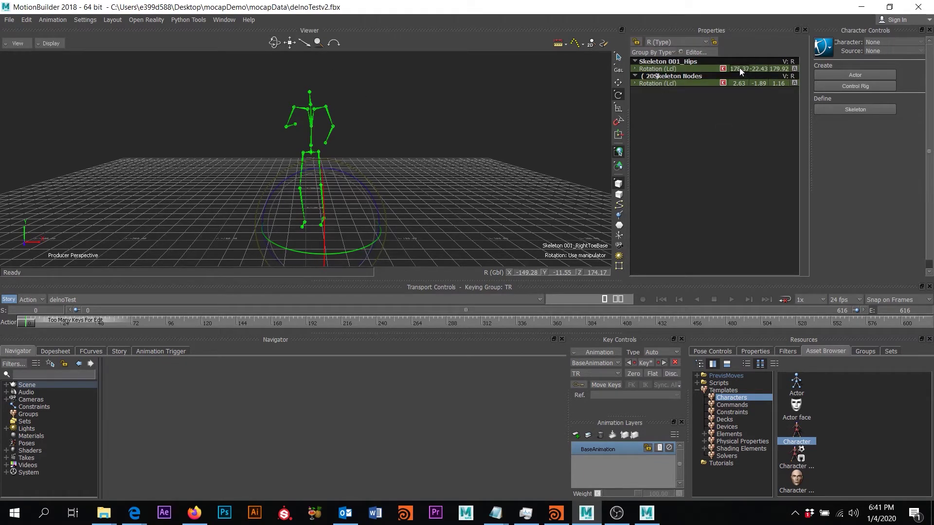
Set the local X, Y and Z rotations of the hips and all other selected skeleton nodes to 0, and clear the selection
text(0)
key(Tab)
text(0)
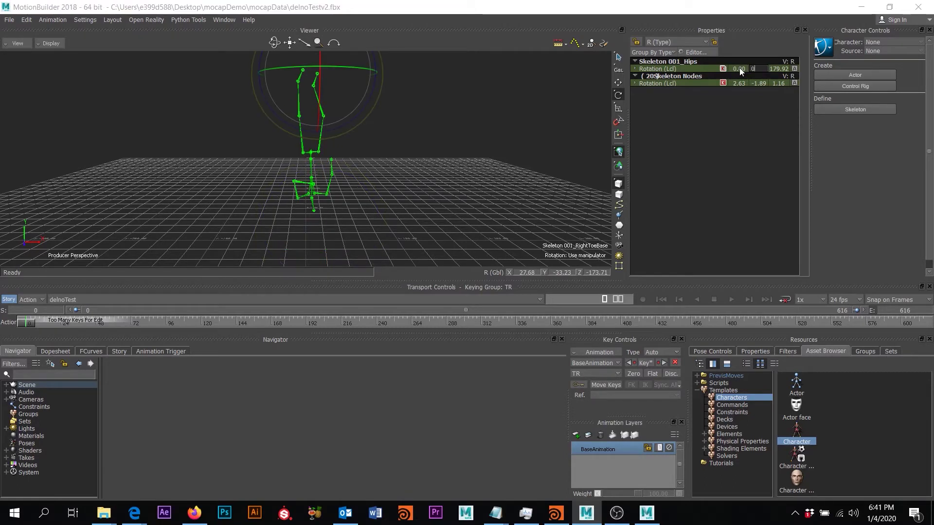
key(Tab)
text(0)
key(Tab)
text(0)
key(Tab)
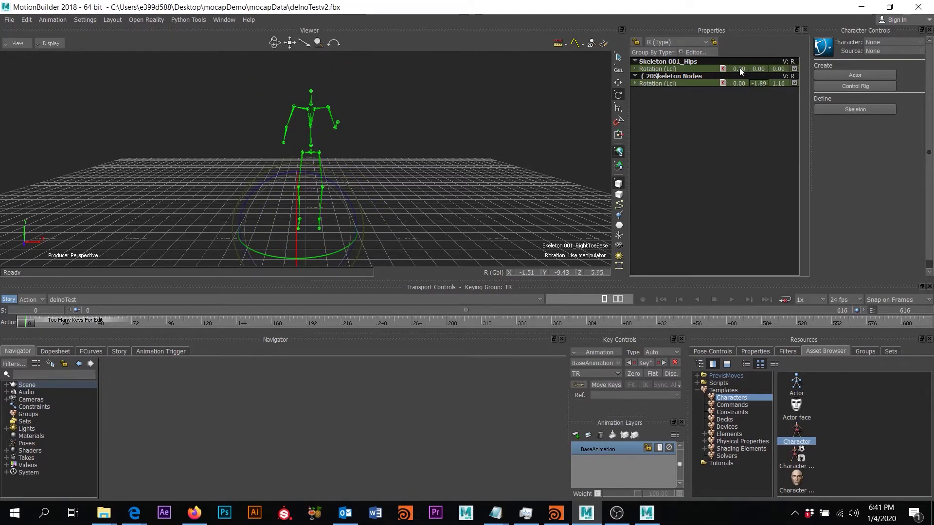
text(0)
key(Tab)
text(0)
key(Return)
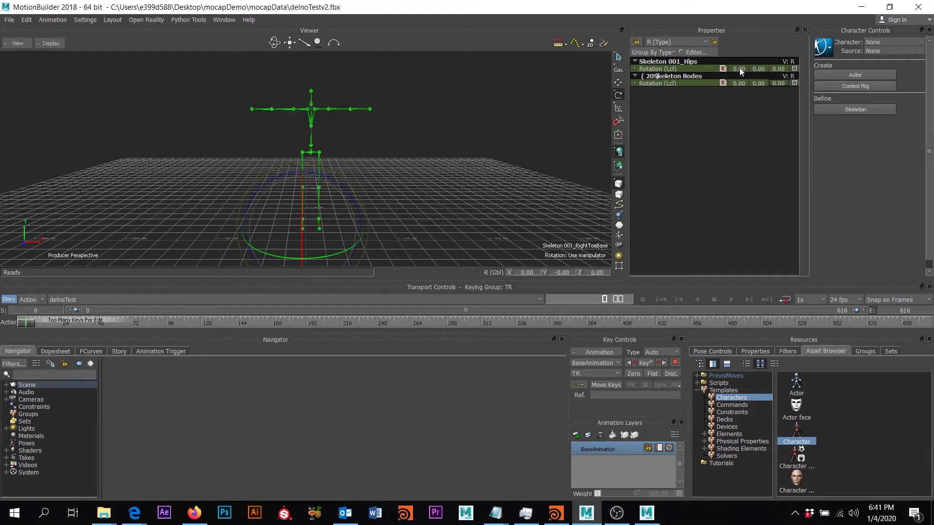
key(super)
key(super)
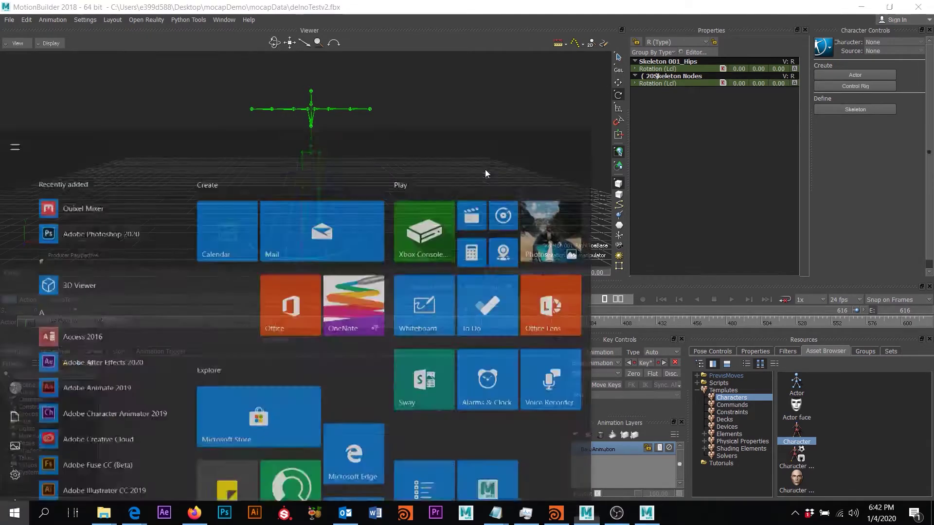
click(572, 239)
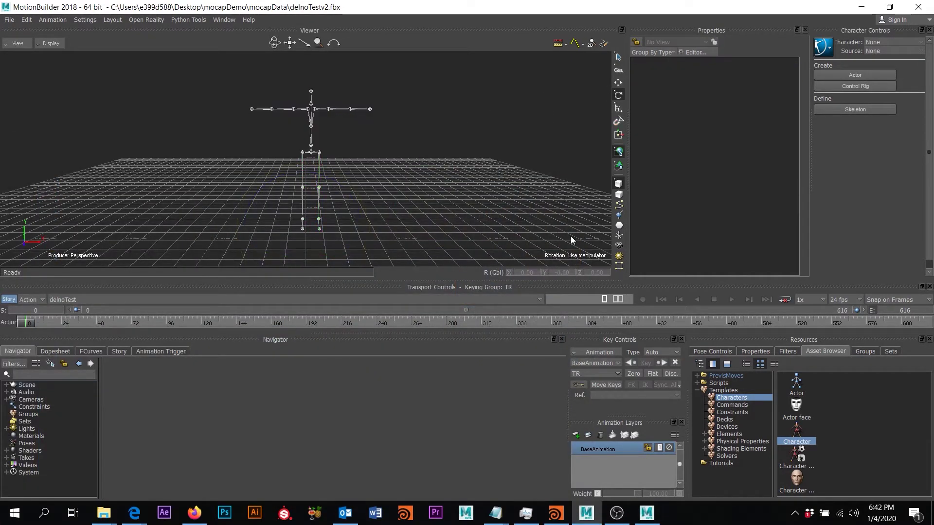
Apply the Character template to the hips of the mocap skeleton and characterize it as a Biped
ctrl+drag(384, 173, 360, 145)
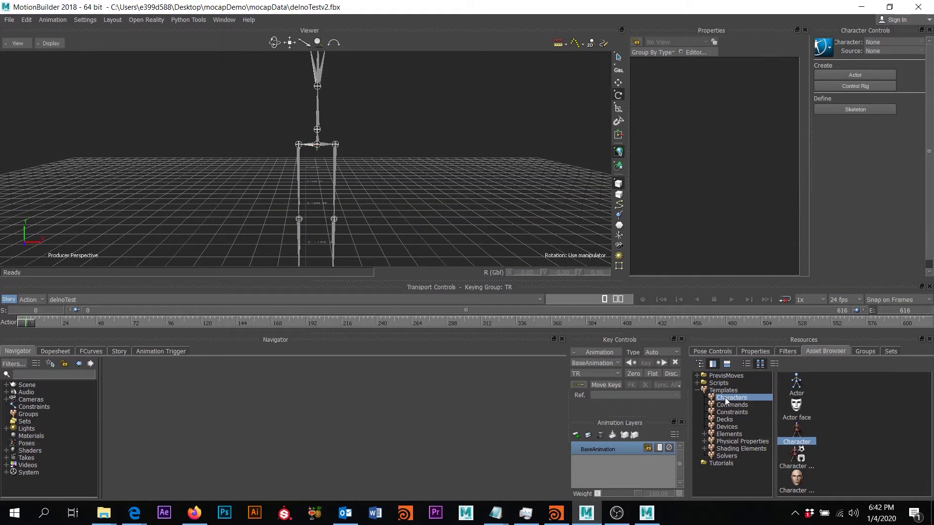
drag(798, 434, 320, 145)
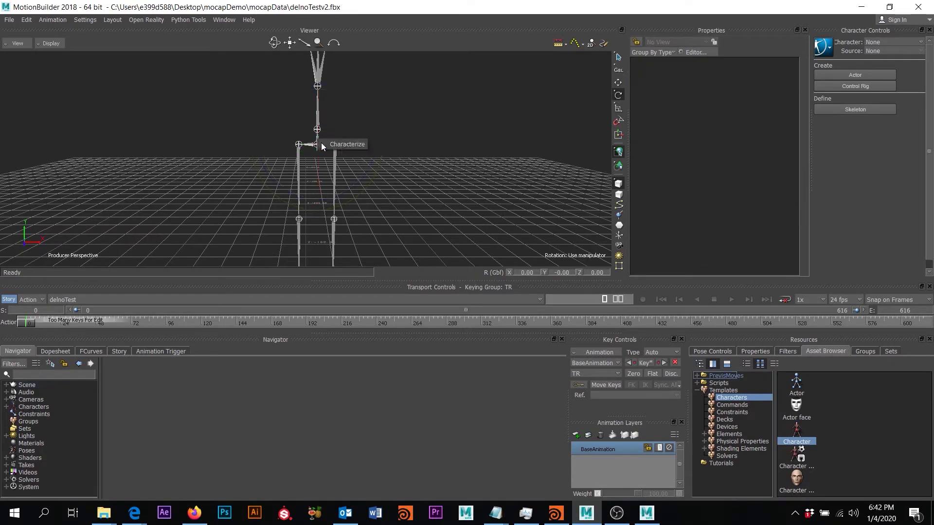
click(343, 145)
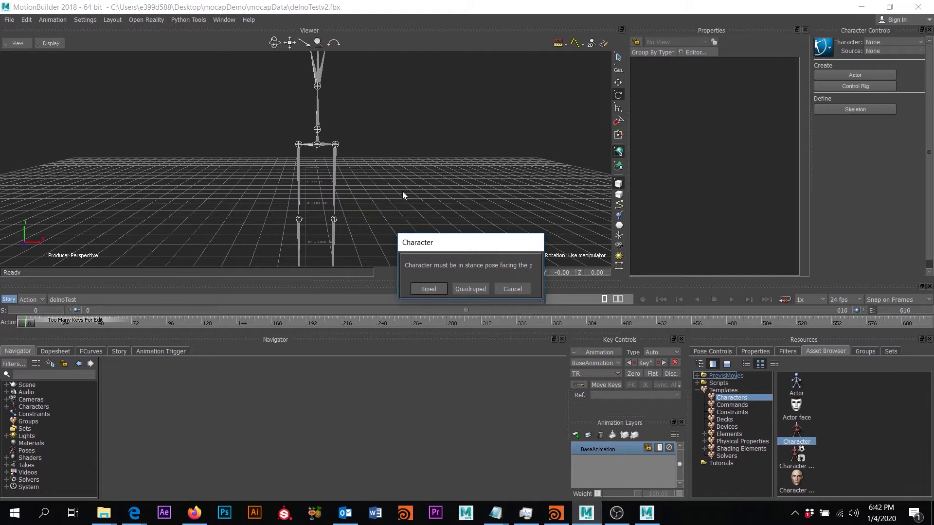
click(426, 290)
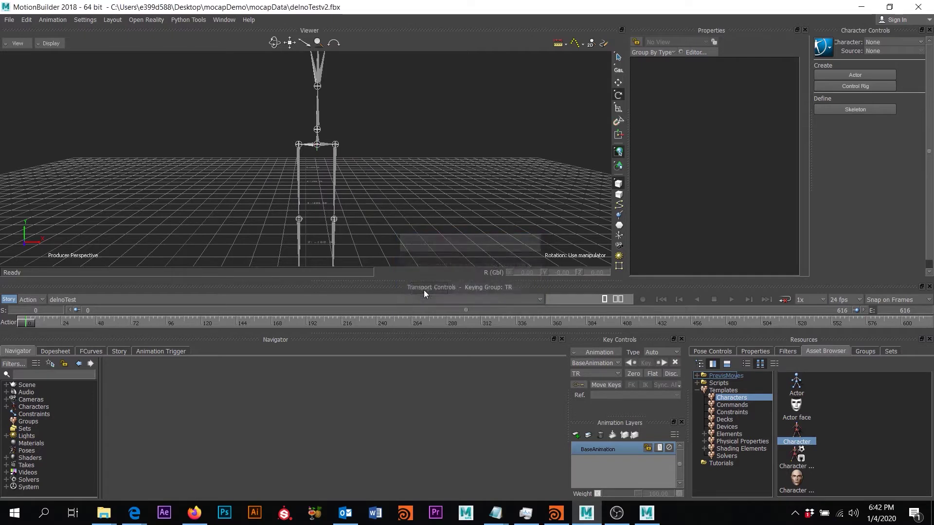
Make Character the current character and bake (plot) its motion to an FK/IK control rig using the offered plot settings
click(884, 43)
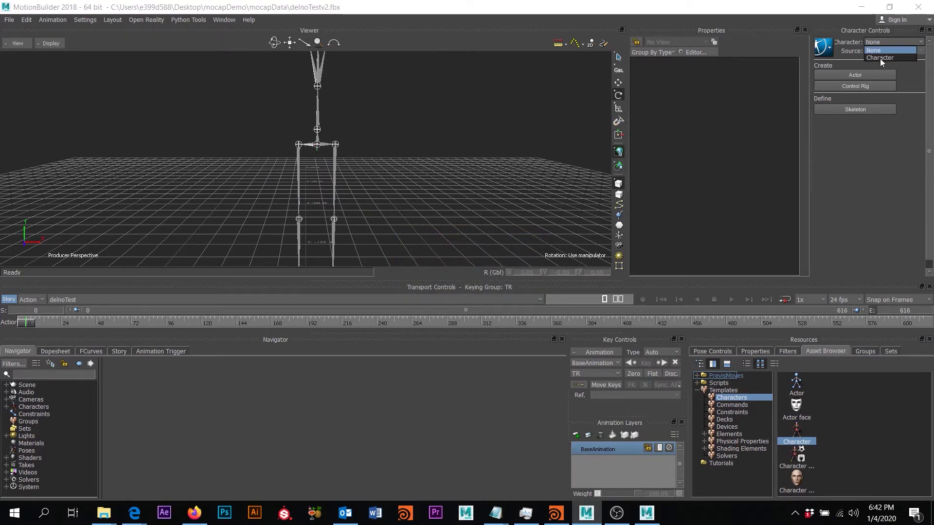
click(882, 58)
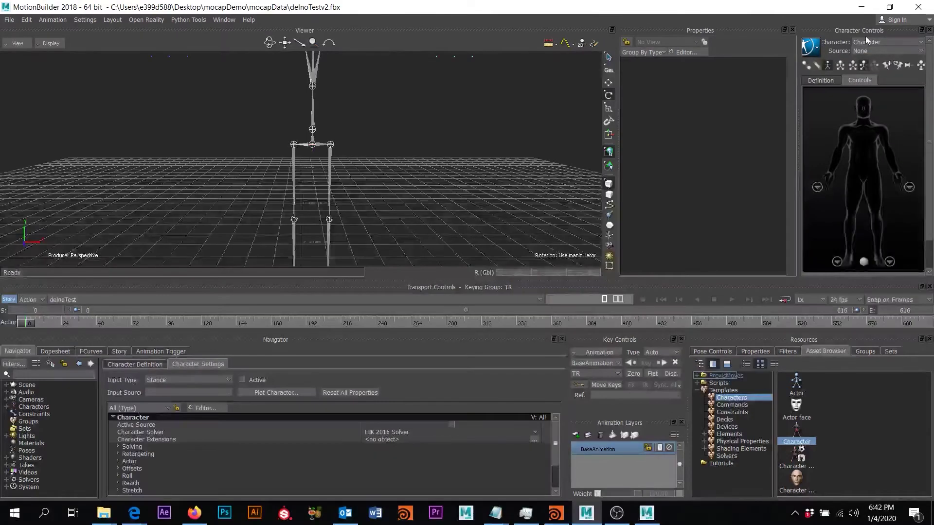
click(862, 42)
click(875, 58)
click(810, 49)
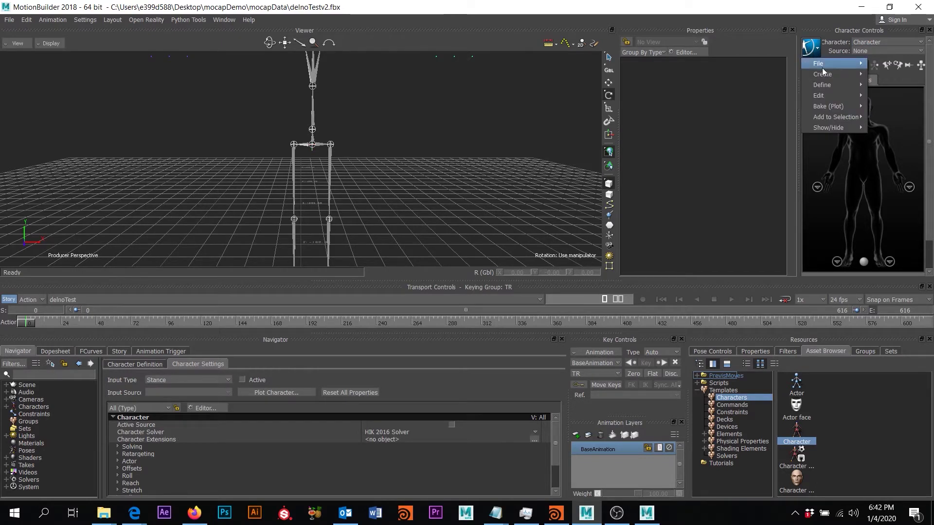
mouse_move(834, 109)
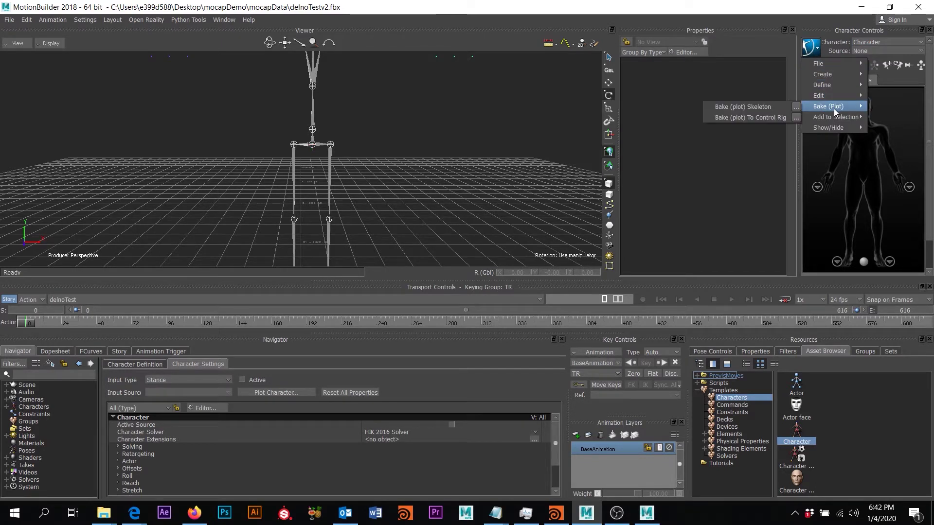
click(796, 117)
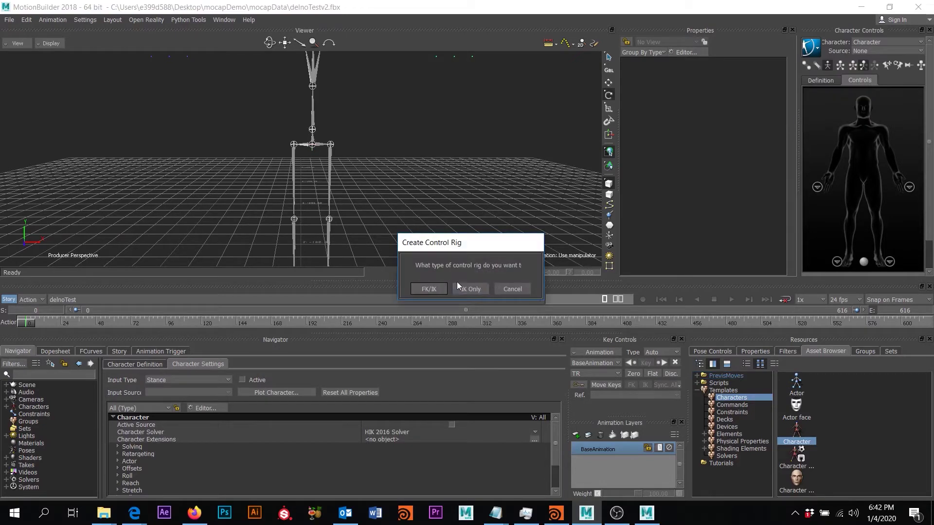
click(429, 289)
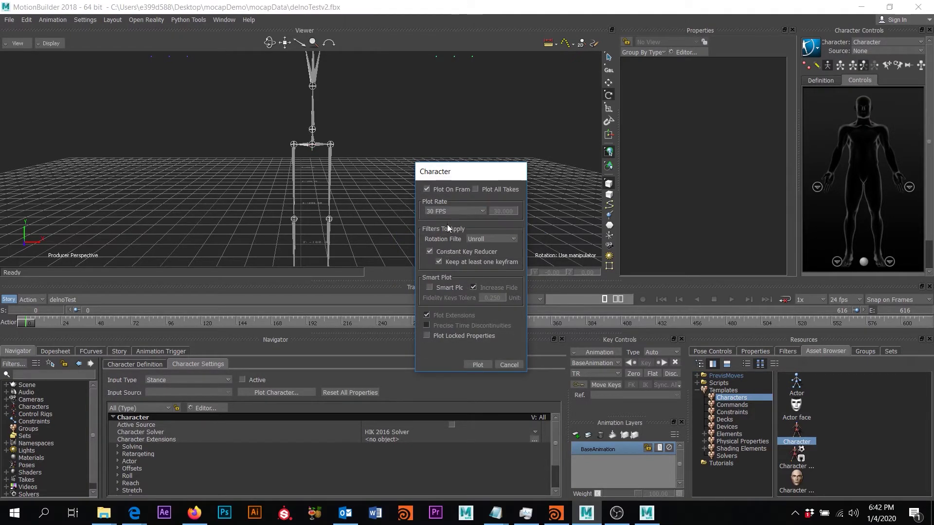
click(477, 364)
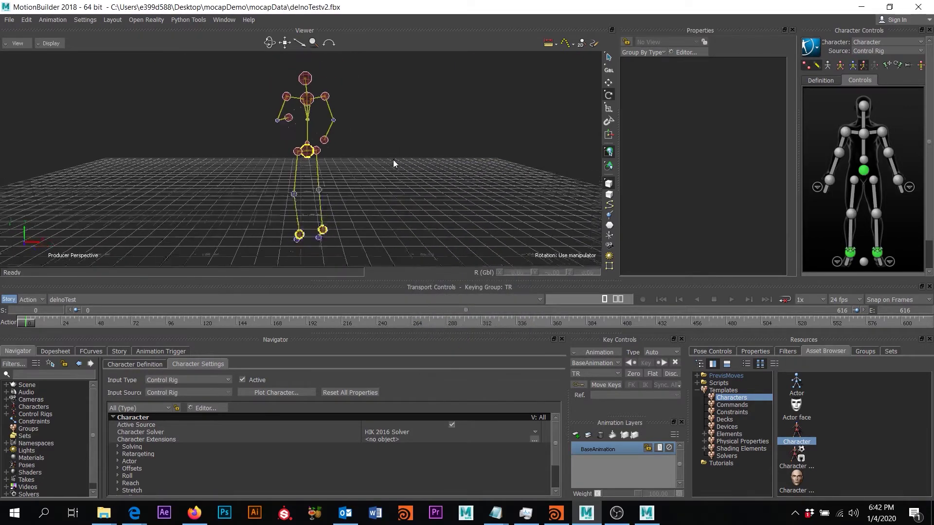
alt+drag(230, 193, 400, 192)
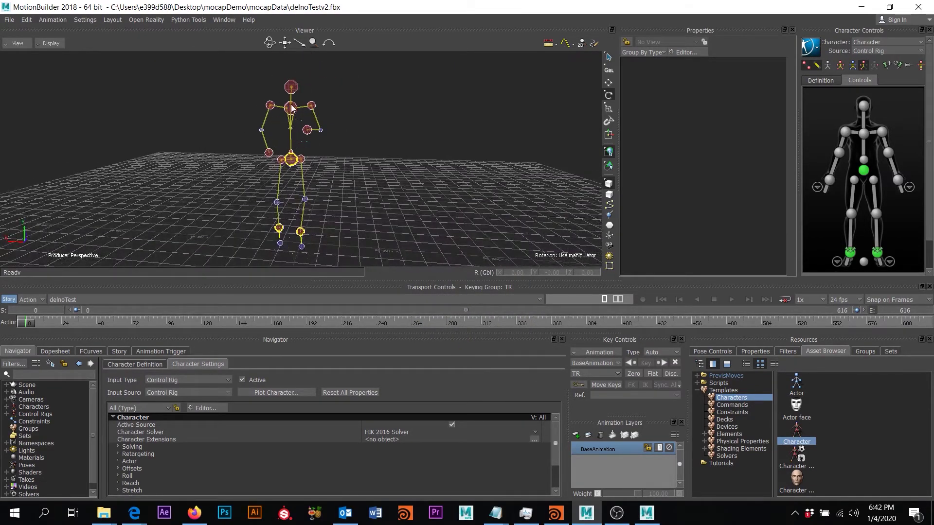
mouse_move(32, 323)
mouse_down()
mouse_move(401, 323)
mouse_move(27, 323)
mouse_up()
Merge FuseModelRig from the mocapDemo folder into the scene using FBX Merge with <No Animation>, and minimize the folder window
click(104, 514)
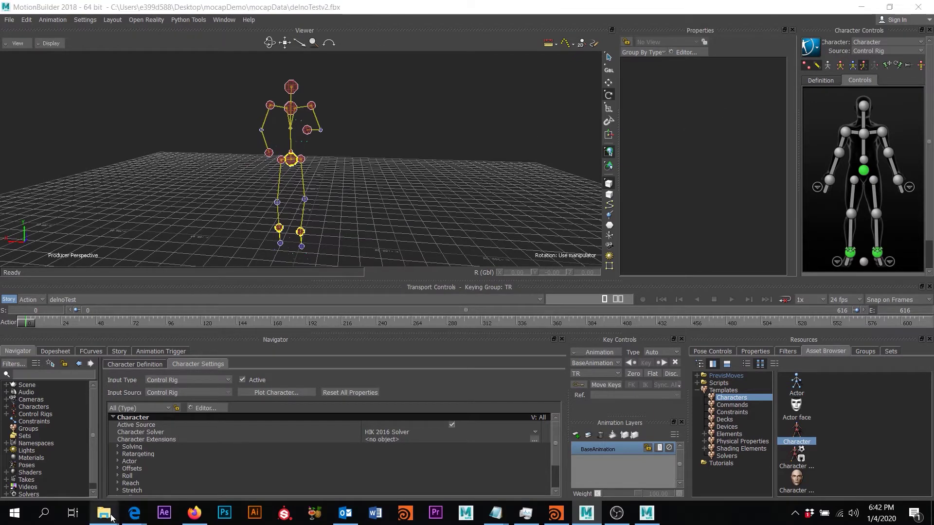
click(453, 468)
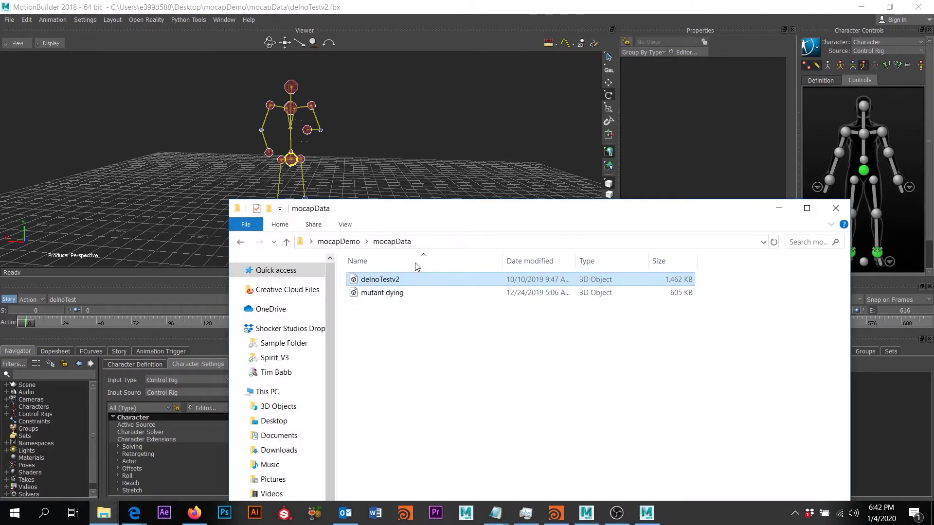
click(341, 242)
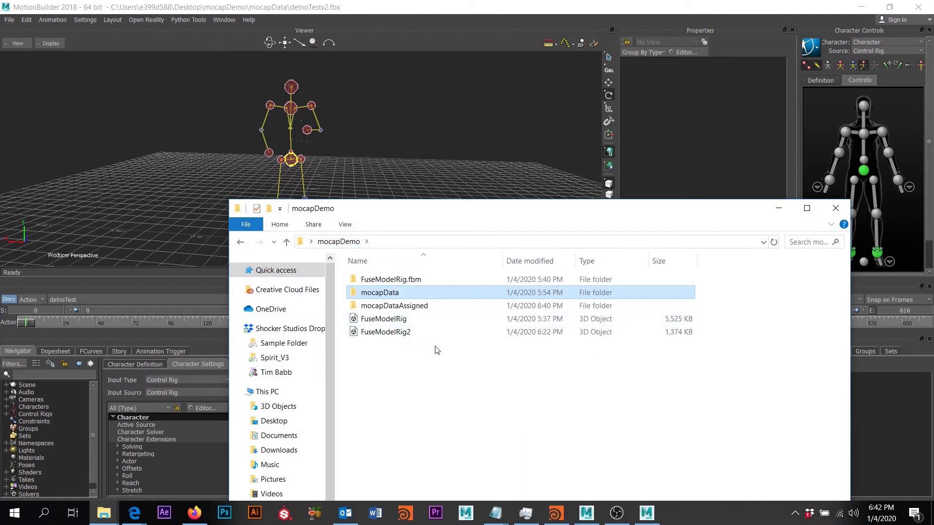
click(397, 320)
drag(397, 320, 378, 152)
mouse_move(401, 150)
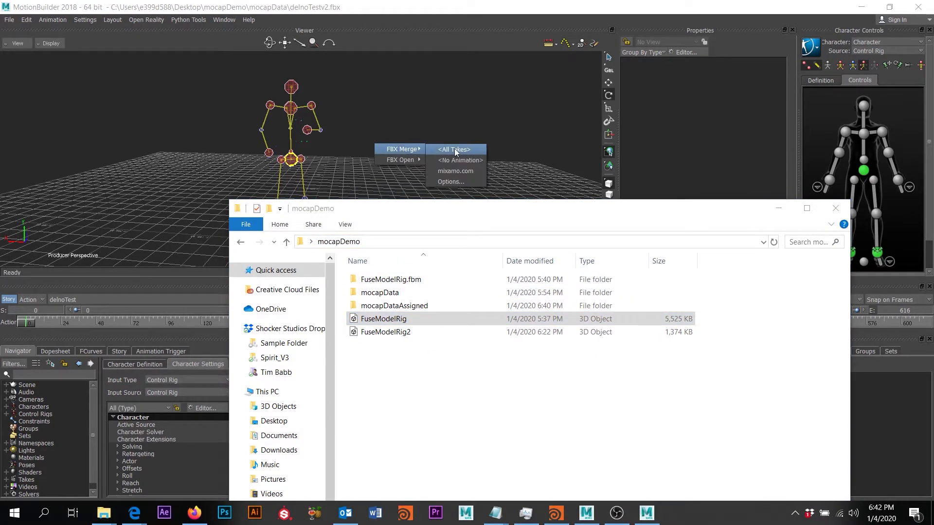
click(470, 161)
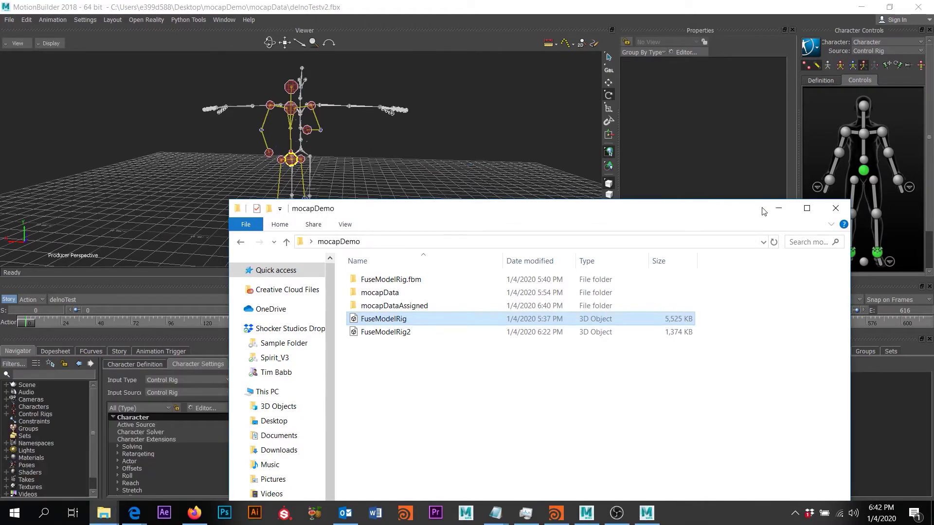
click(778, 208)
Switch the viewer's display mode to X-Ray to reveal the skeleton inside the merged body model
scroll(429, 140, up, 5)
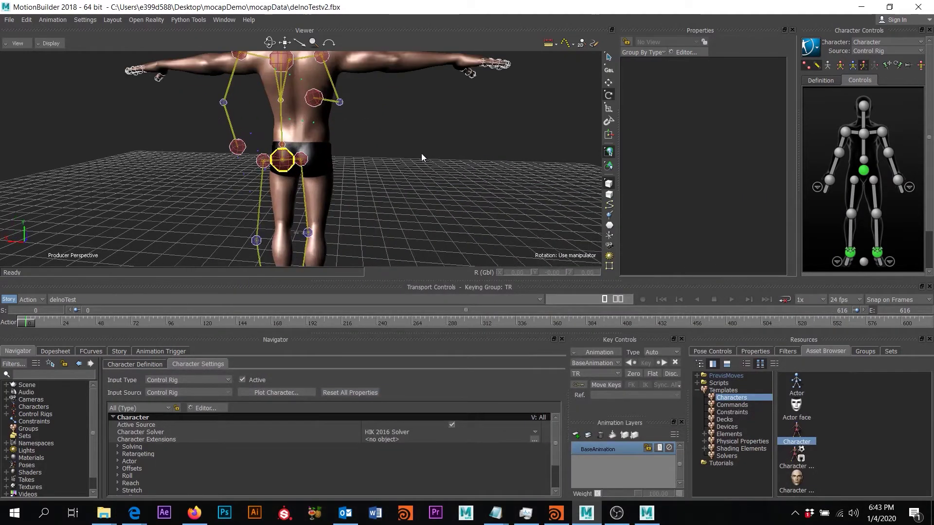
alt+drag(421, 154, 346, 154)
alt+middle_drag(346, 154, 337, 114)
click(46, 42)
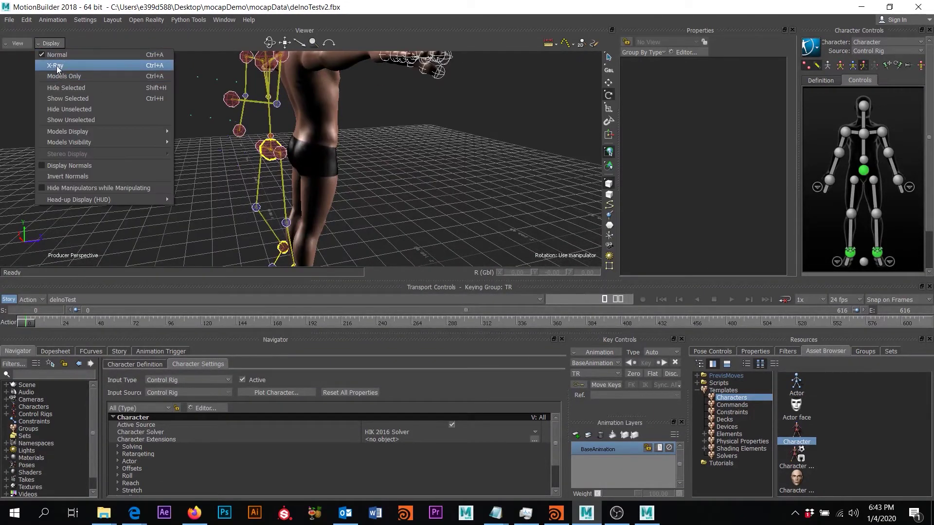
click(57, 67)
Apply the Character template to the mixamorig:Hips joint of the merged model and characterize it as a Biped
scroll(401, 161, up, 3)
scroll(416, 159, up, 3)
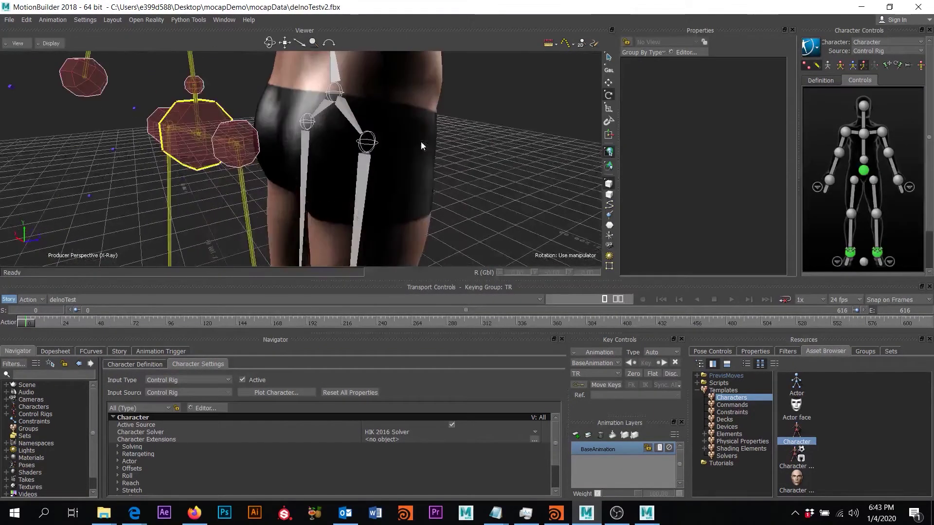
scroll(422, 139, up, 2)
drag(797, 433, 342, 139)
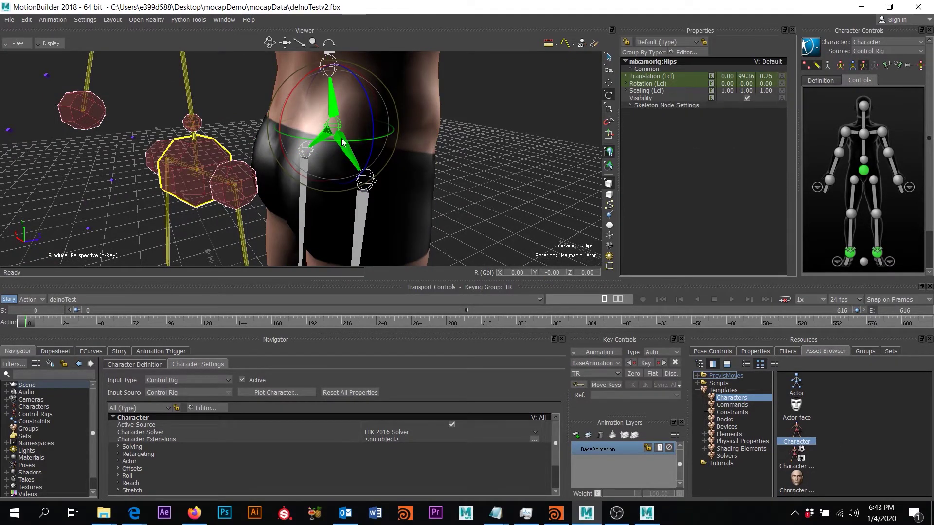
drag(342, 139, 342, 139)
click(357, 141)
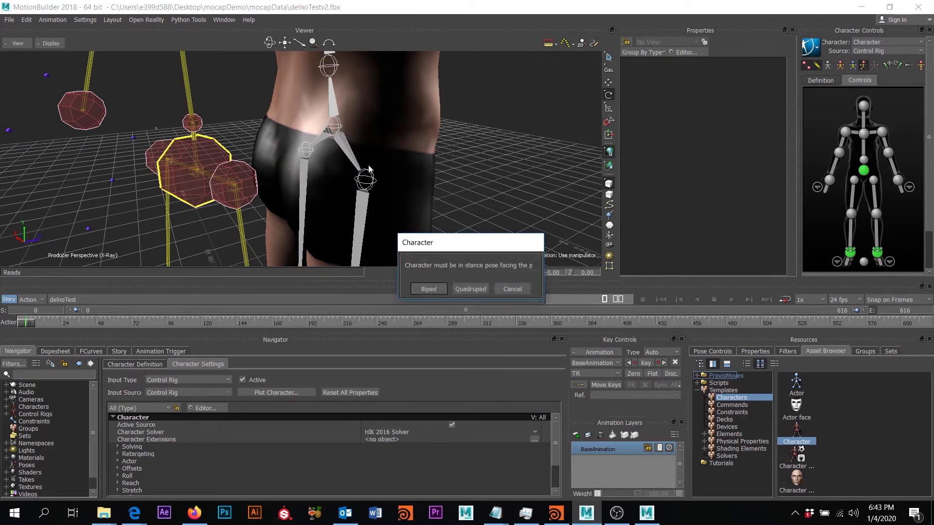
click(428, 290)
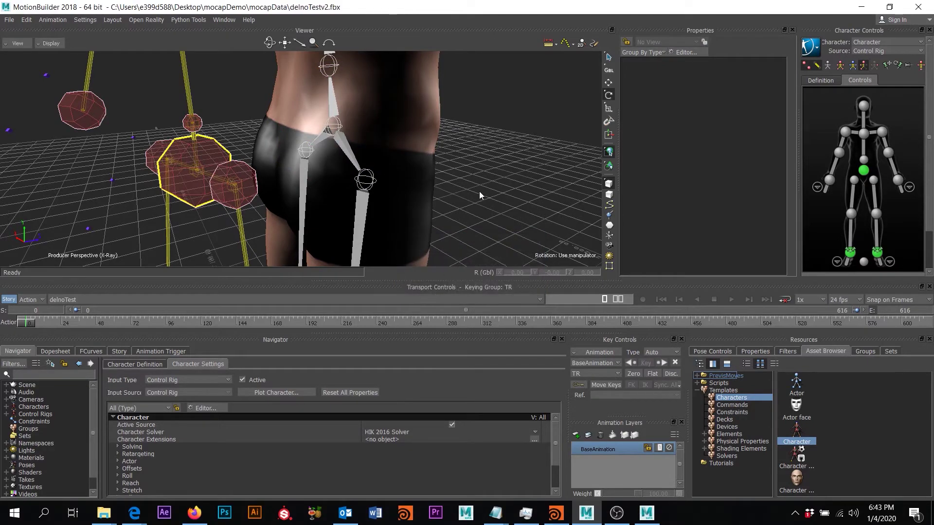
Make Character 1 the current character and set its source to Character, so the mocap skeleton drives the body model
scroll(500, 193, down, 5)
alt+drag(487, 195, 369, 193)
scroll(379, 192, down, 5)
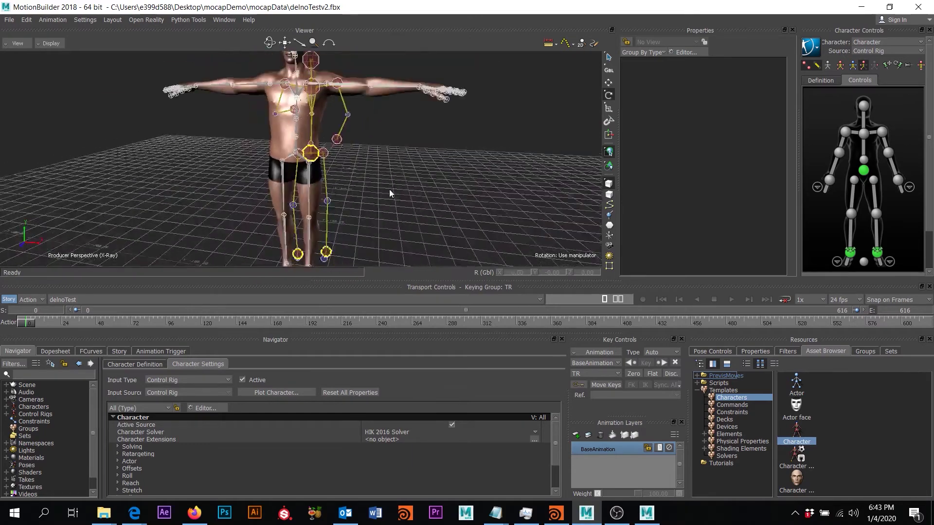
alt+middle_drag(391, 192, 417, 209)
click(883, 43)
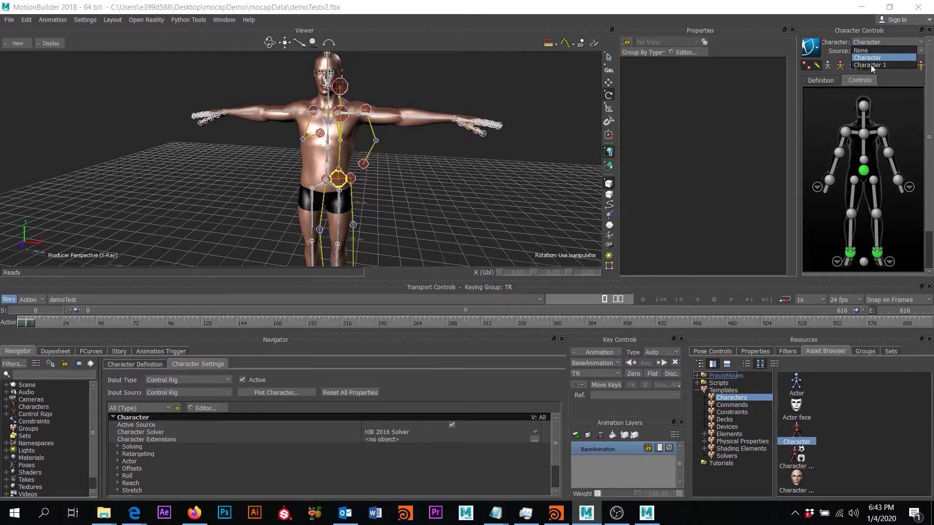
click(871, 65)
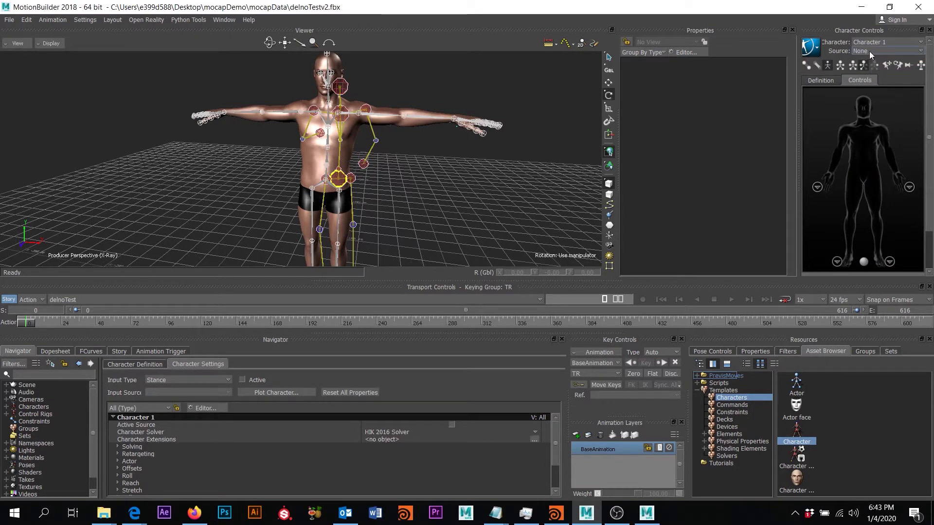
click(869, 51)
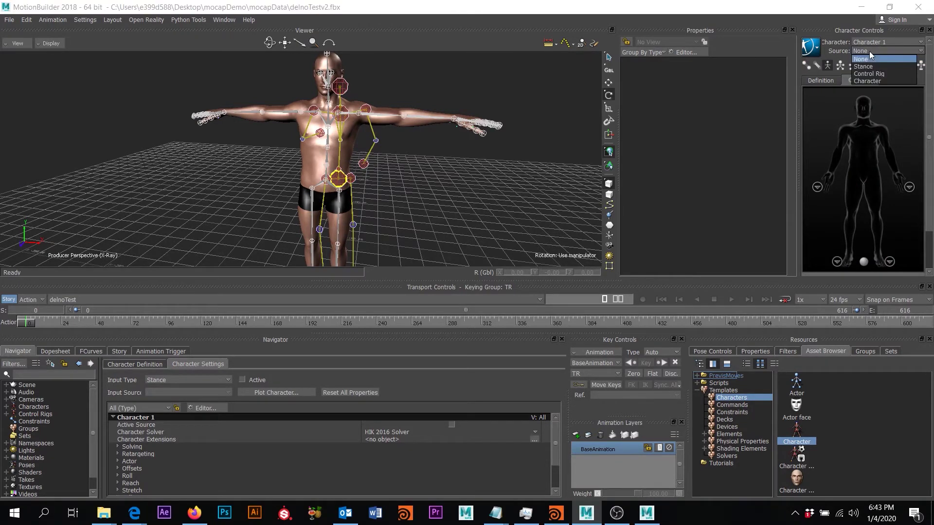
click(872, 80)
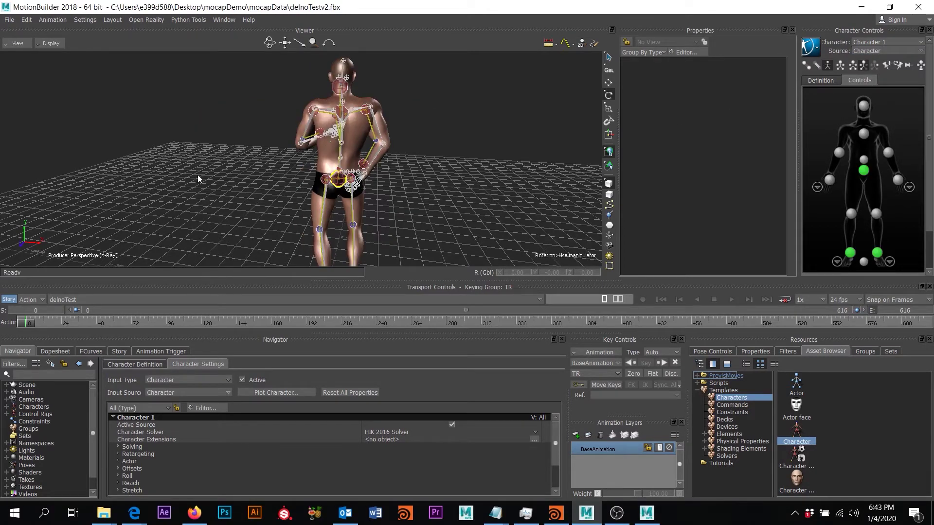
alt+drag(260, 164, 404, 170)
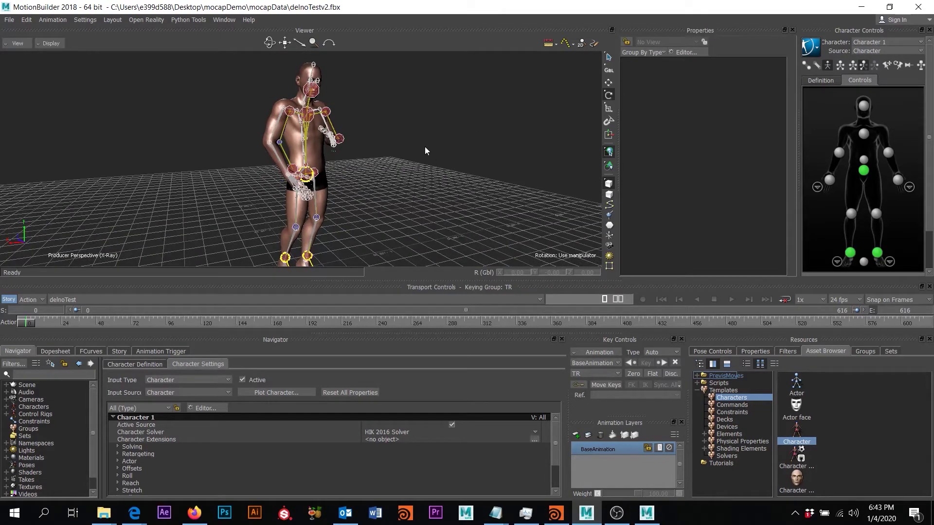
alt+right_drag(424, 146, 579, 134)
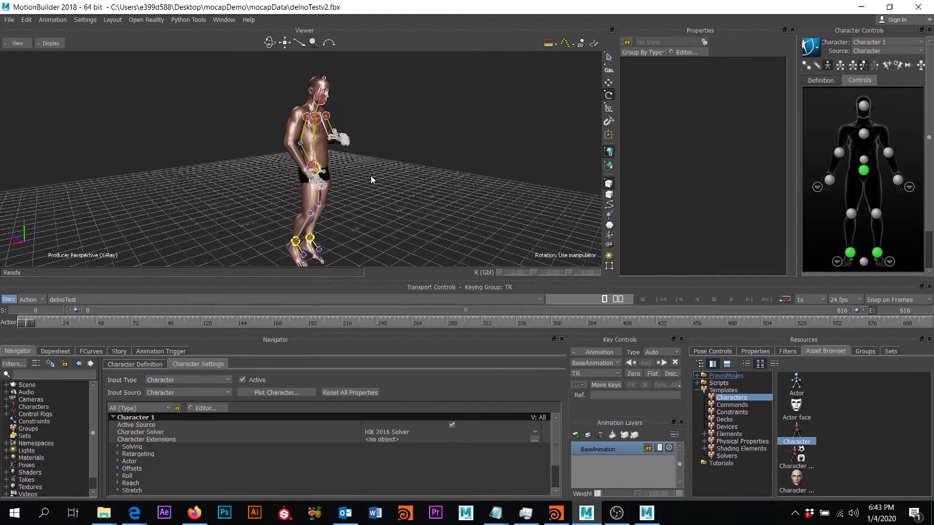
Bake (plot) the retargeted motion of Character 1 to its skeleton at 30 FPS with the Unroll rotation filter
alt+right_drag(371, 174, 381, 164)
alt+middle_drag(381, 164, 388, 191)
alt+right_drag(388, 191, 367, 163)
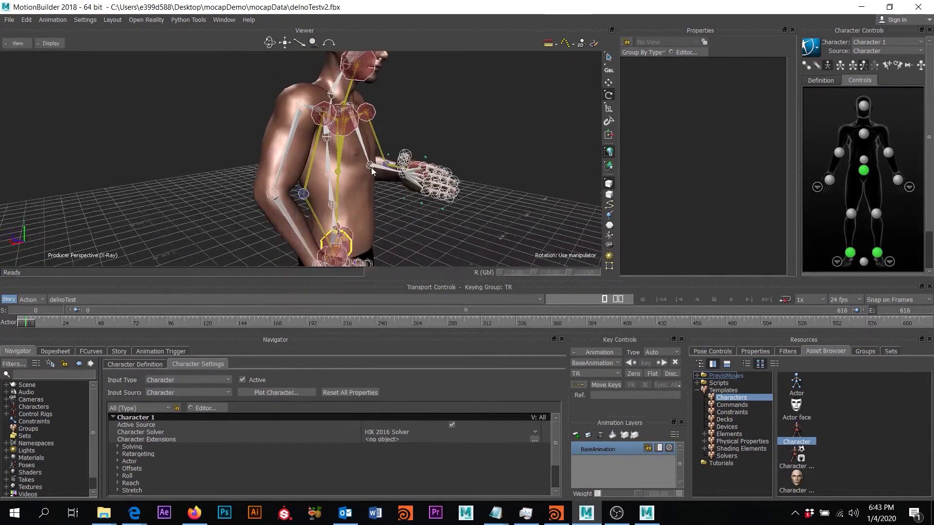
alt+middle_drag(367, 163, 367, 182)
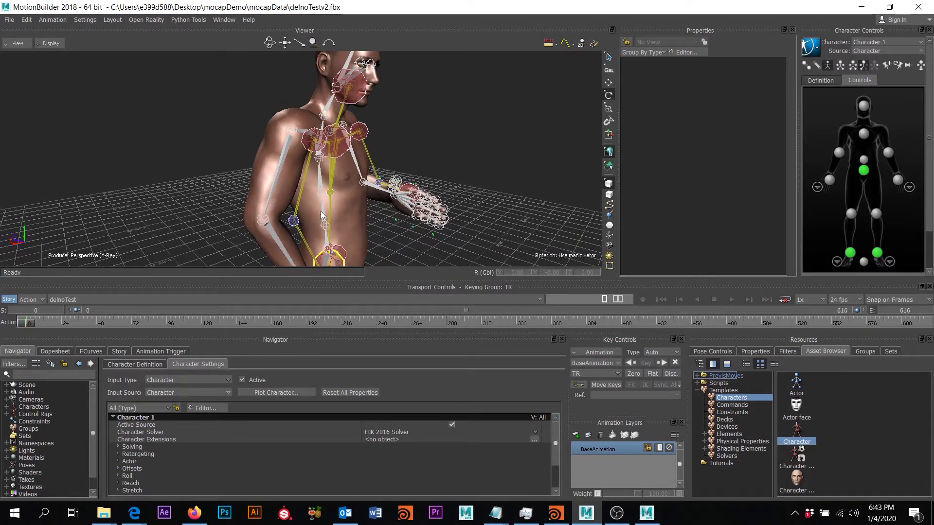
scroll(331, 217, down, 3)
scroll(365, 184, down, 5)
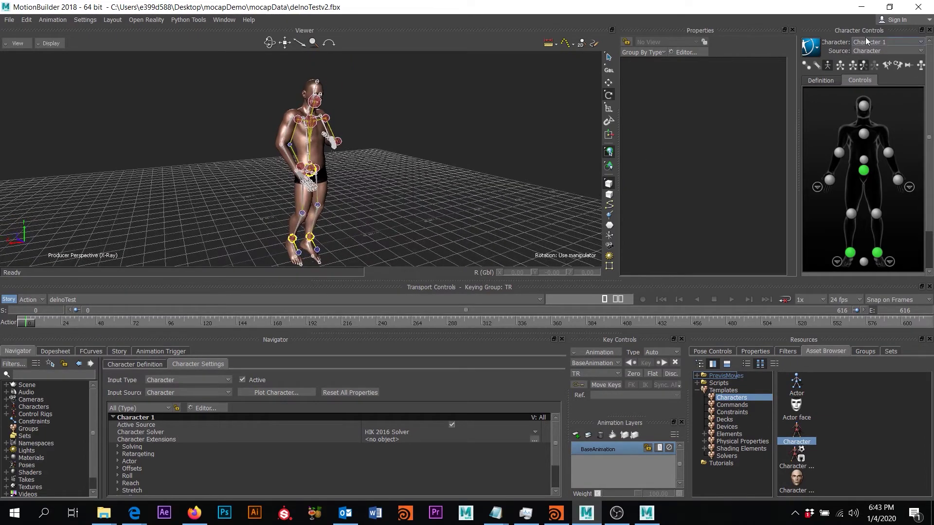
click(810, 47)
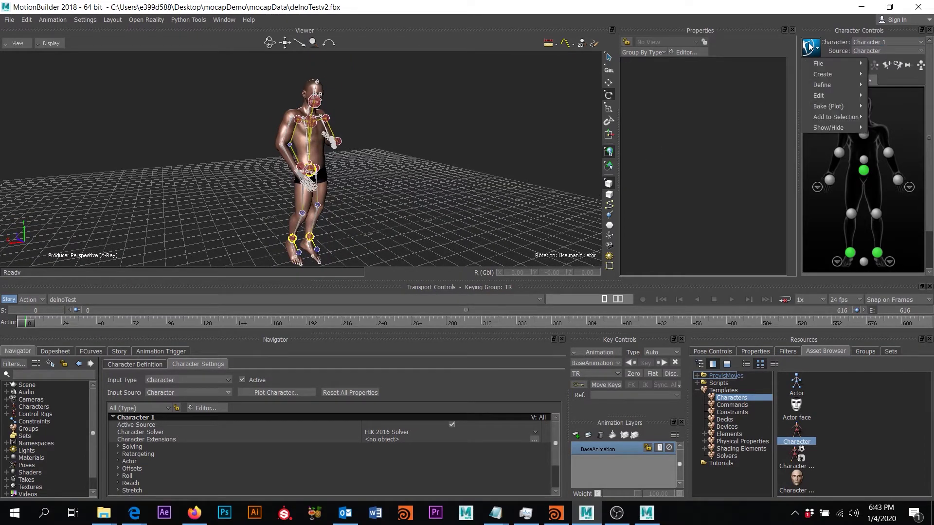
mouse_move(822, 106)
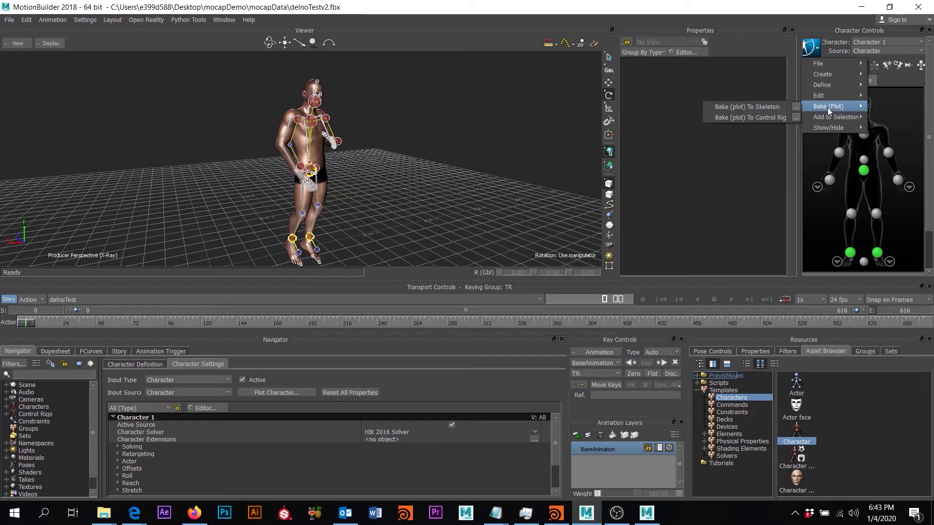
click(796, 107)
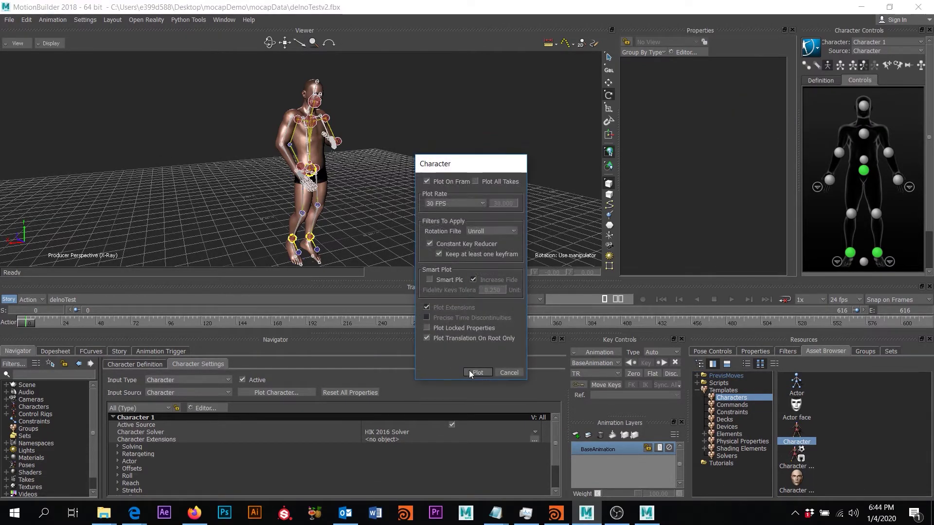
click(474, 373)
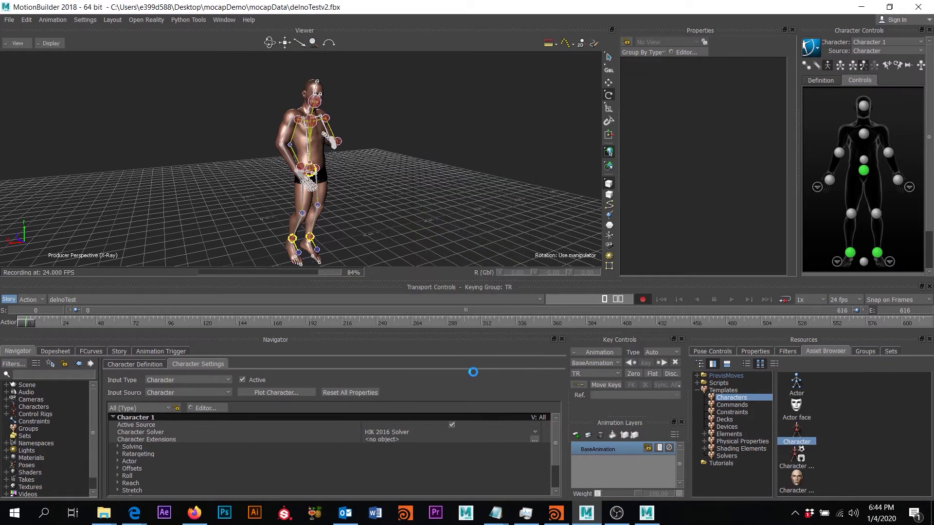
Export the motion of all takes as an FBX binary file named charMocap1 into the mocapDataAssigned folder
scroll(319, 119, up, 3)
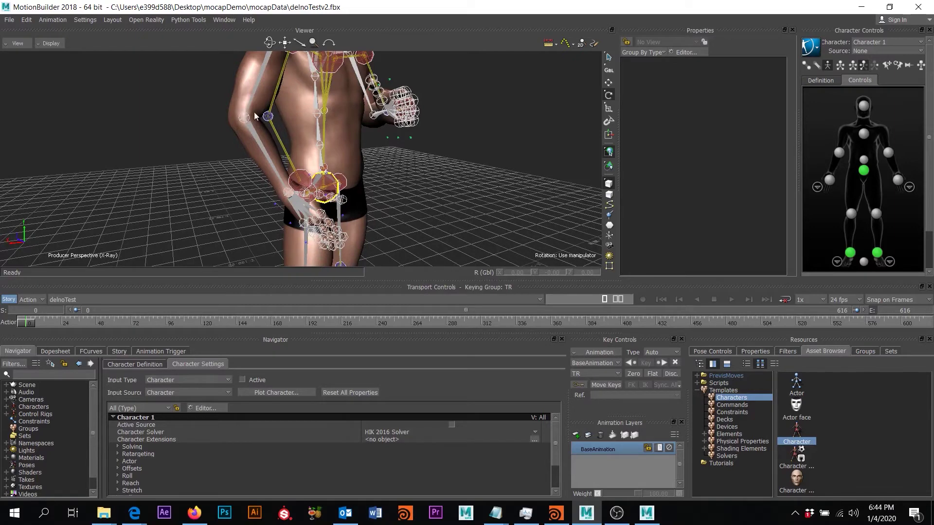
scroll(273, 145, down, 5)
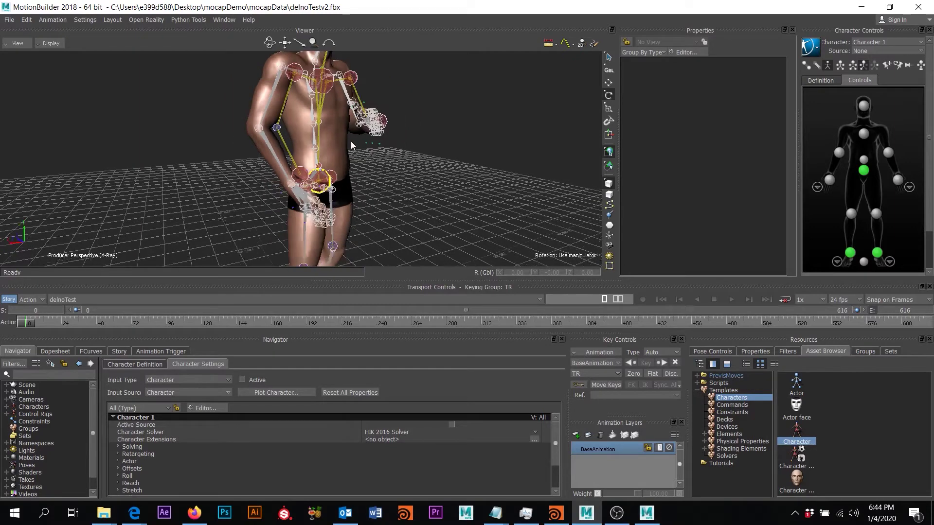
click(10, 20)
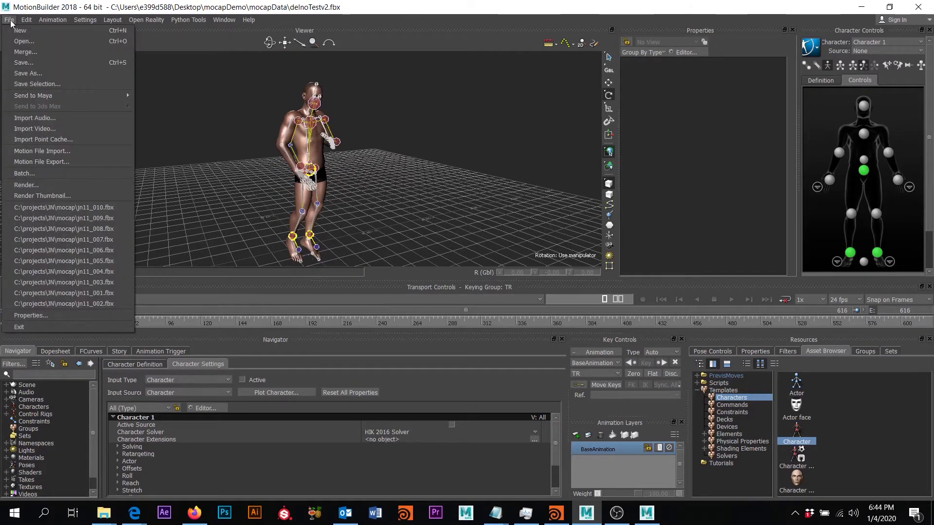
click(57, 162)
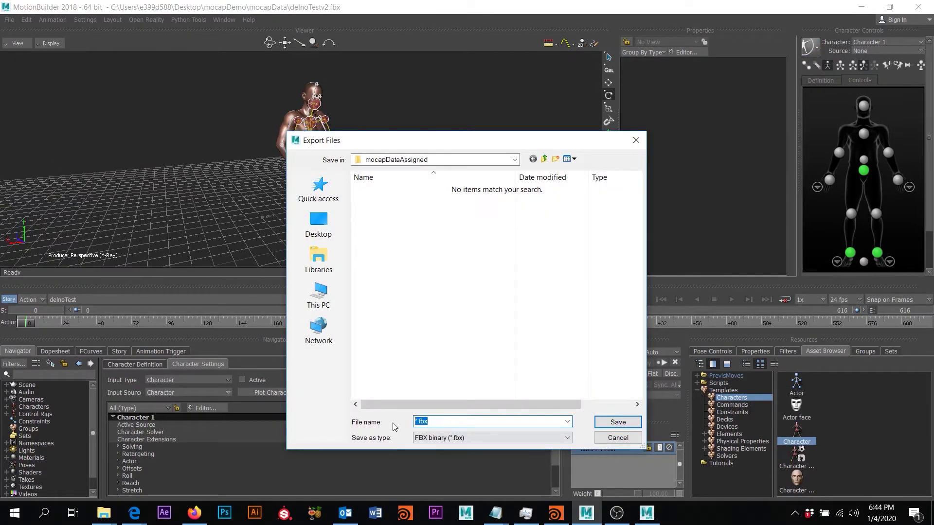
text(cha)
key(BackSpace)
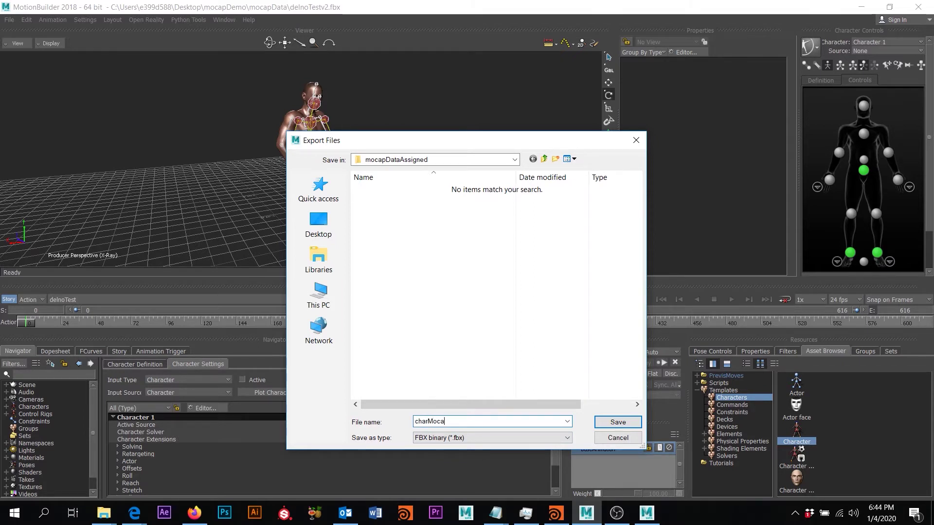
text(charMocap1)
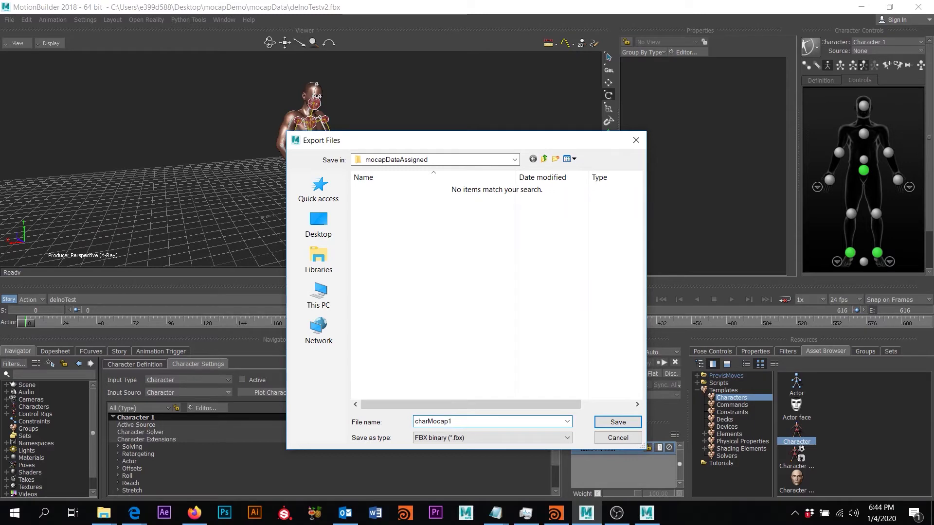
key(Return)
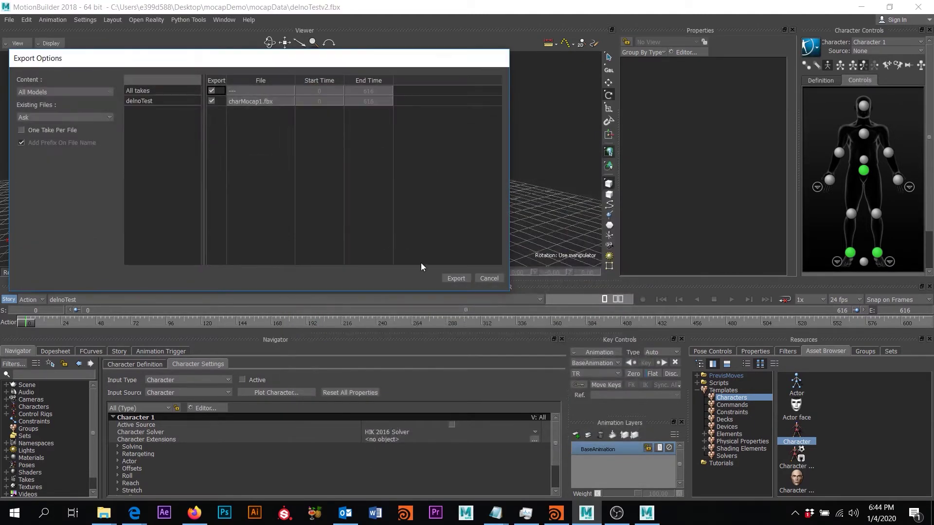
click(452, 279)
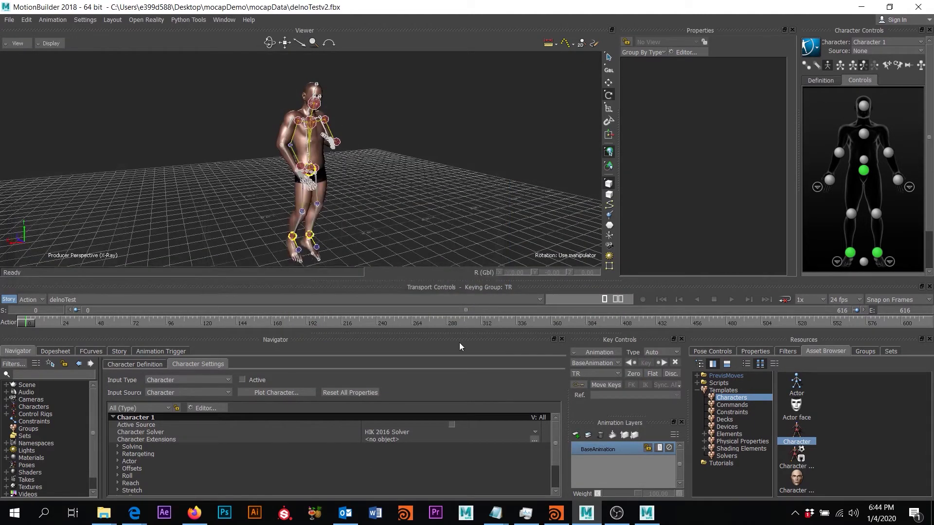
Switch to Maya and replace the current untitled scene with a new empty one
click(861, 7)
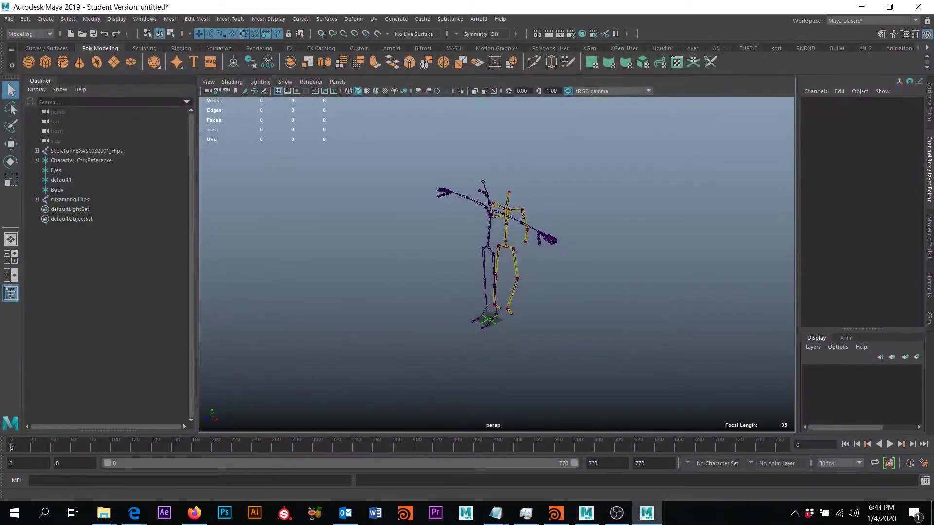
click(9, 19)
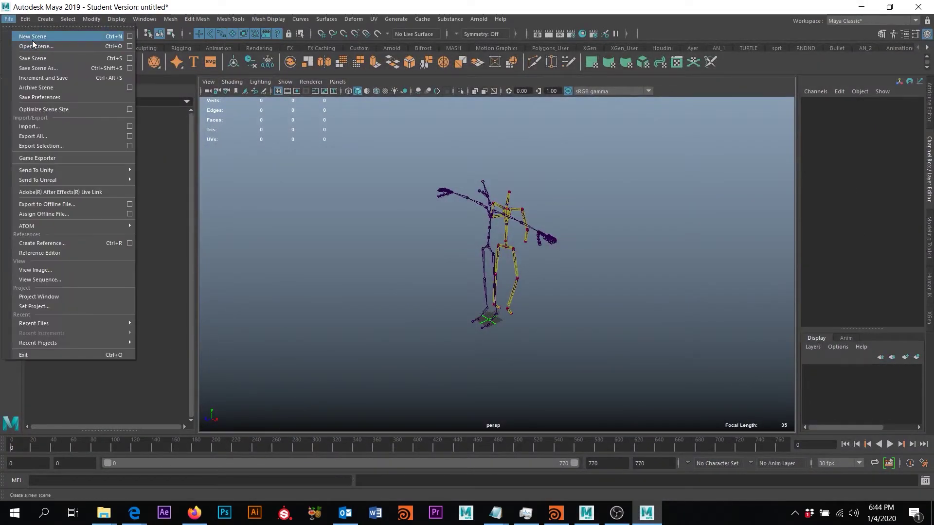
click(33, 37)
click(468, 258)
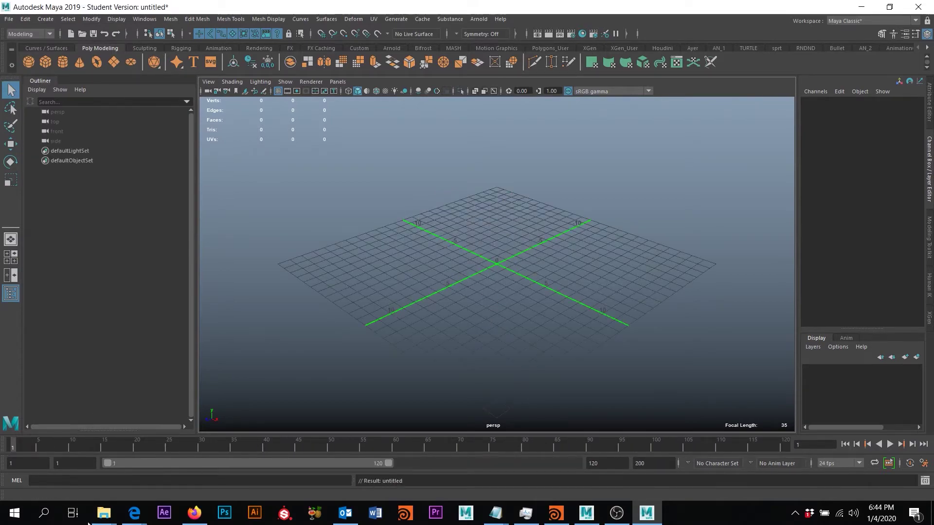
Import charMocap1 from the mocapDataAssigned folder inside mocapDemo into the empty Maya scene
mouse_move(104, 514)
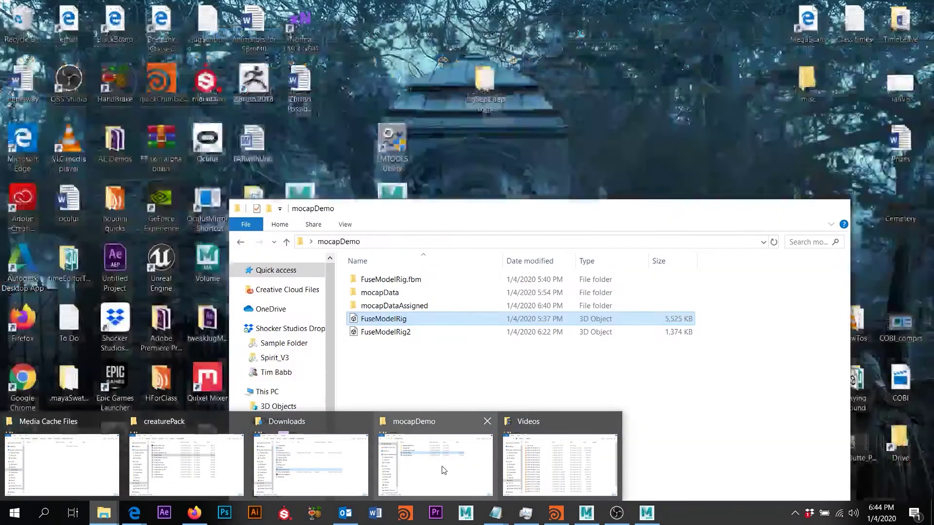
click(444, 469)
drag(400, 218, 564, 239)
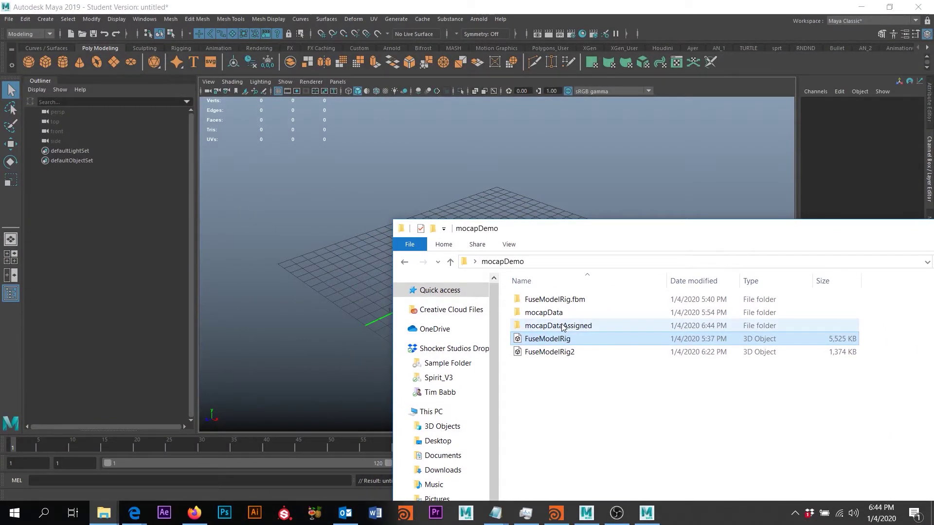
double_click(563, 327)
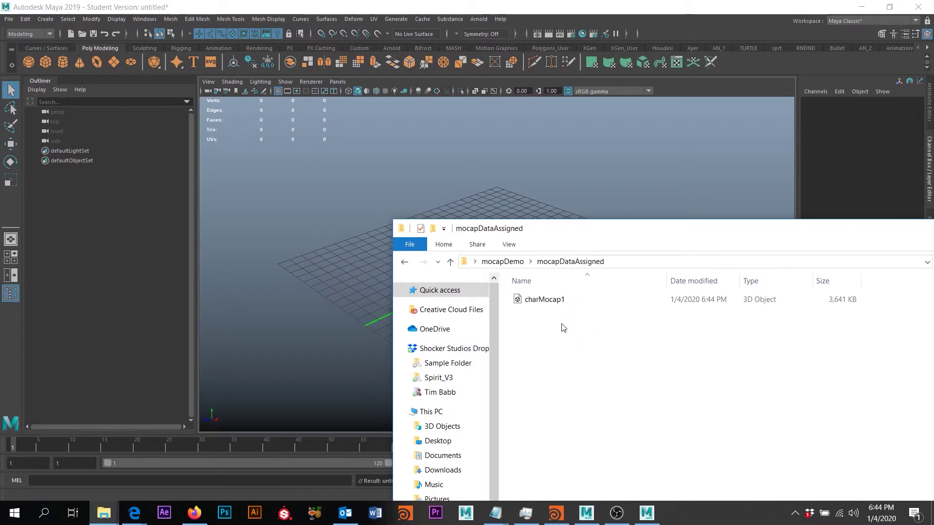
drag(586, 229, 632, 265)
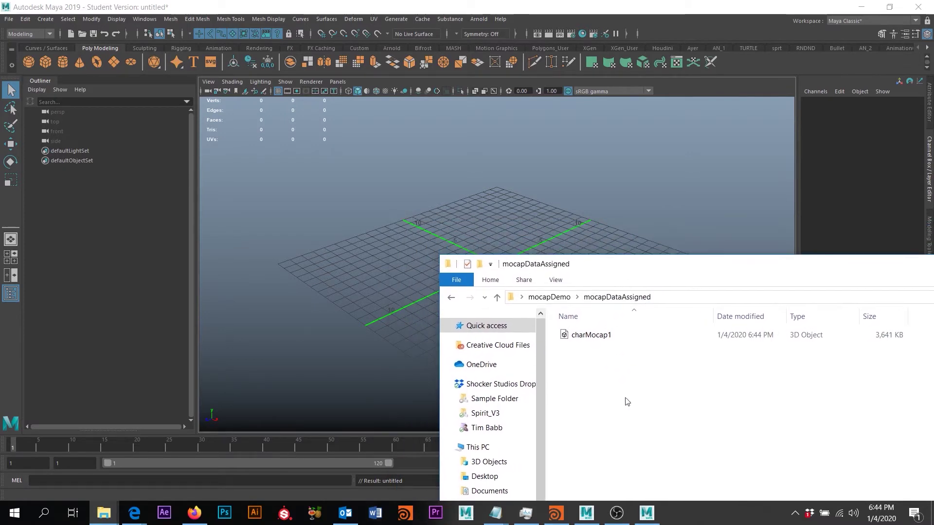
click(594, 336)
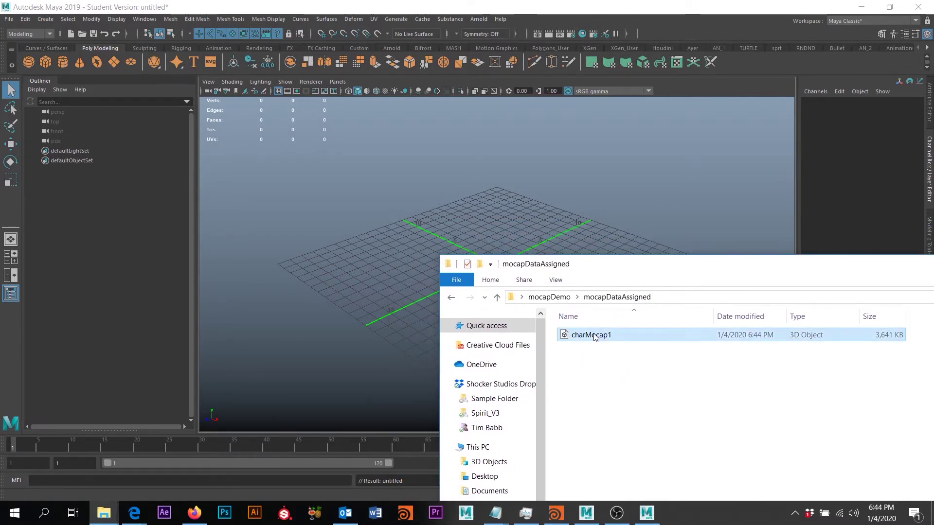
drag(594, 335, 500, 200)
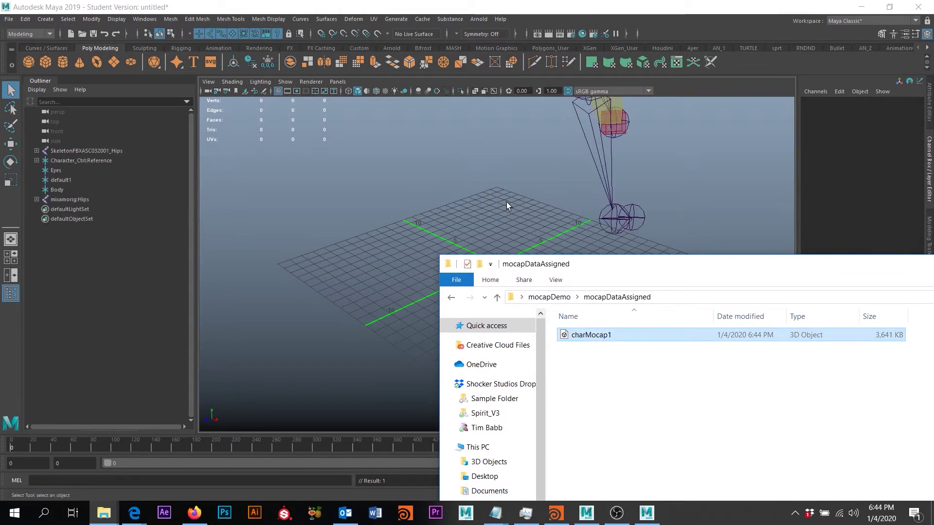
Delete SkeletonFBXASC032001_Hips, Character_Ctrl:Reference, Eyes, default1 and Body from the scene, keeping only the mixamorig:Hips skeleton
scroll(388, 171, down, 10)
alt+middle_drag(372, 178, 292, 235)
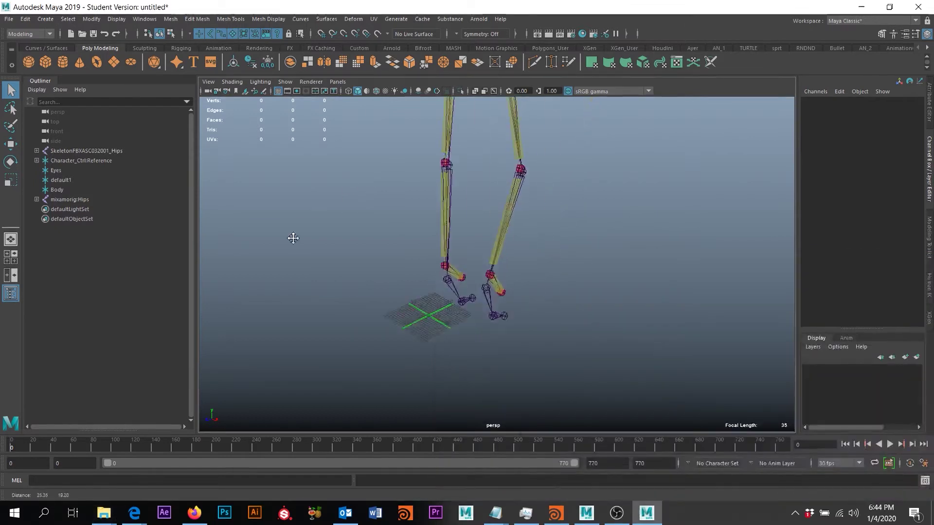
scroll(400, 220, down, 5)
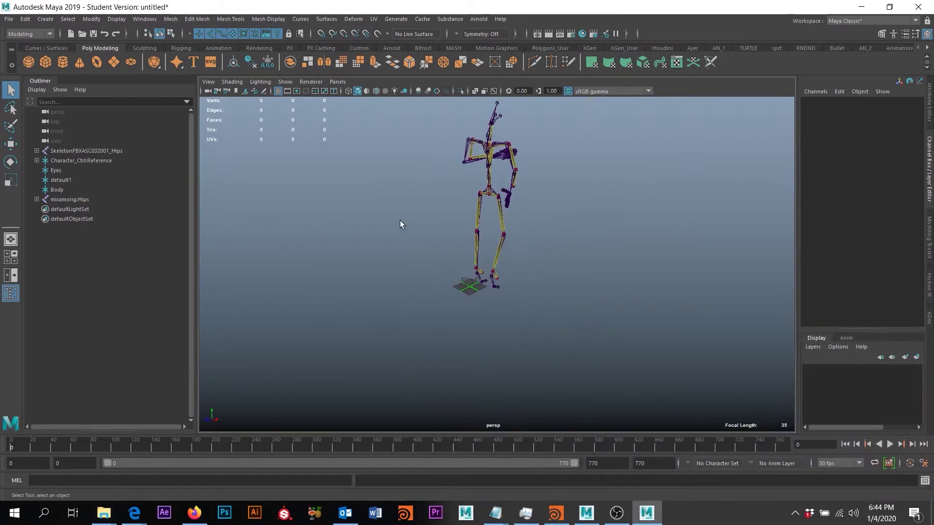
click(74, 151)
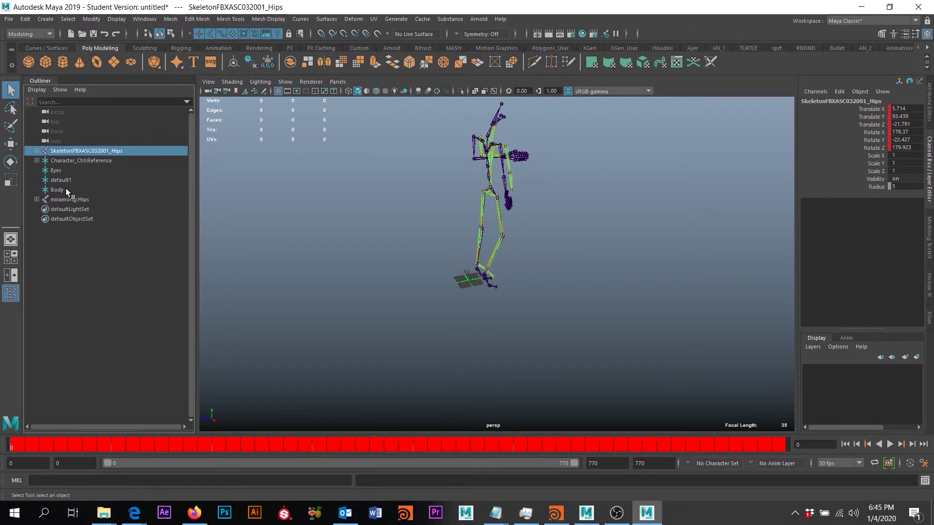
shift+click(57, 190)
key(Delete)
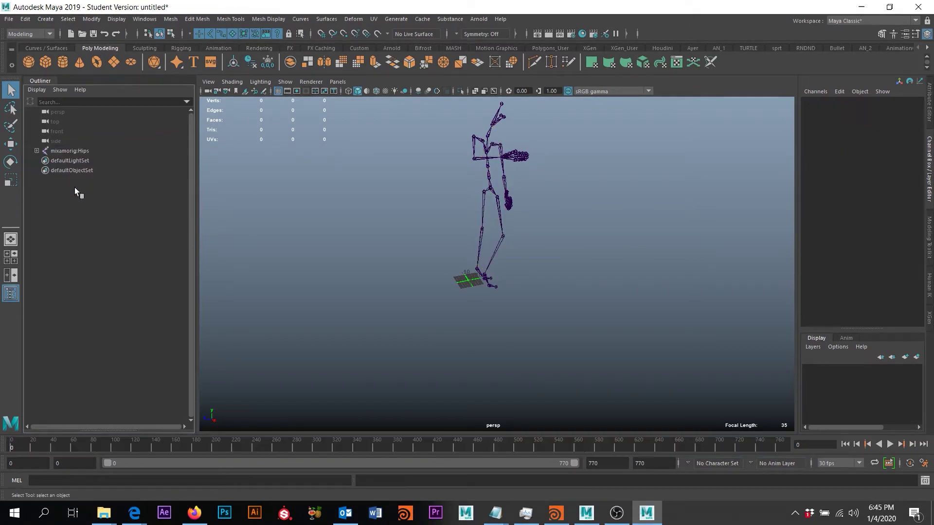
Select the mixamorig:Hips skeleton and open Export Selection for it
alt+drag(537, 207, 467, 206)
alt+middle_drag(471, 206, 468, 235)
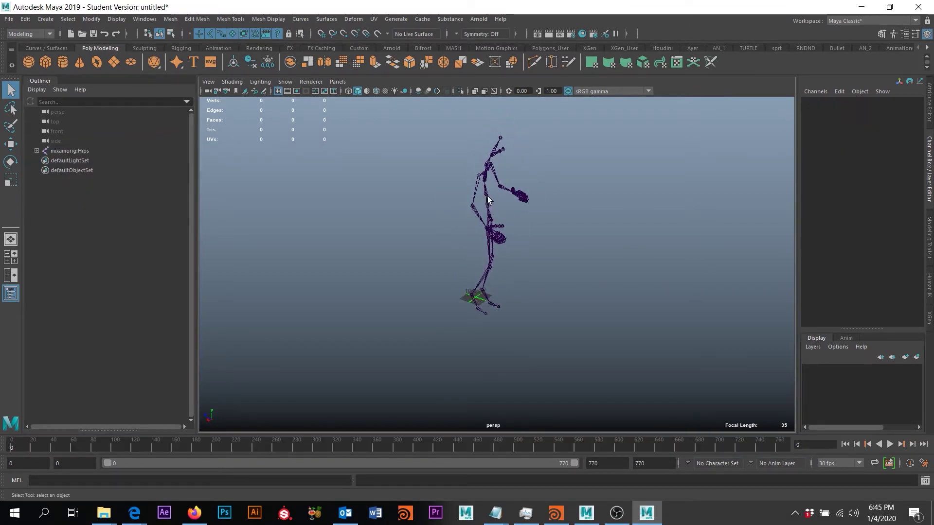
scroll(490, 196, up, 3)
scroll(491, 196, down, 3)
alt+middle_drag(444, 192, 440, 229)
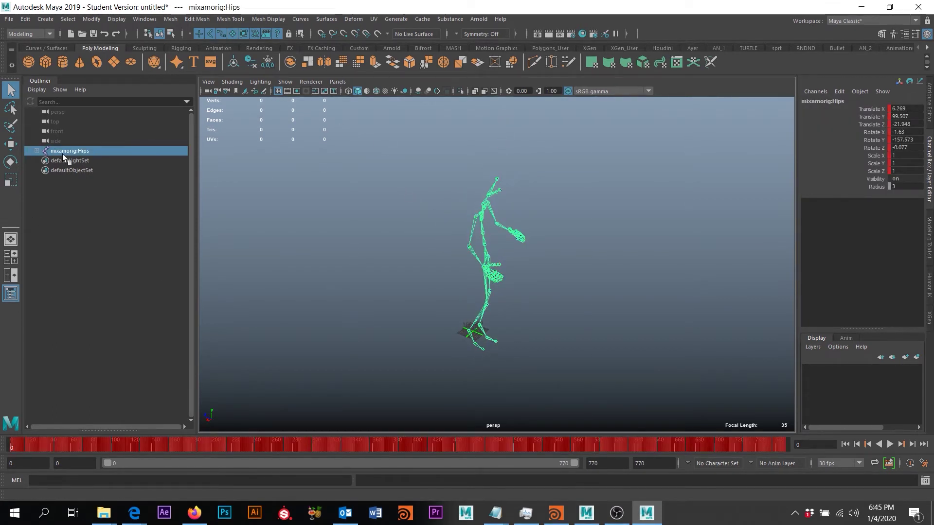
click(8, 19)
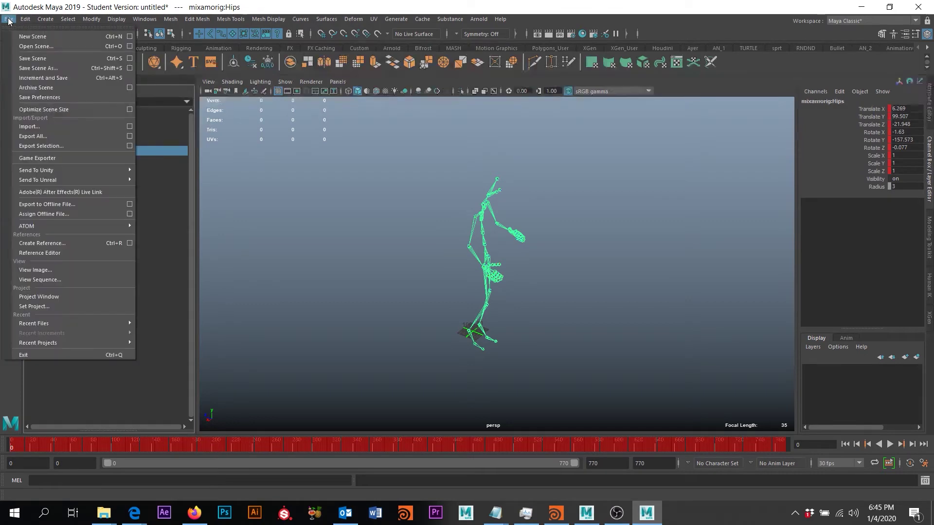
click(54, 147)
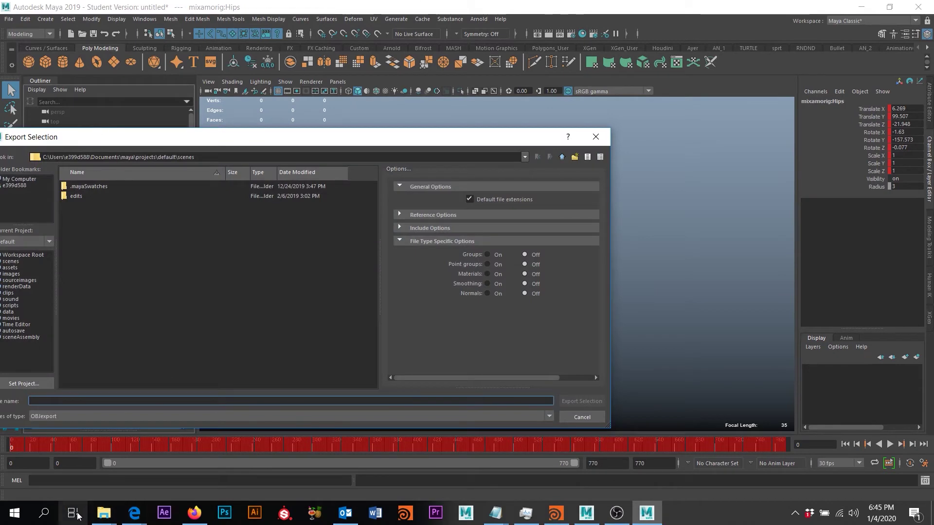
Point the Export Selection dialog to the mocapDataAssigned folder inside mocapDemo, using the folder path copied from File Explorer
click(103, 514)
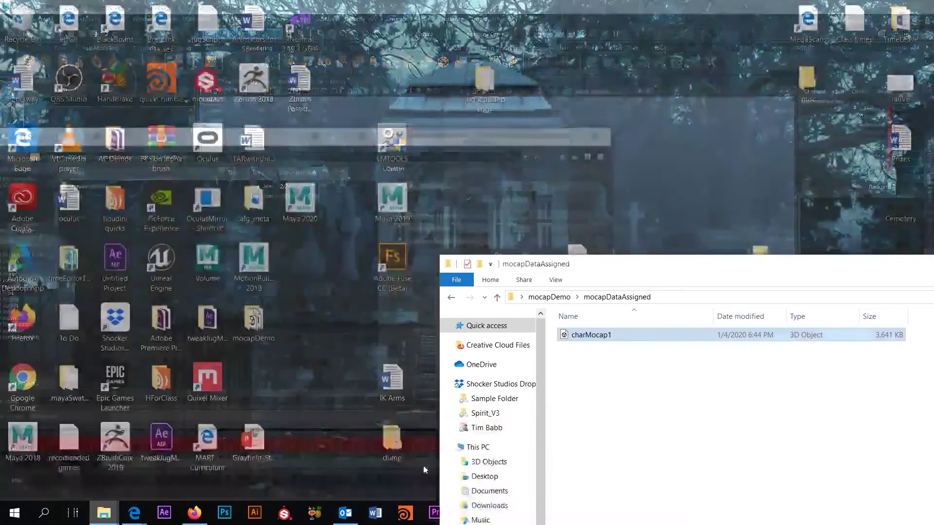
click(428, 468)
click(690, 297)
key(ctrl+c)
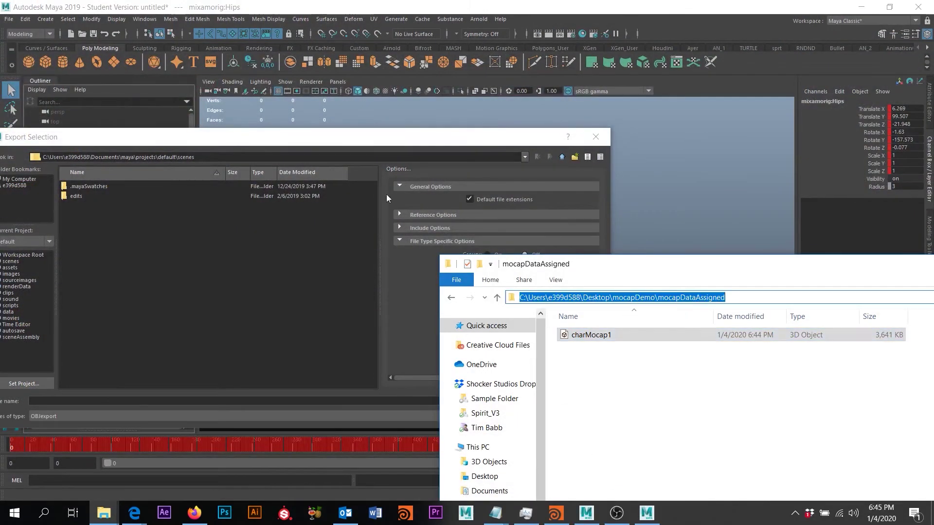
click(217, 162)
key(ctrl+a)
key(ctrl+v)
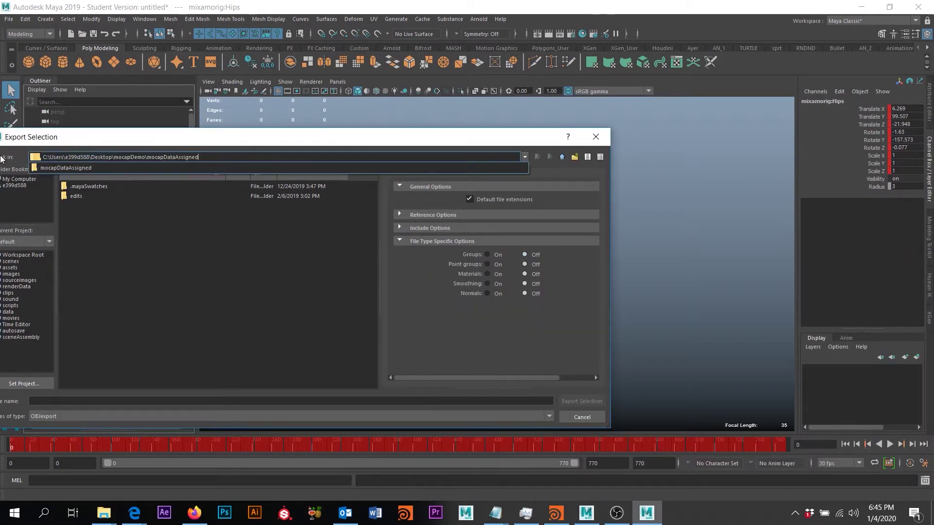
key(Return)
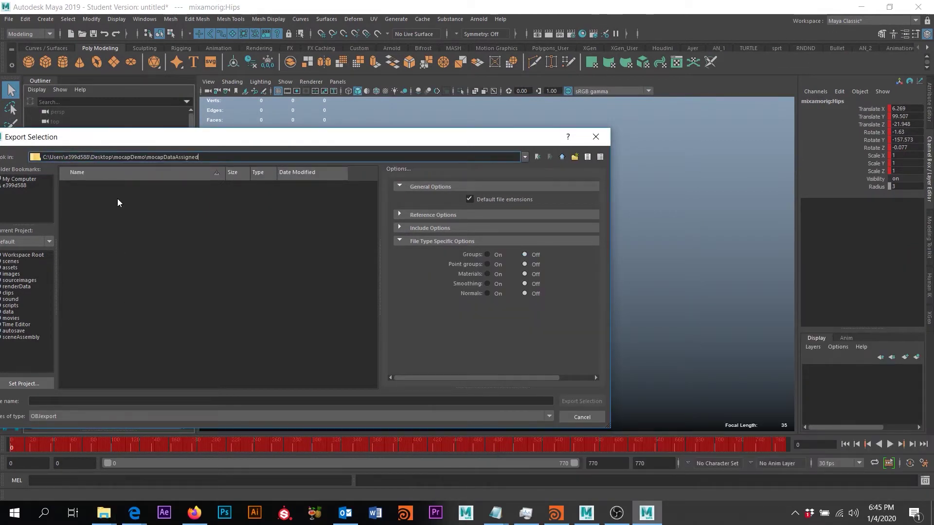
Export the selected skeleton in FBX export format as charMocap1_2.fbx and dismiss the Warnings and Errors window
drag(149, 135, 325, 103)
click(217, 385)
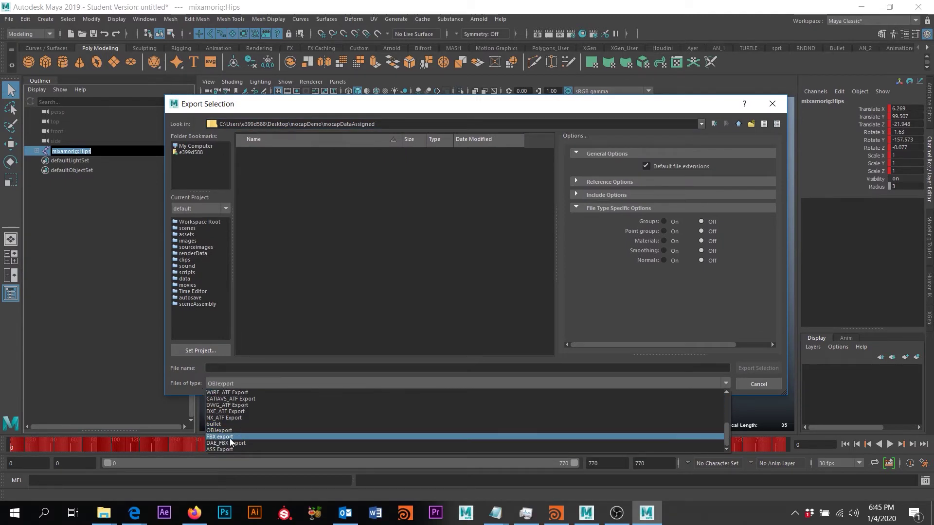
click(229, 439)
click(269, 153)
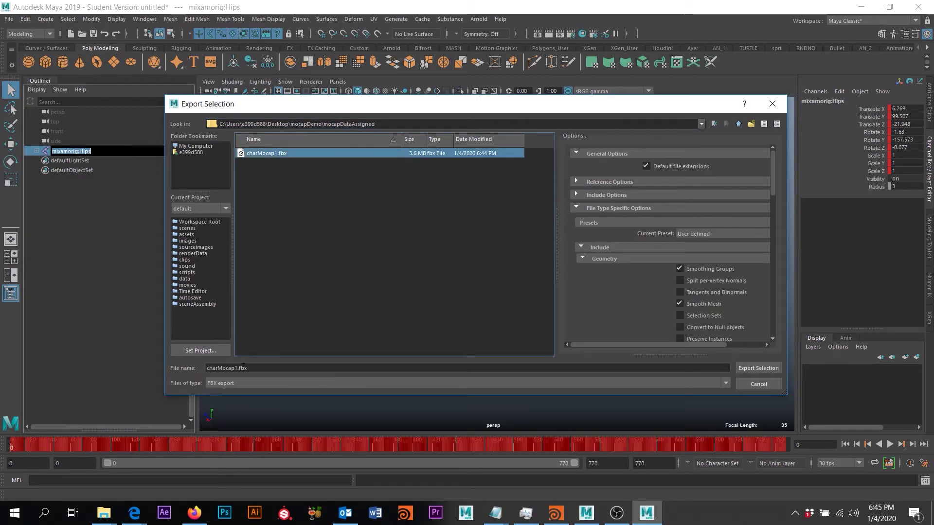
click(236, 369)
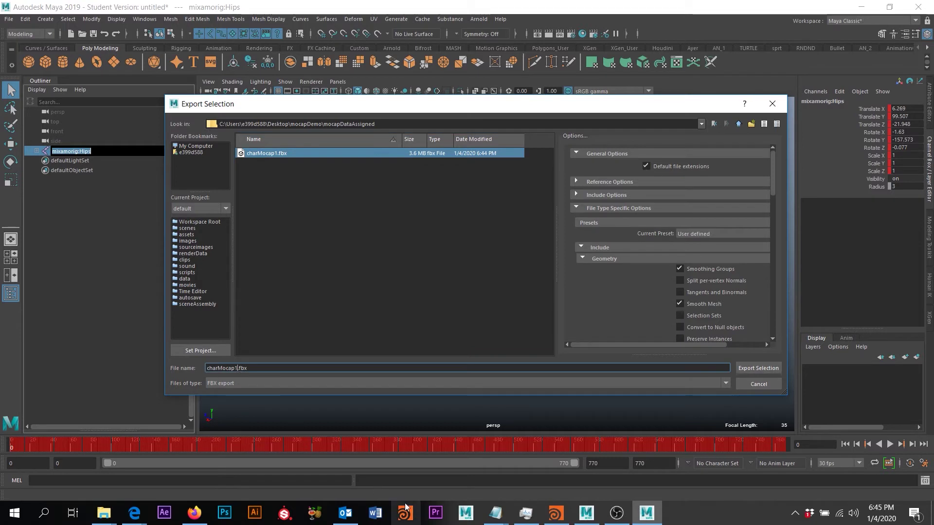
text(_2)
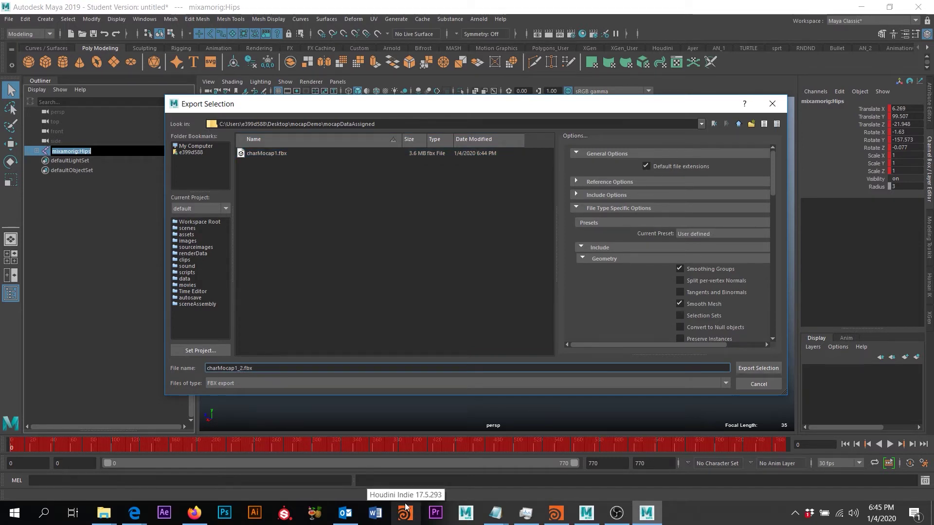
key(Return)
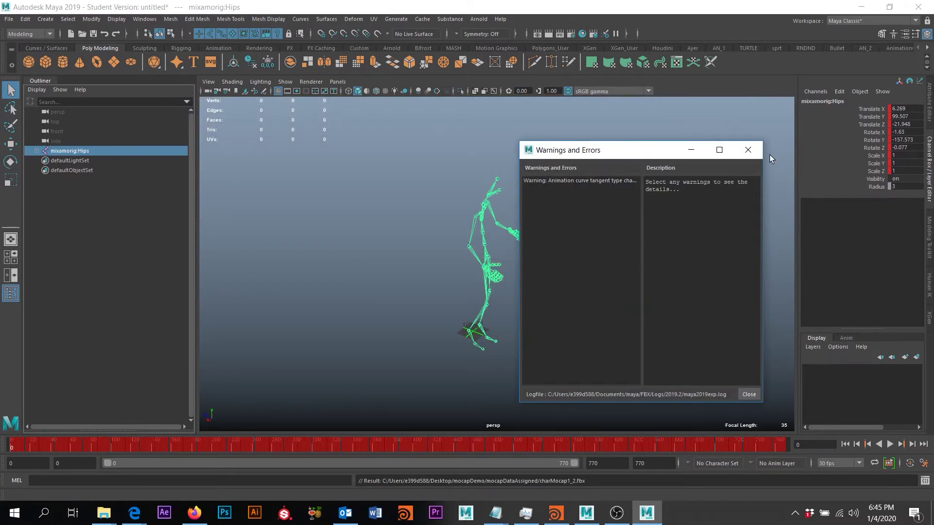
click(747, 149)
Start a new empty Maya scene without saving the current untitled one
click(9, 19)
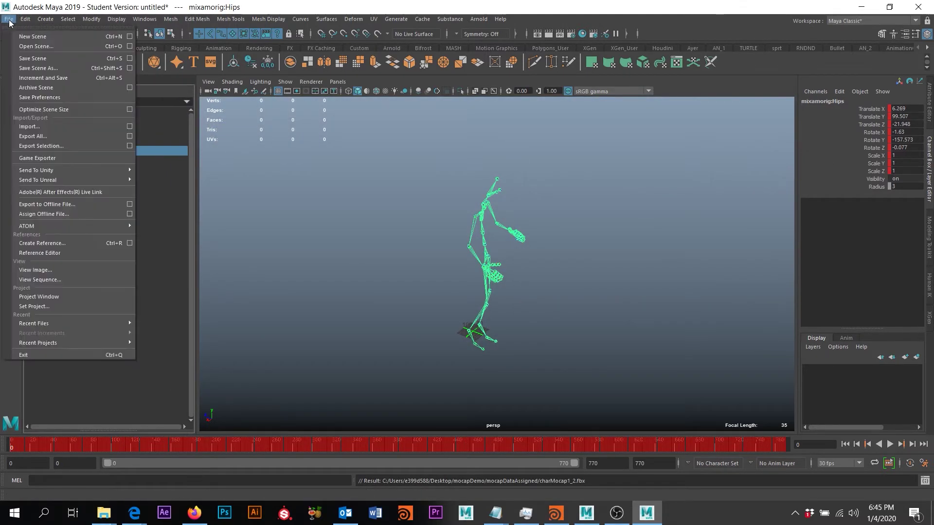
click(33, 37)
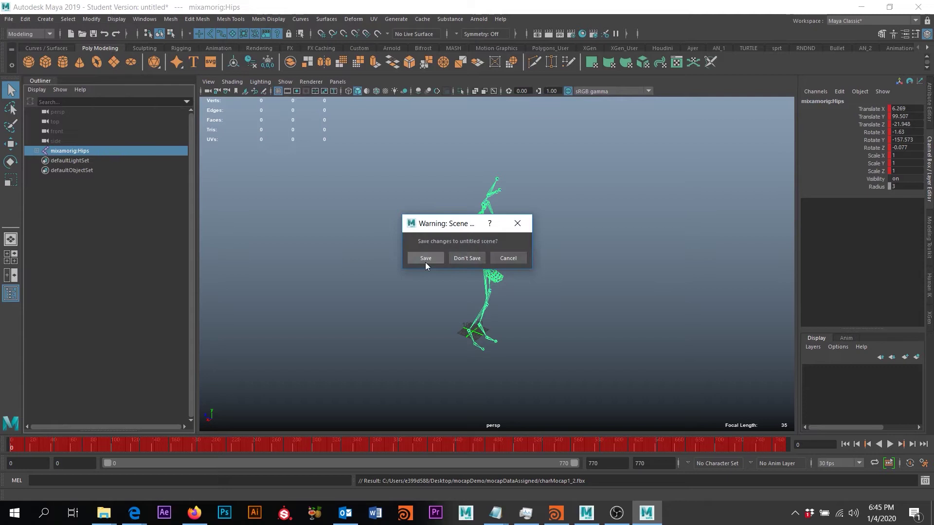
click(465, 262)
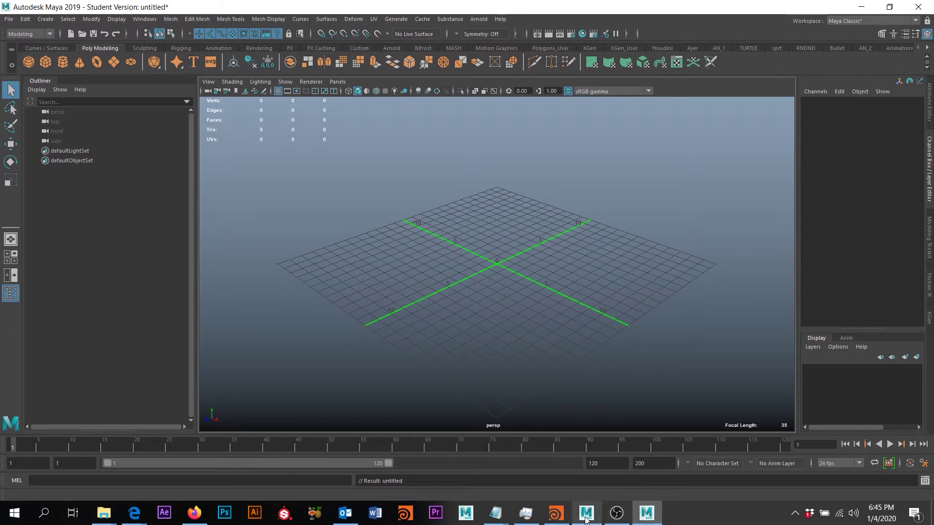
Switch to MotionBuilder and replace the delnoTestv2 scene with a new empty scene, discarding the changes
mouse_move(586, 518)
click(583, 467)
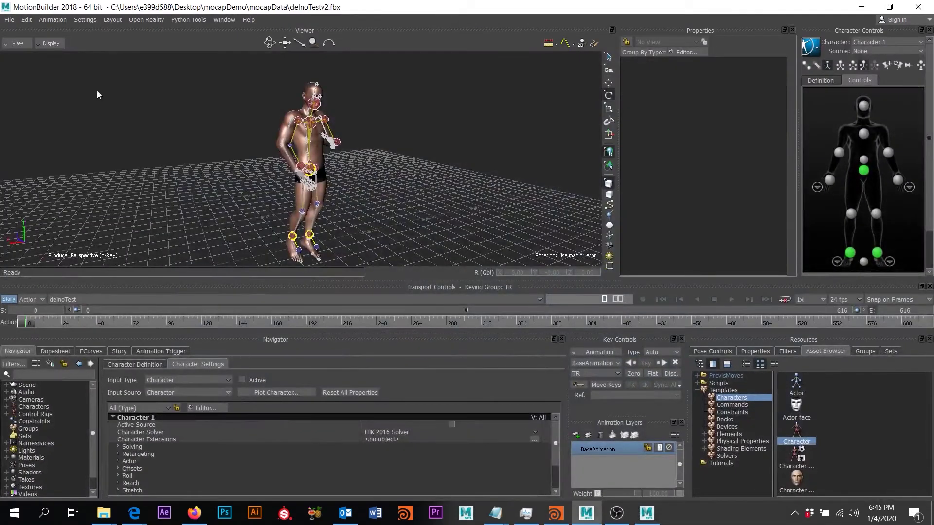
click(10, 20)
click(18, 30)
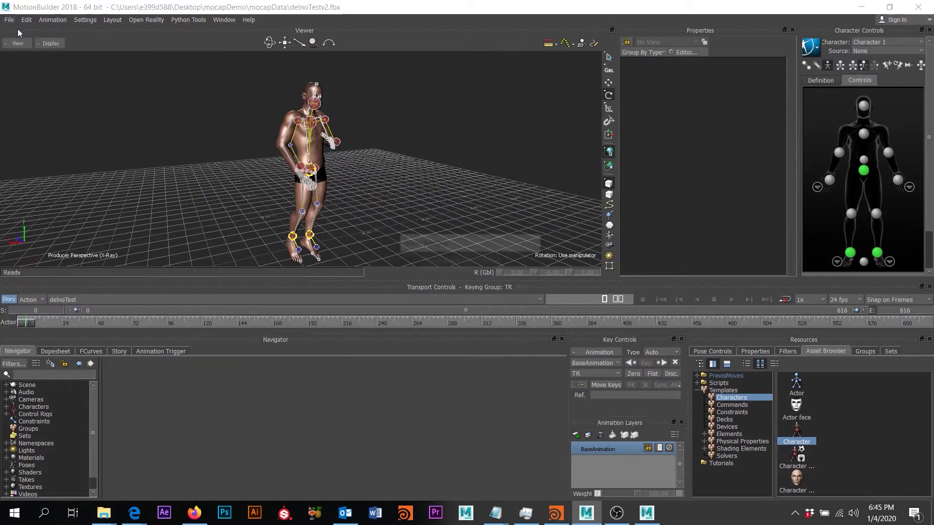
click(470, 289)
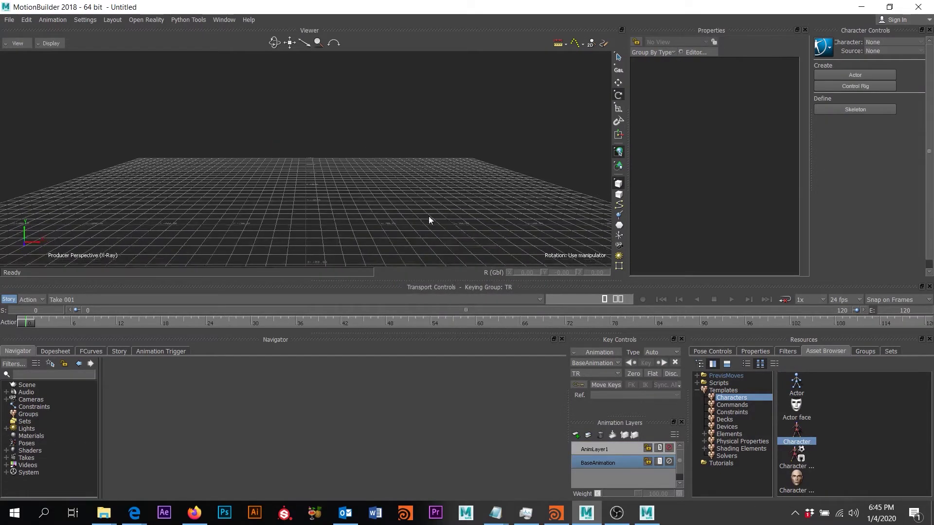
Open the mocapData folder inside mocapDemo in File Explorer and place its window clear of the MotionBuilder viewer
click(100, 515)
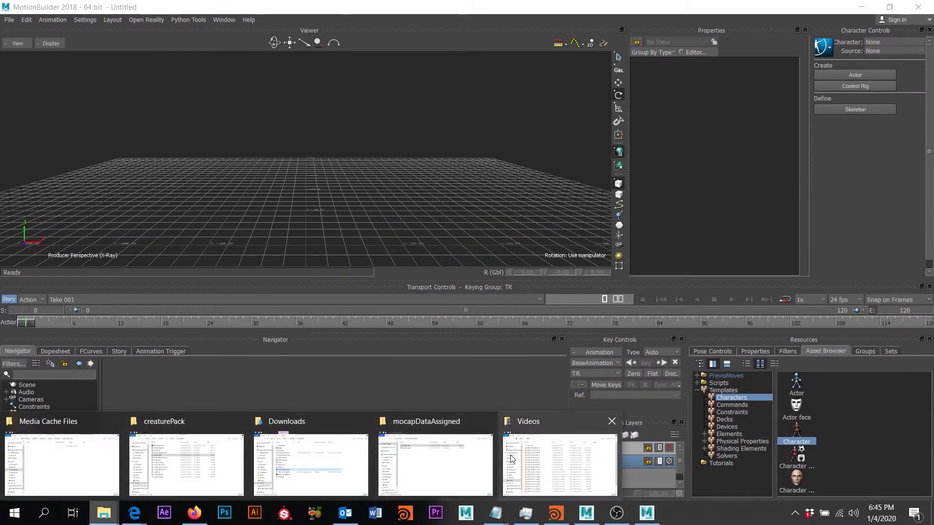
click(444, 467)
drag(661, 260, 545, 224)
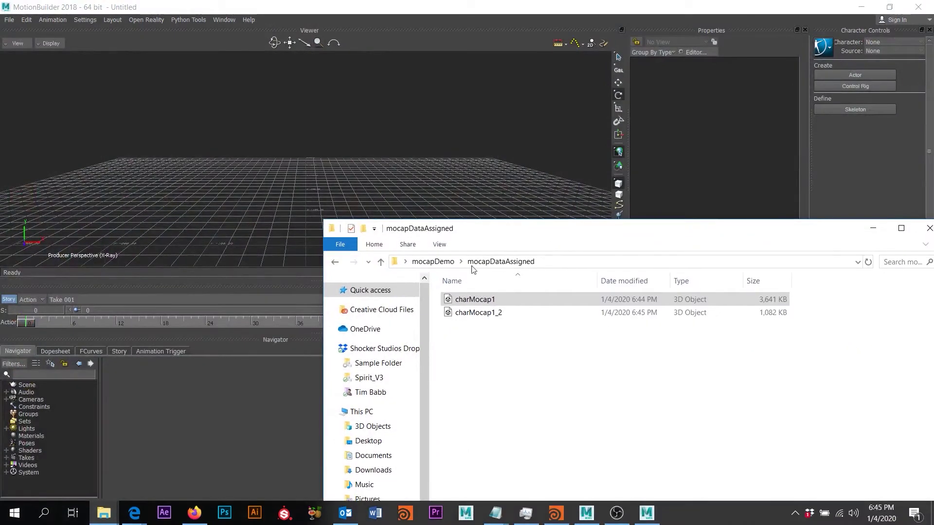
click(444, 263)
double_click(487, 312)
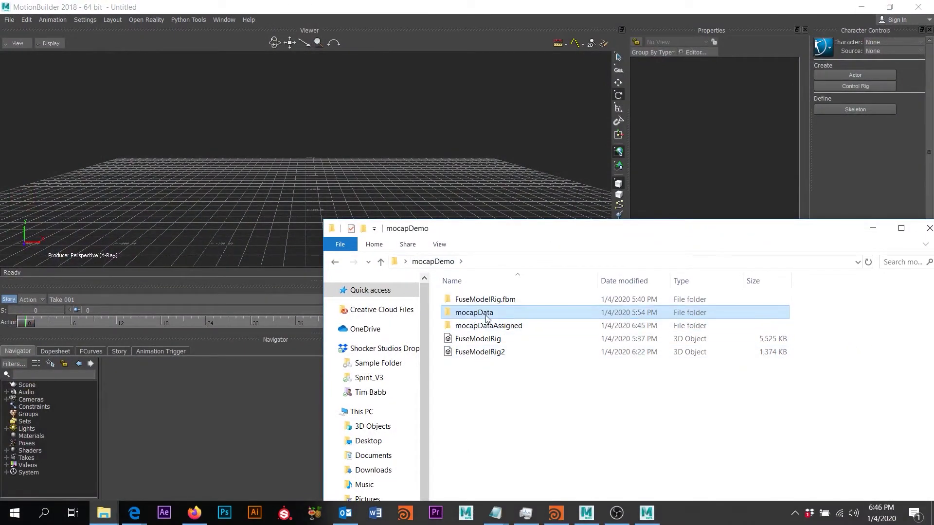
drag(545, 230, 665, 244)
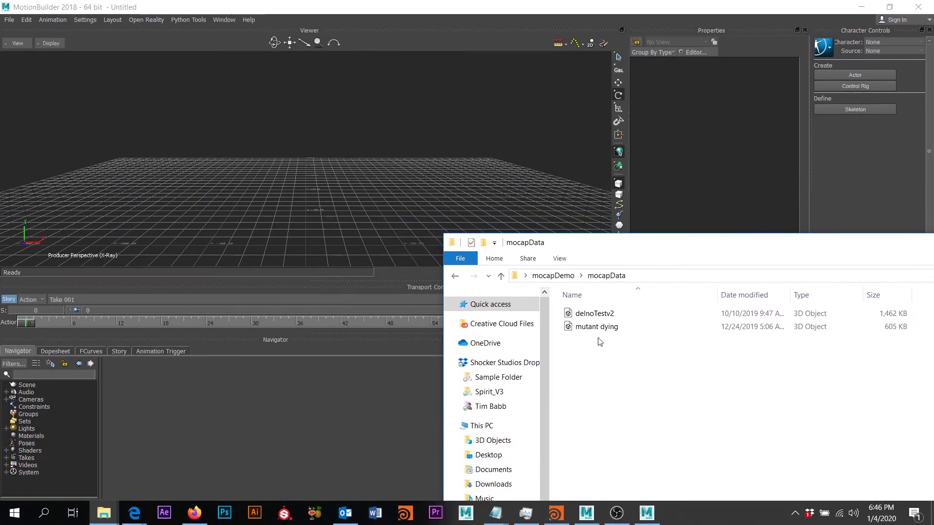
Merge the mutant dying FBX file into the empty MotionBuilder scene with all takes
click(620, 326)
key(ctrl+a)
click(620, 325)
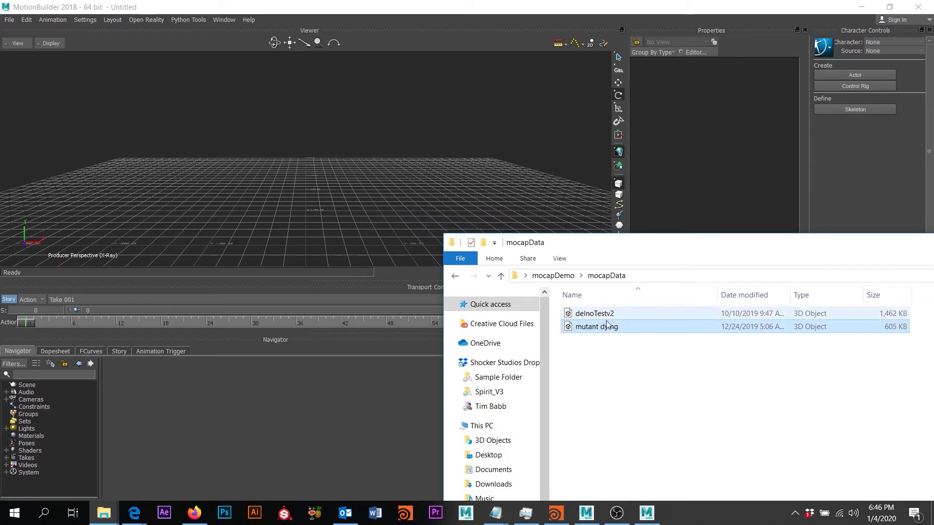
drag(337, 156, 337, 162)
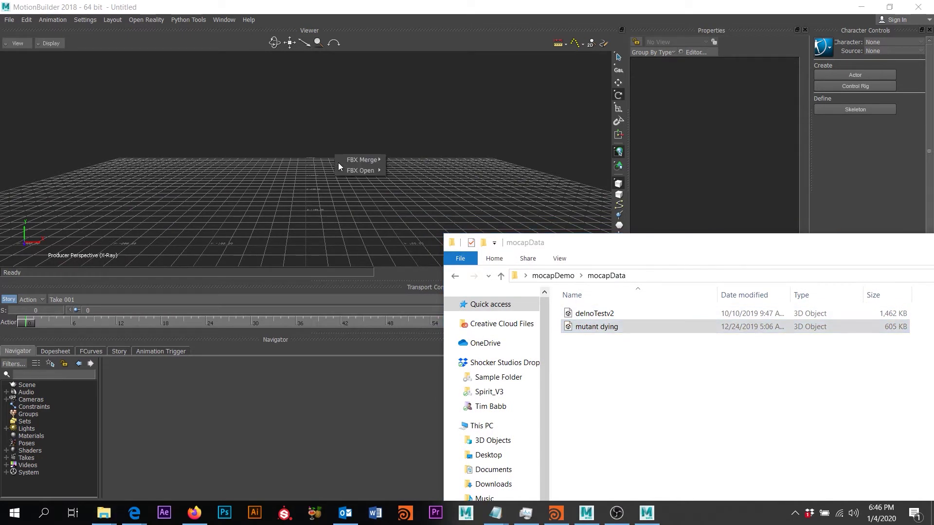
mouse_move(367, 161)
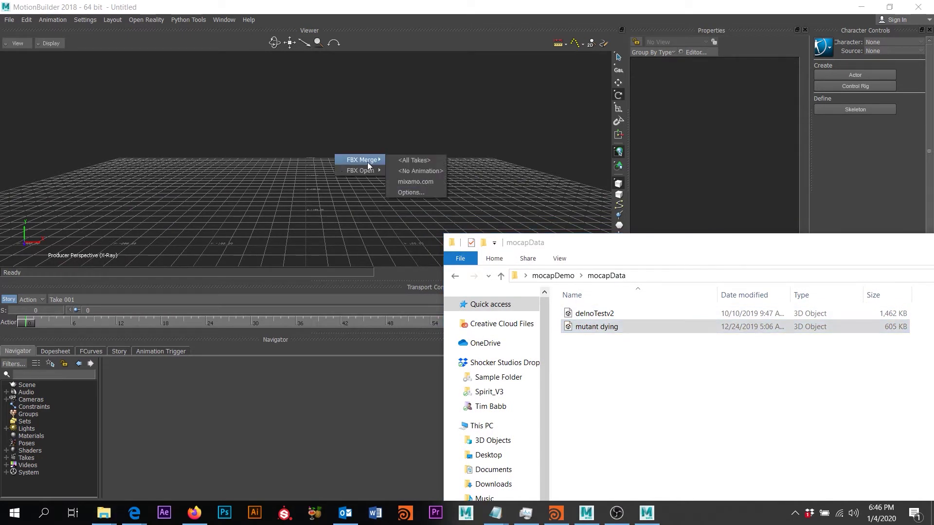
click(419, 160)
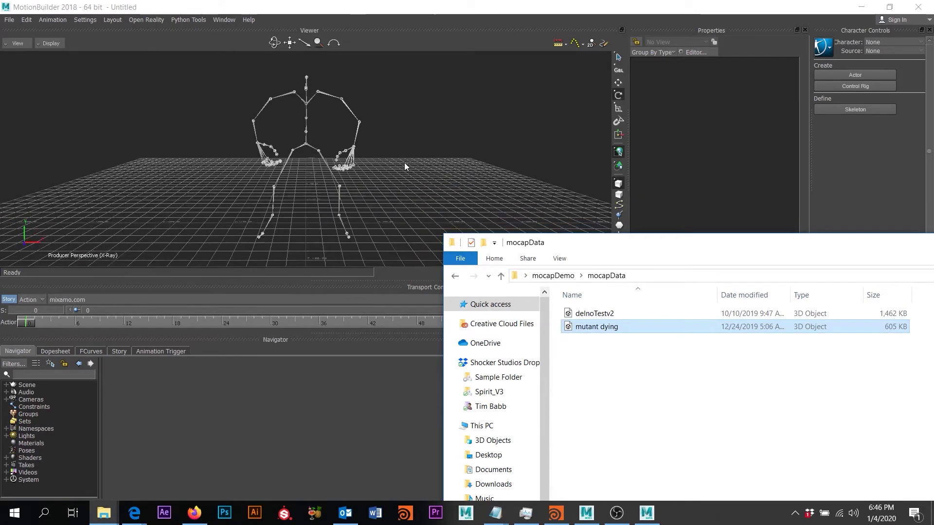
click(404, 164)
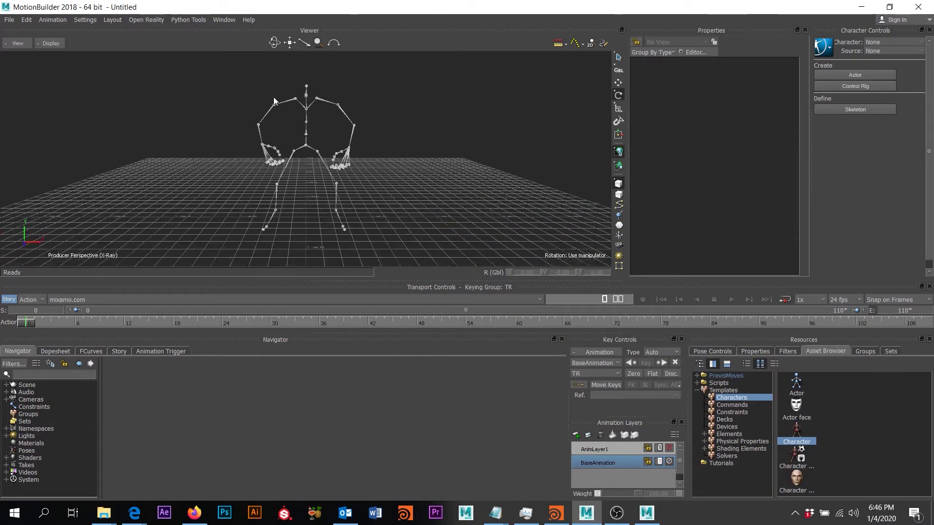
Select the whole mutant dying skeleton, show only its rotation properties, and set local rotation X, Y and Z to 0
key(ctrl+a)
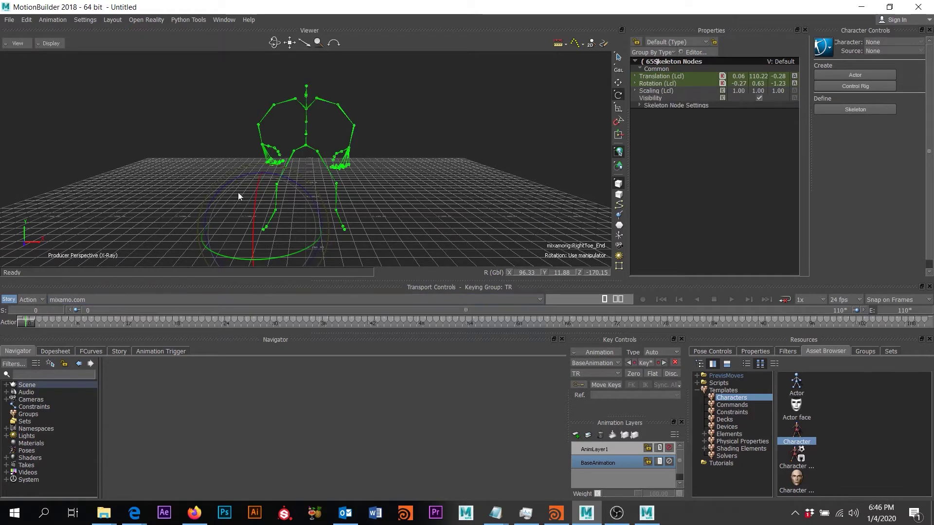
click(665, 41)
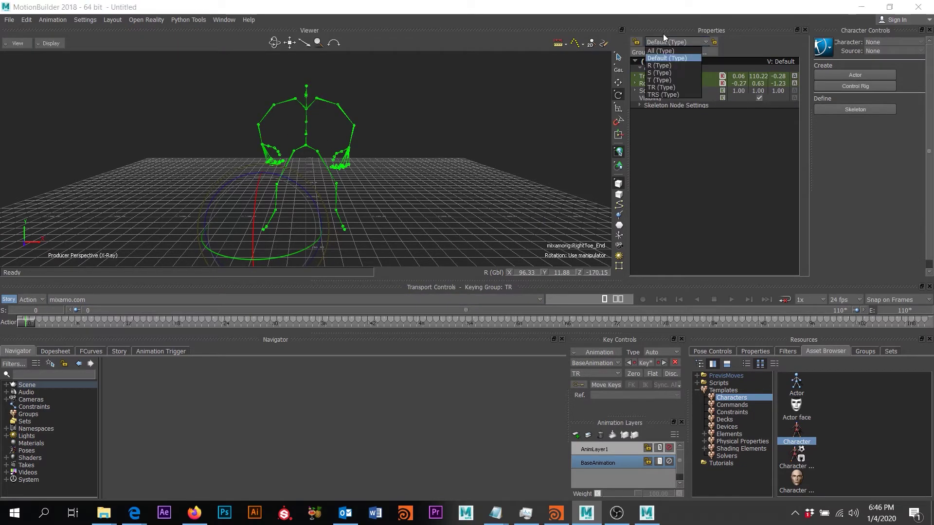
click(660, 65)
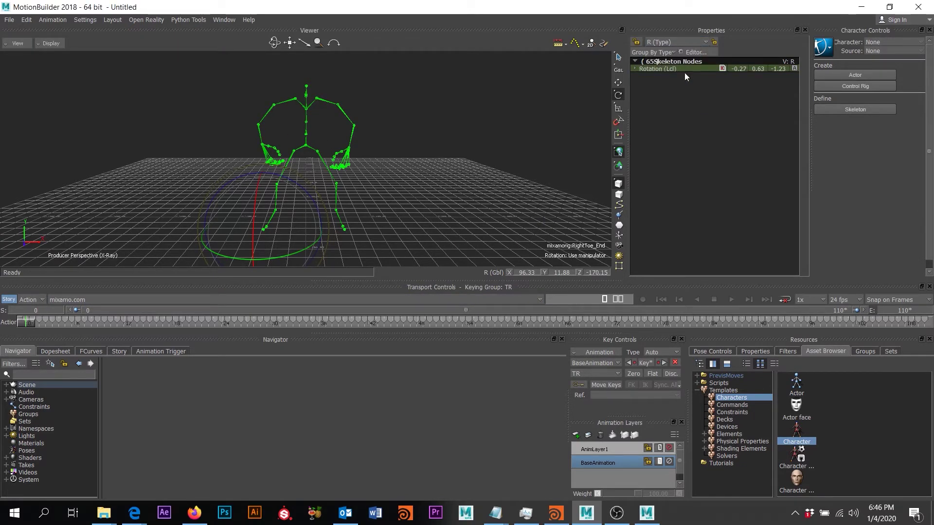
double_click(740, 68)
text(0)
key(Tab)
text(0)
key(Tab)
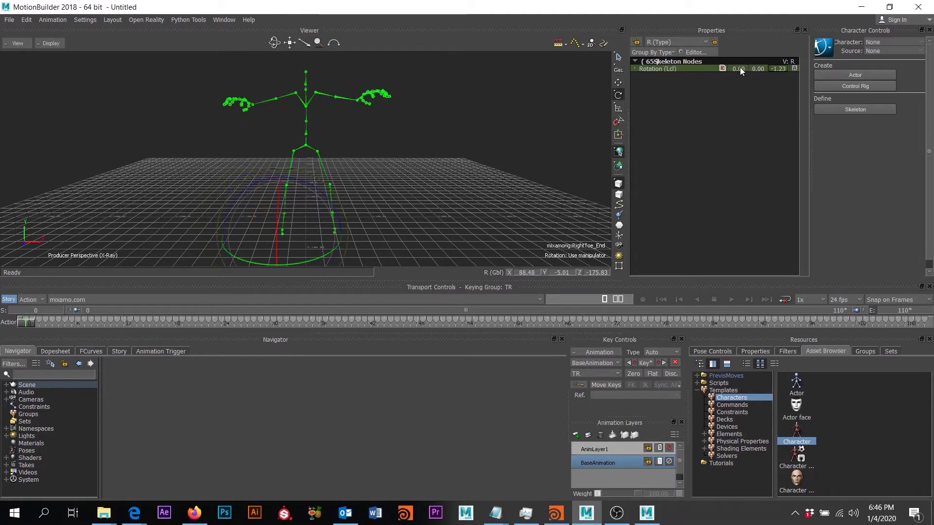
text(0)
key(Return)
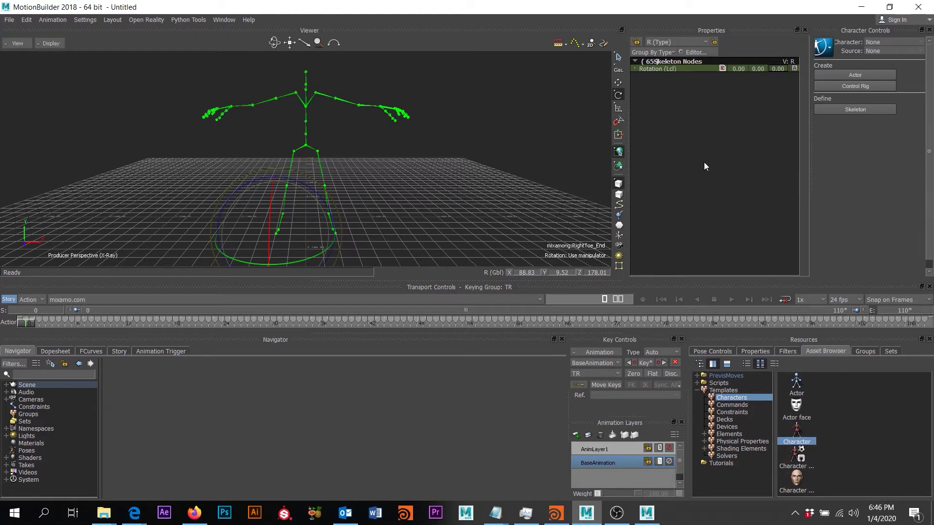
Deselect the skeleton and characterize it by applying the Character template to its hips joint
click(480, 100)
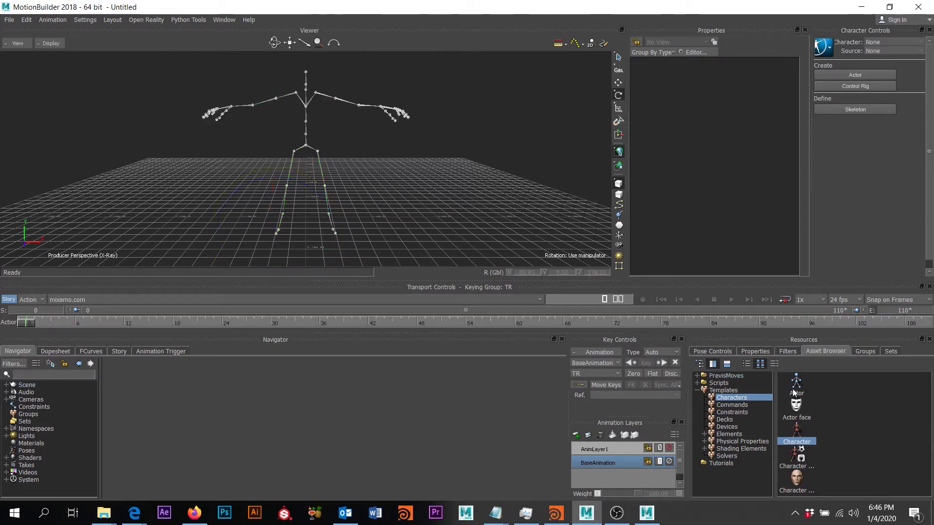
mouse_move(798, 427)
mouse_down()
mouse_move(665, 329)
mouse_move(792, 420)
mouse_up()
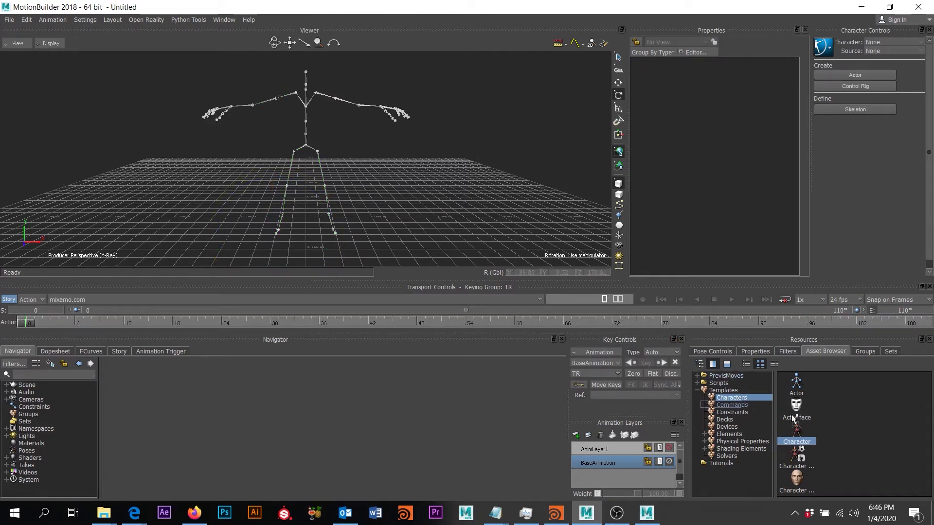
drag(481, 101, 544, 189)
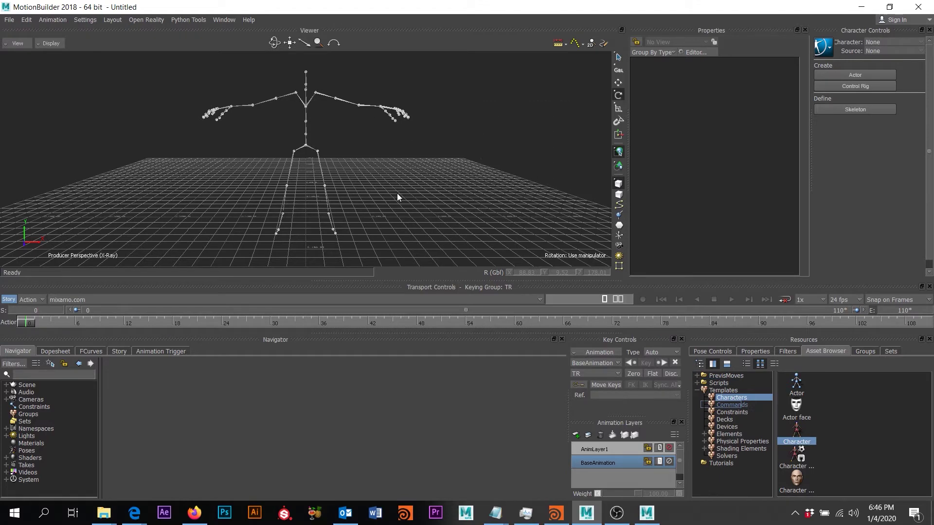
drag(797, 437, 367, 152)
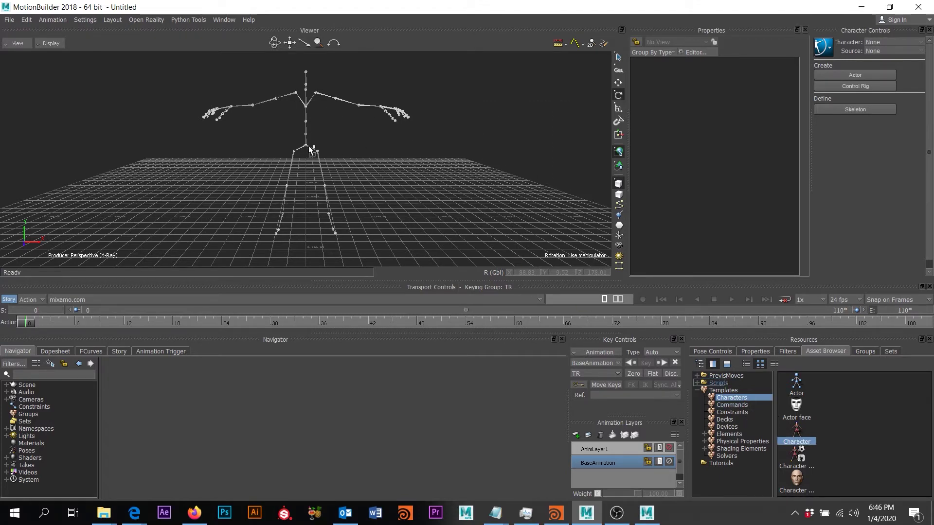
drag(309, 146, 308, 146)
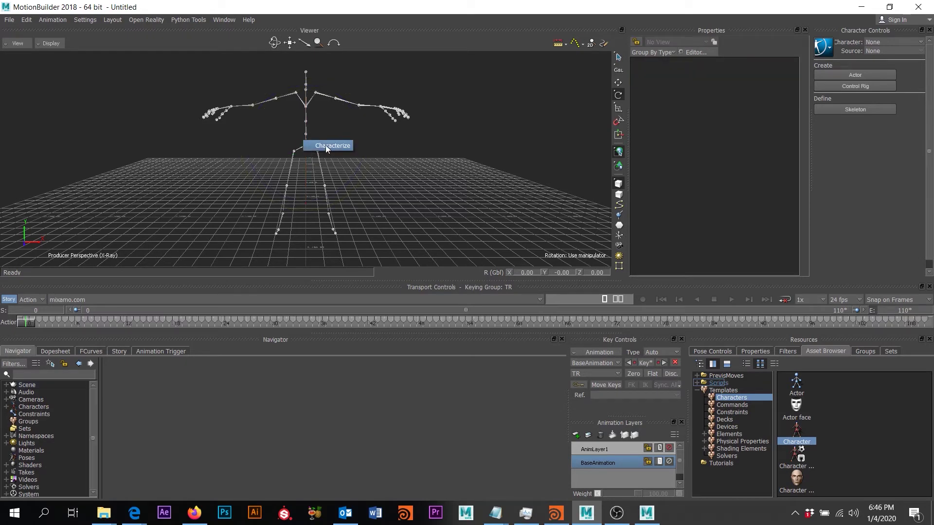
click(325, 145)
click(428, 287)
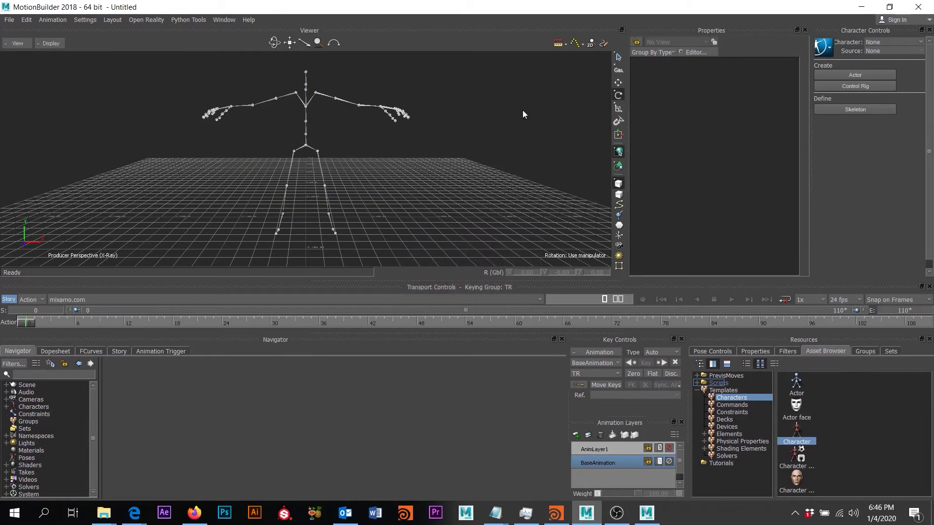
Make Character the active character and bake its mutant dying animation to a new control rig at 30 FPS
alt+middle_drag(349, 180, 328, 180)
alt+right_drag(328, 180, 350, 183)
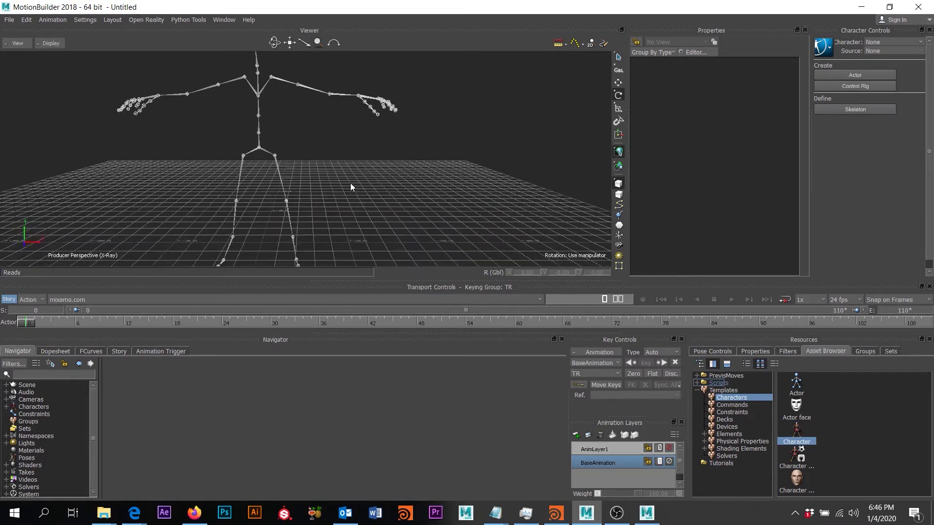
alt+middle_drag(351, 183, 390, 203)
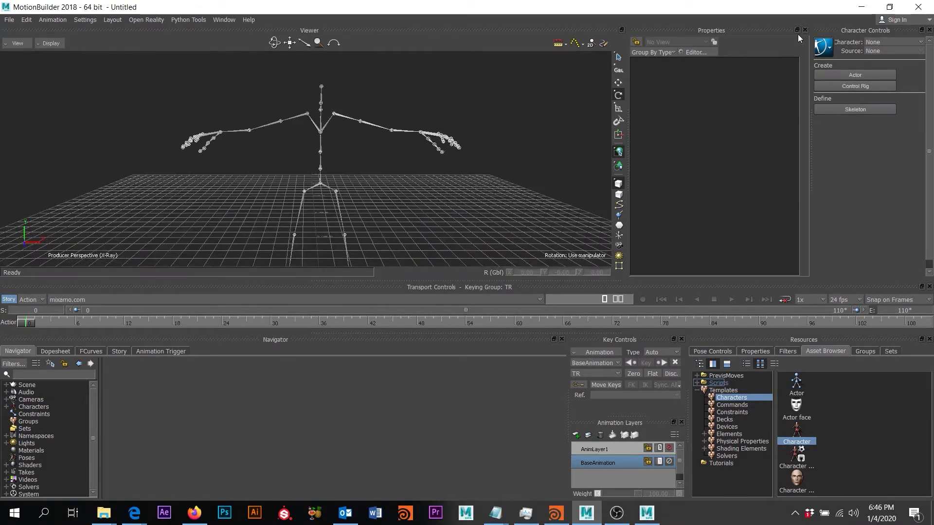
click(886, 40)
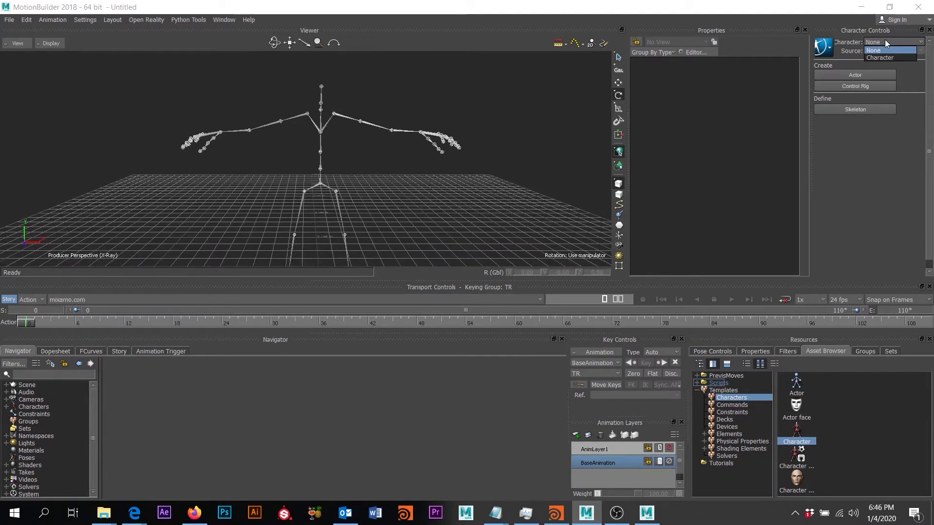
click(890, 57)
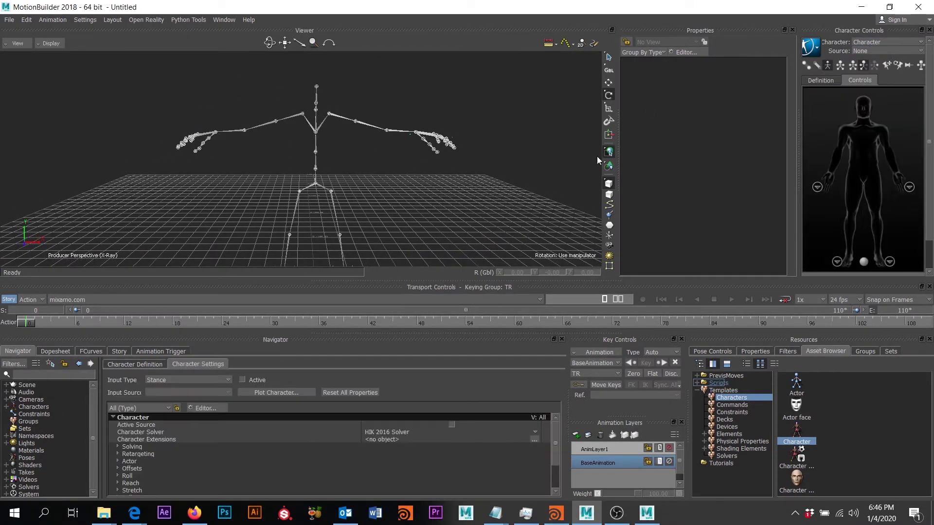
click(809, 50)
mouse_move(833, 108)
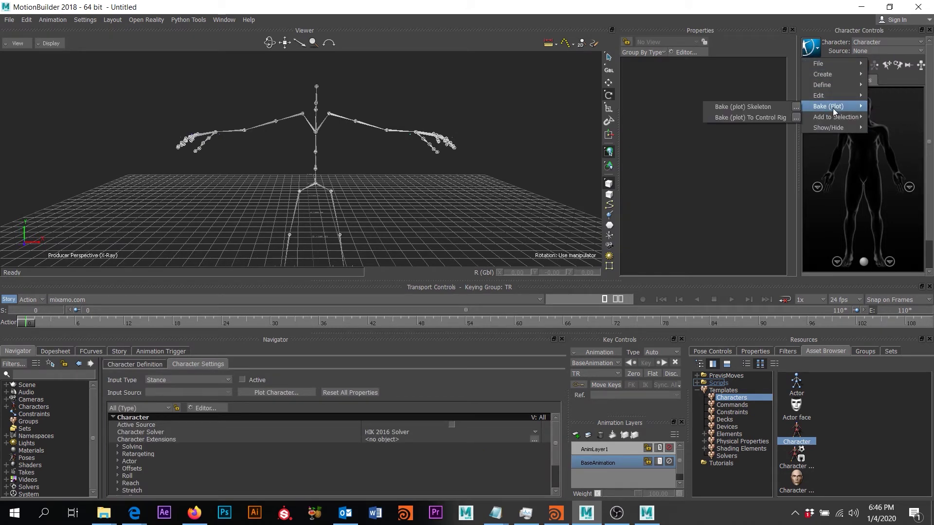
click(795, 118)
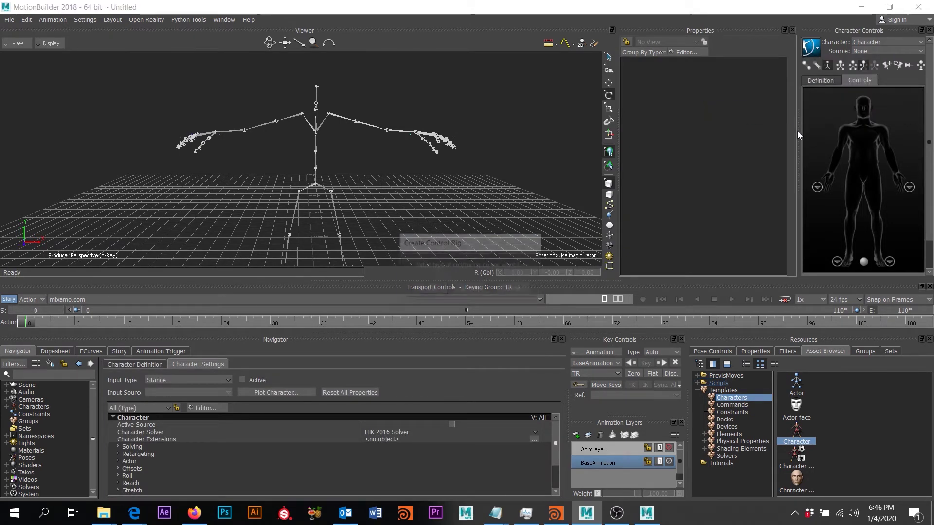
click(438, 289)
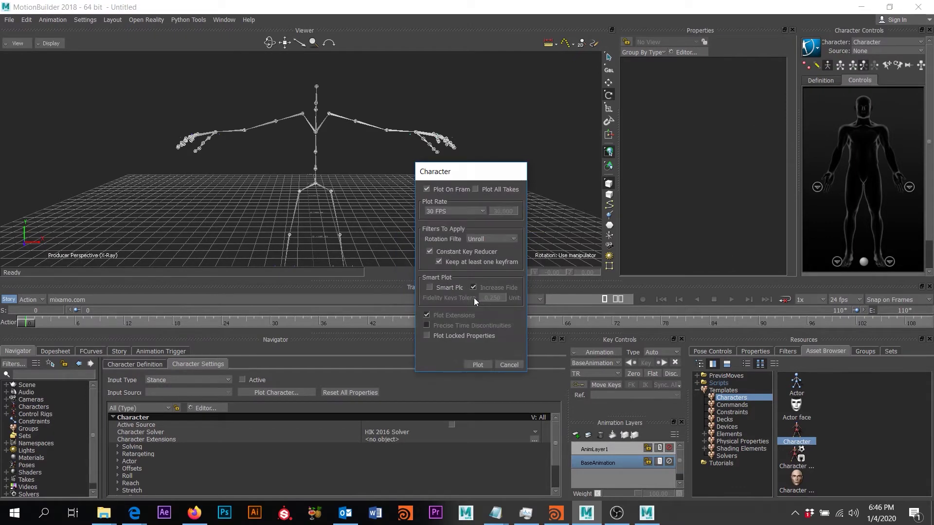
click(486, 365)
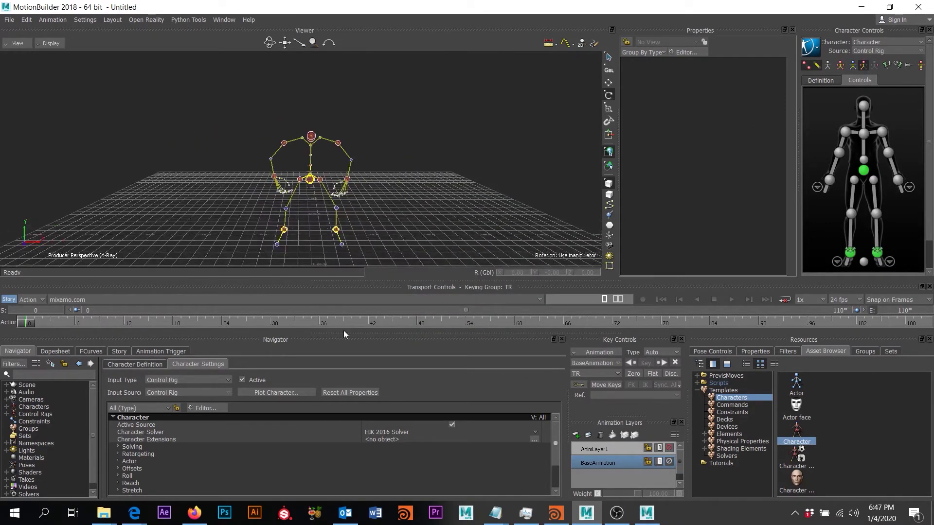
Merge FuseModelRig2 from the mocapDemo folder into the scene with no animation, and put the File Explorer window away
mouse_move(104, 514)
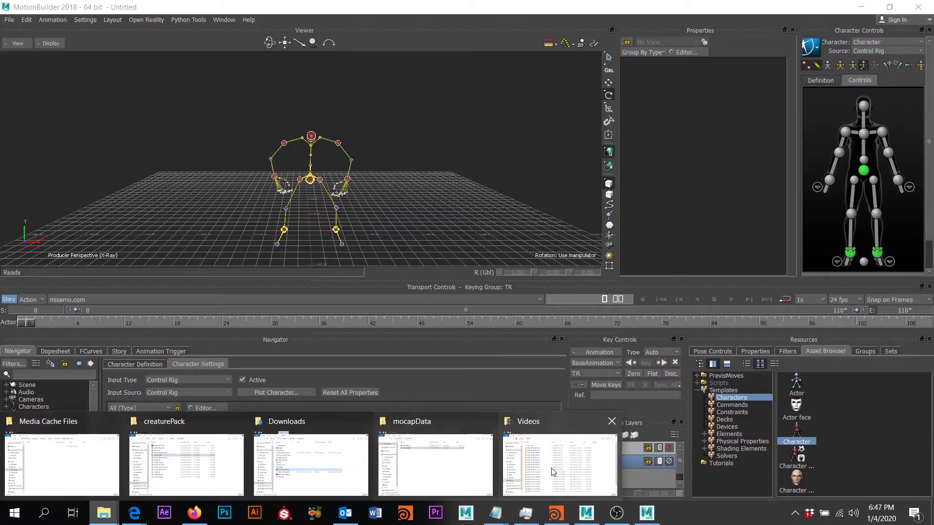
click(438, 470)
click(552, 275)
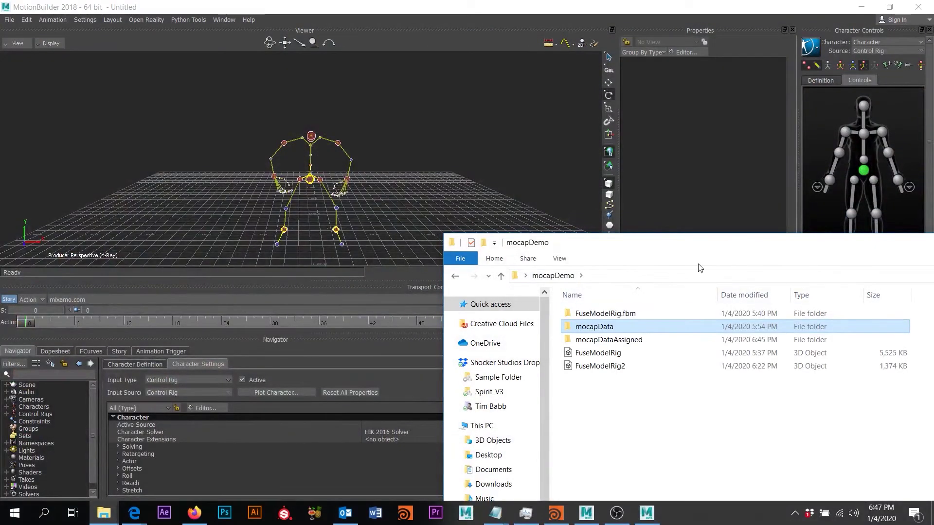
click(607, 367)
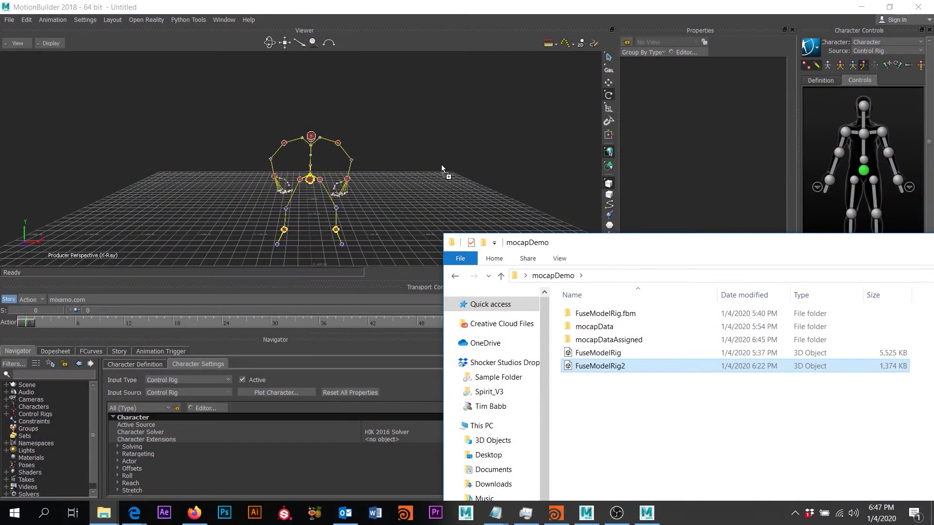
drag(442, 165, 430, 164)
mouse_move(451, 160)
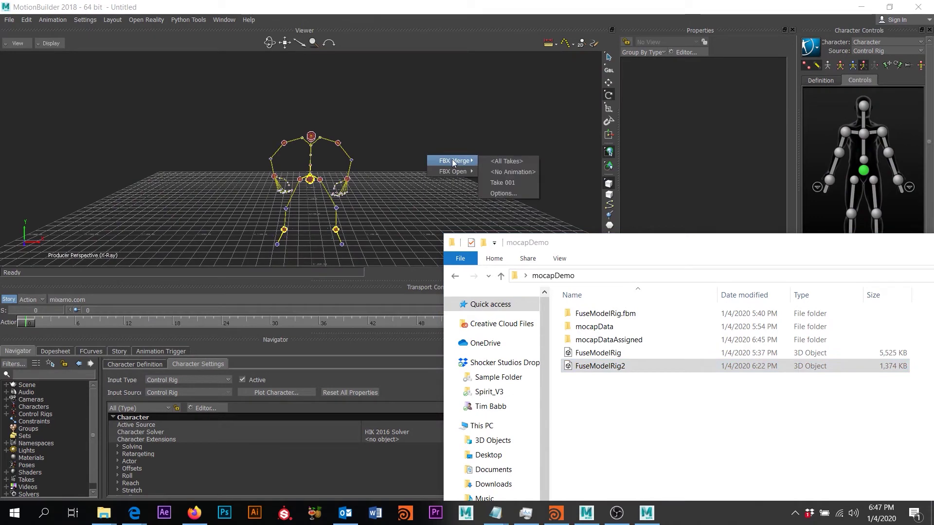
click(514, 173)
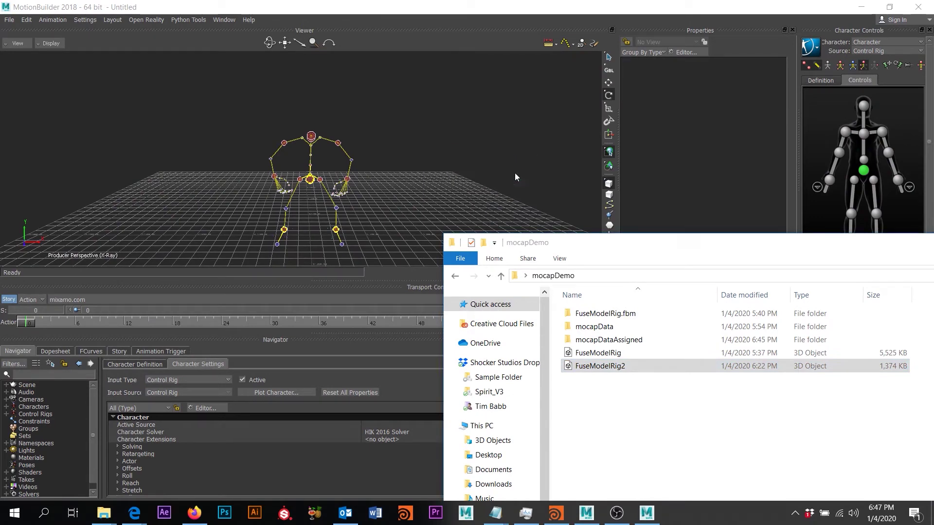
drag(697, 248, 714, 263)
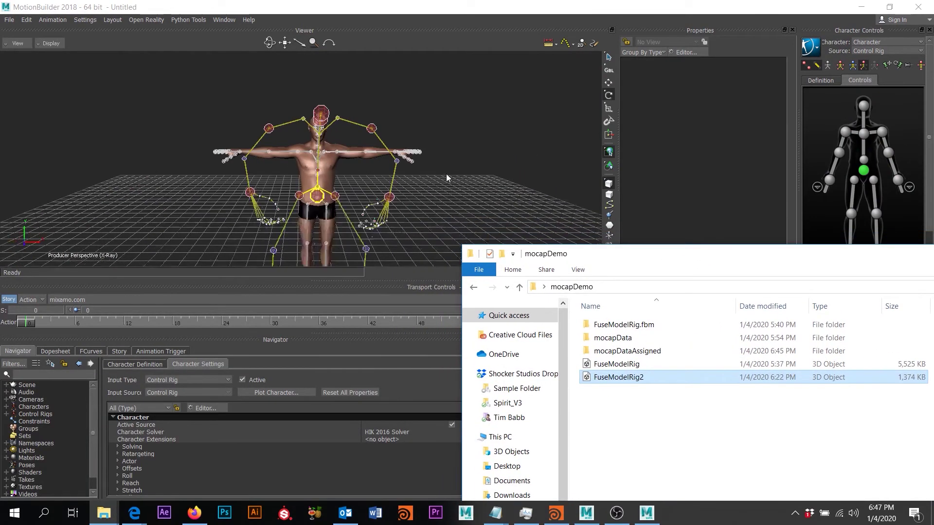
drag(846, 255, 557, 305)
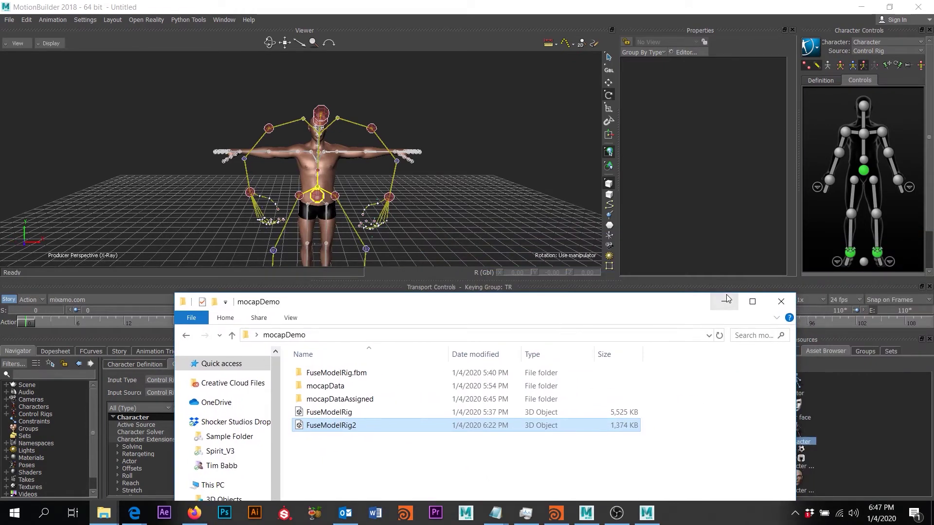
click(724, 299)
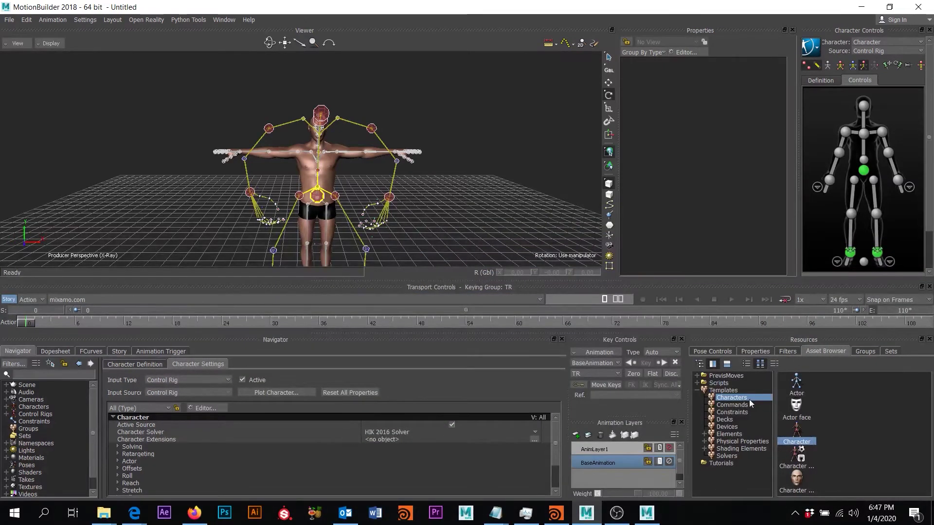
Characterize the Fuse model's skeleton as a biped by applying the Character template to its hips joint
scroll(413, 211, up, 4)
alt+middle_drag(413, 220, 389, 171)
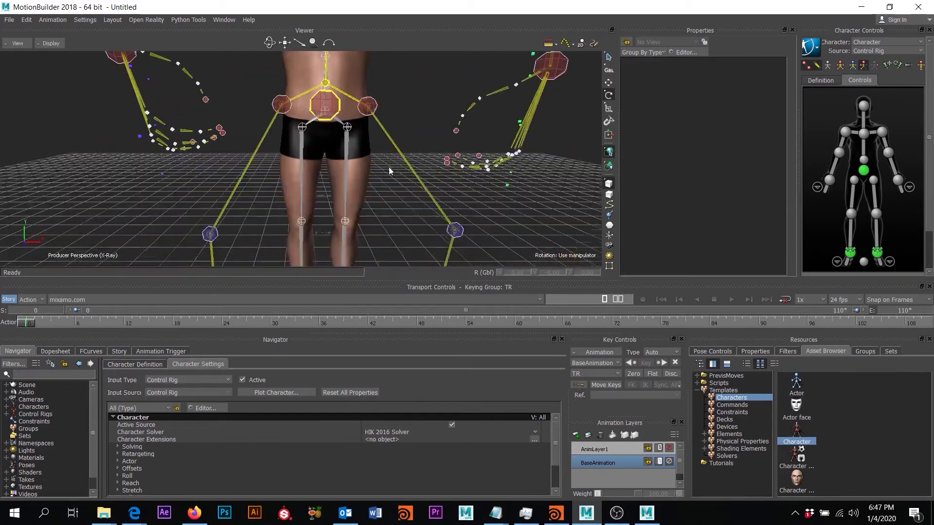
scroll(389, 171, up, 2)
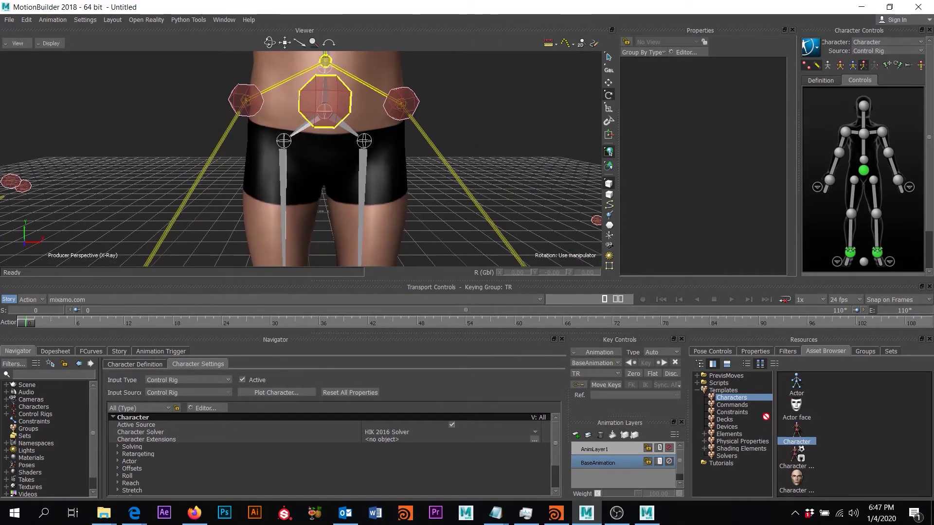
click(352, 132)
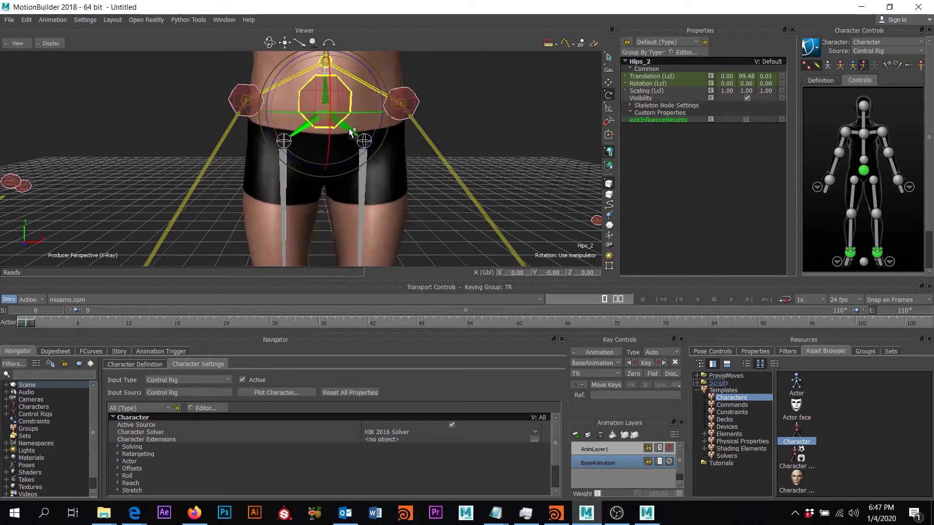
click(350, 132)
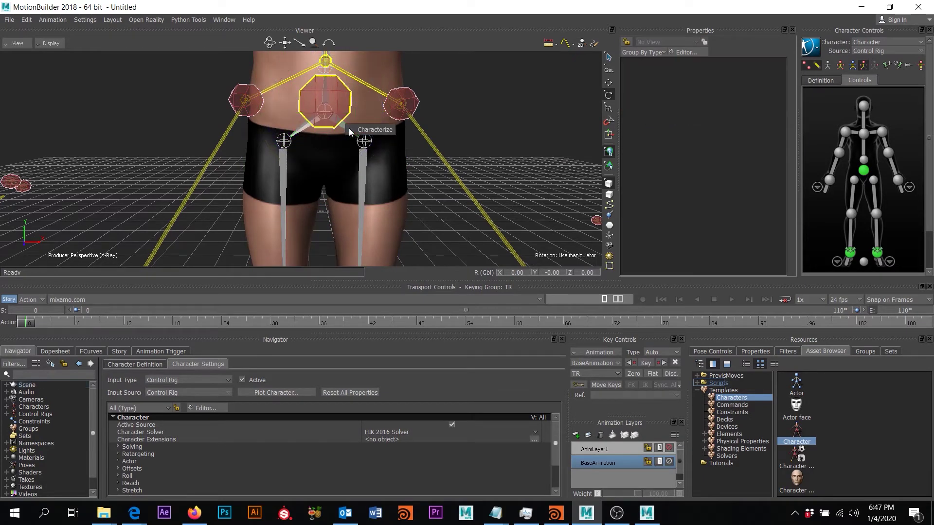
click(366, 131)
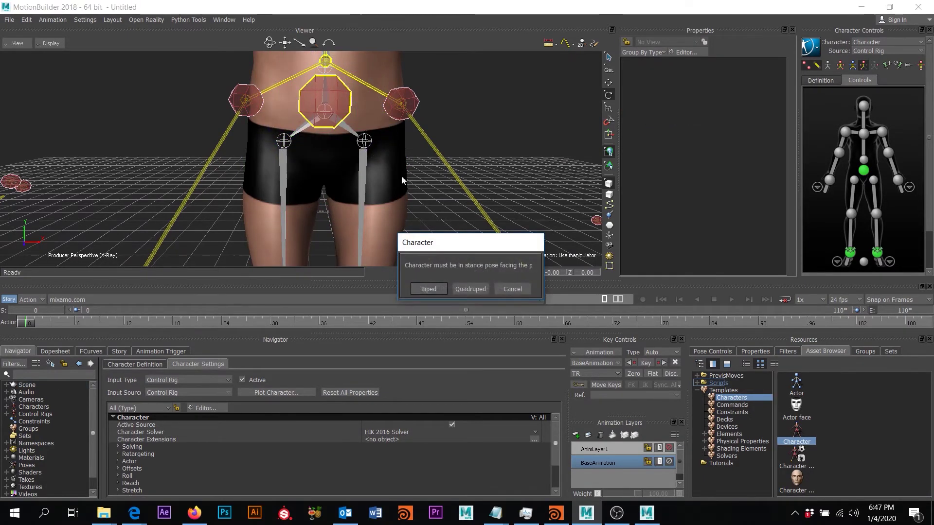
click(433, 289)
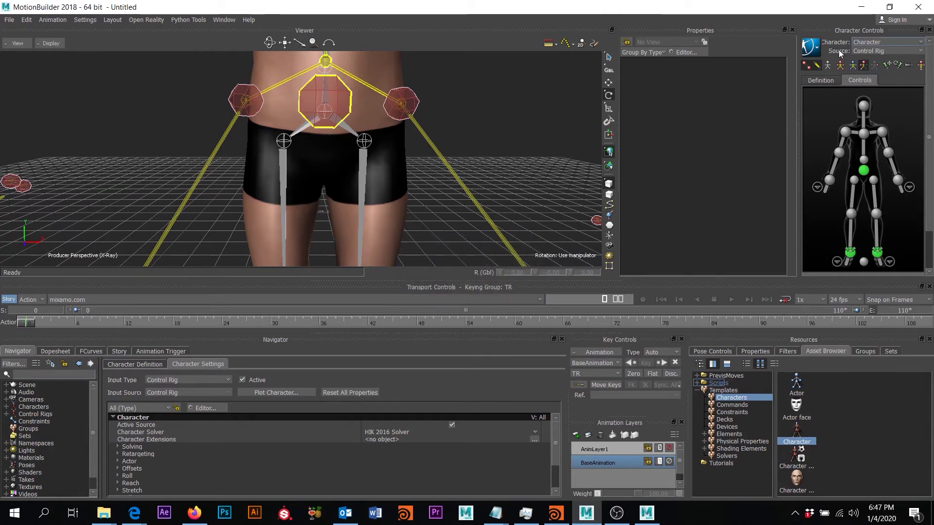
Make Character 1 active with Character as its source, and check the retargeted motion from the side along the timeline
scroll(487, 155, down, 5)
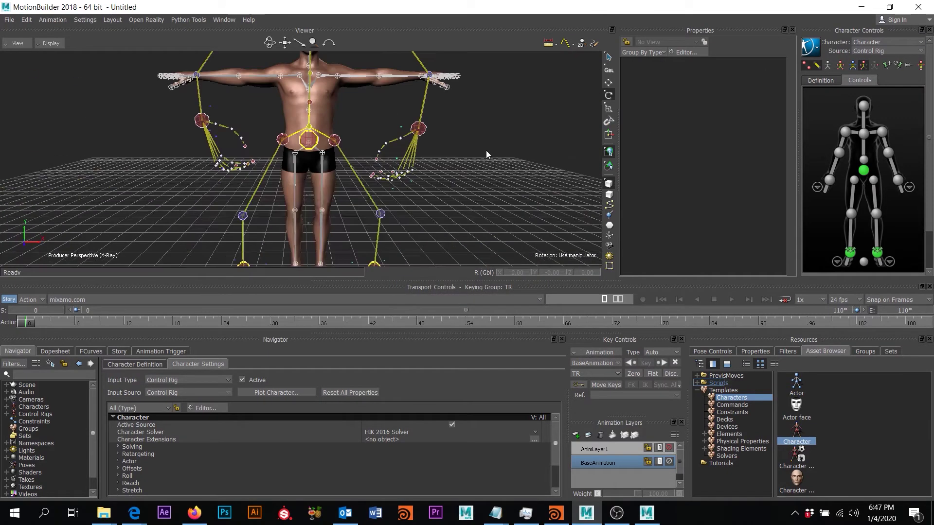
click(883, 42)
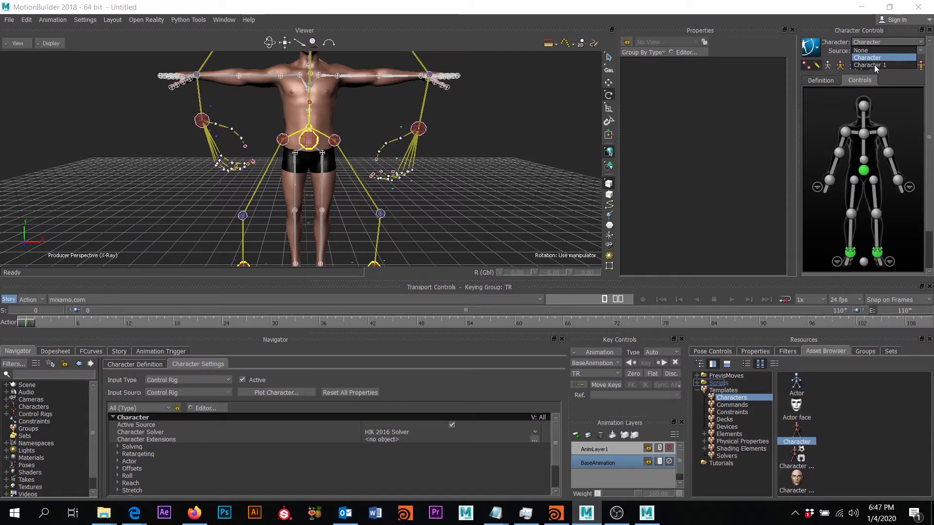
click(875, 66)
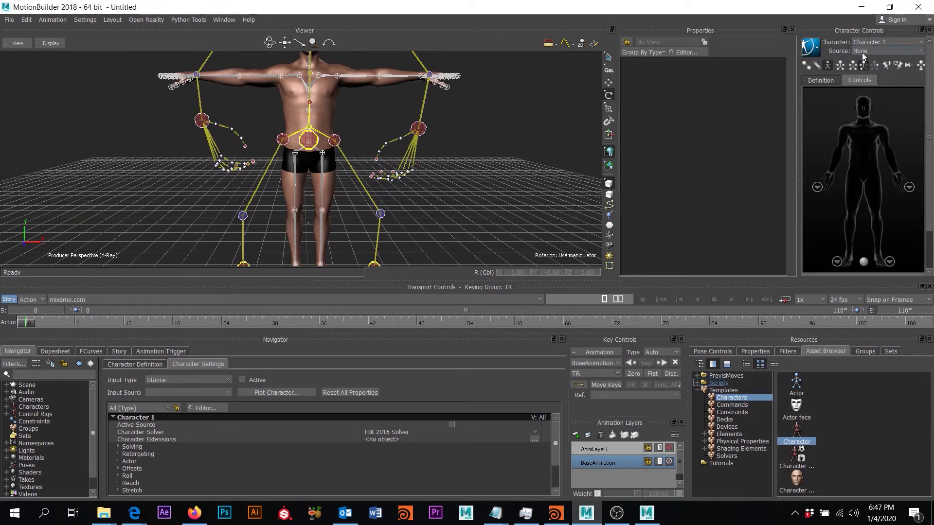
click(863, 51)
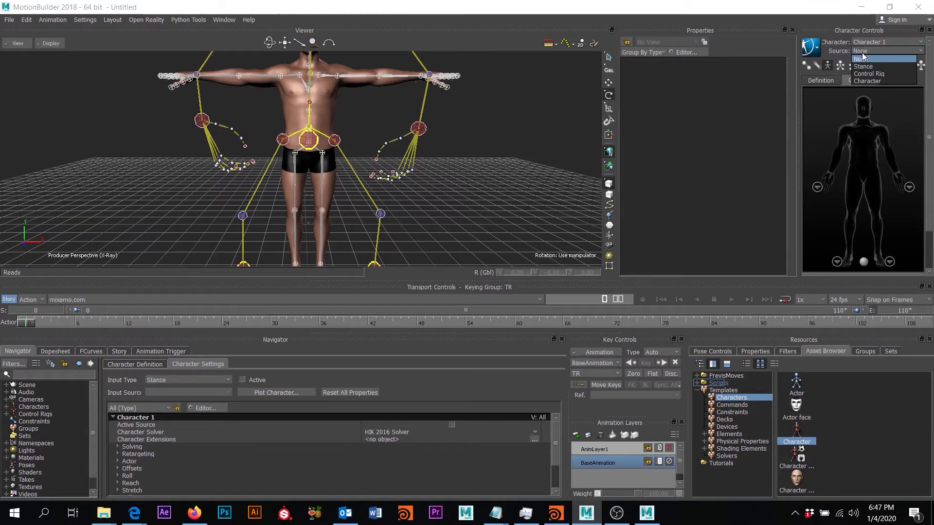
click(871, 81)
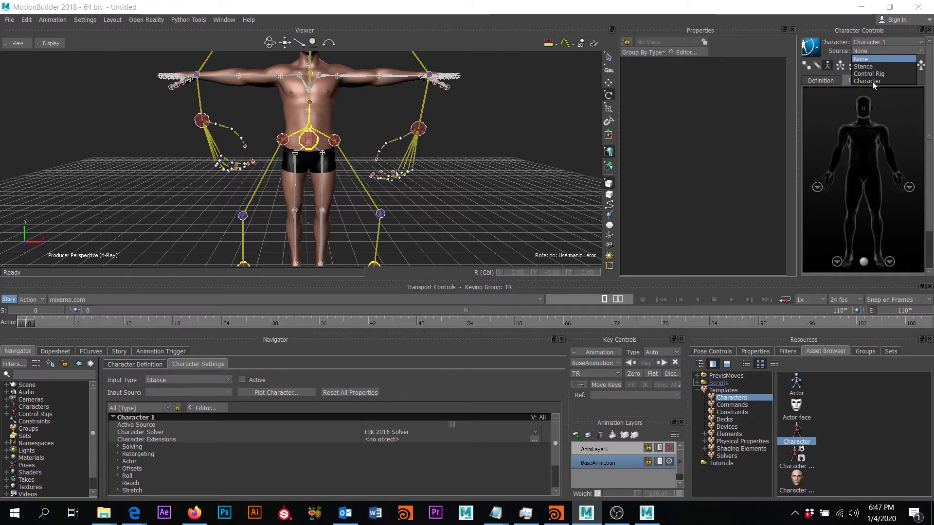
ctrl+shift+drag(316, 180, 384, 124)
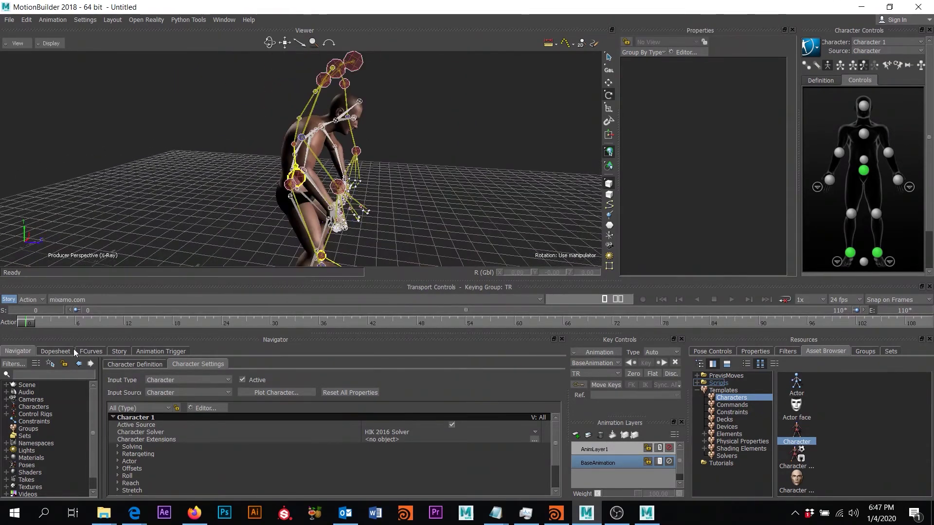
drag(28, 322, 2, 272)
Bake the retargeted animation onto Character 1's skeleton at 30 FPS, with translation plotted on the root only
click(811, 47)
mouse_move(830, 106)
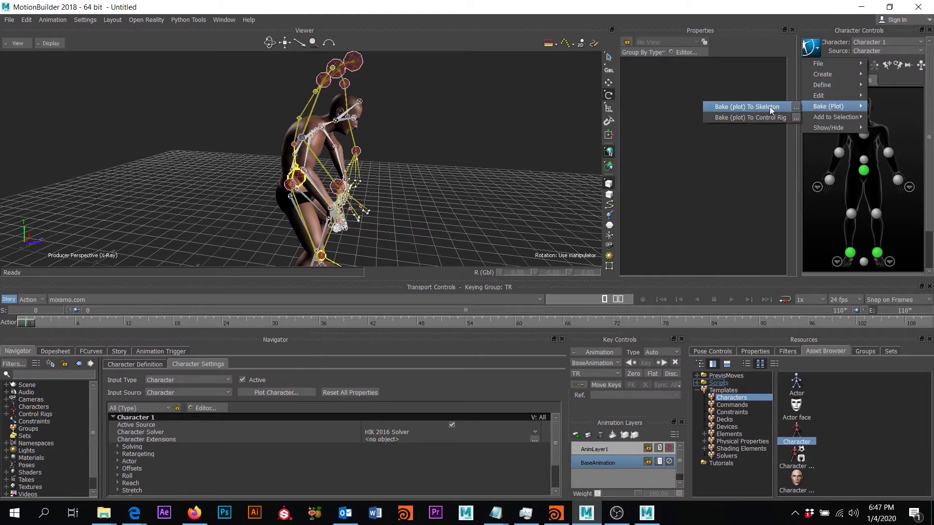
click(797, 107)
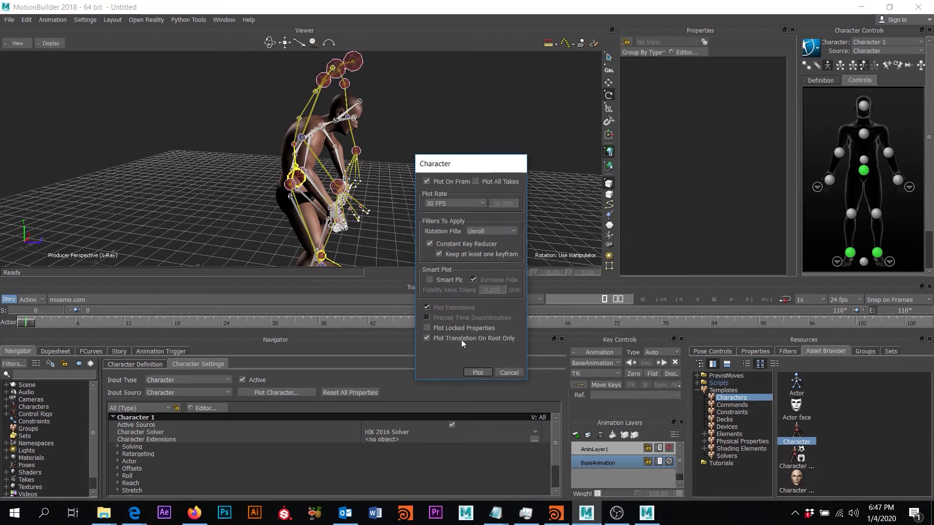
click(478, 372)
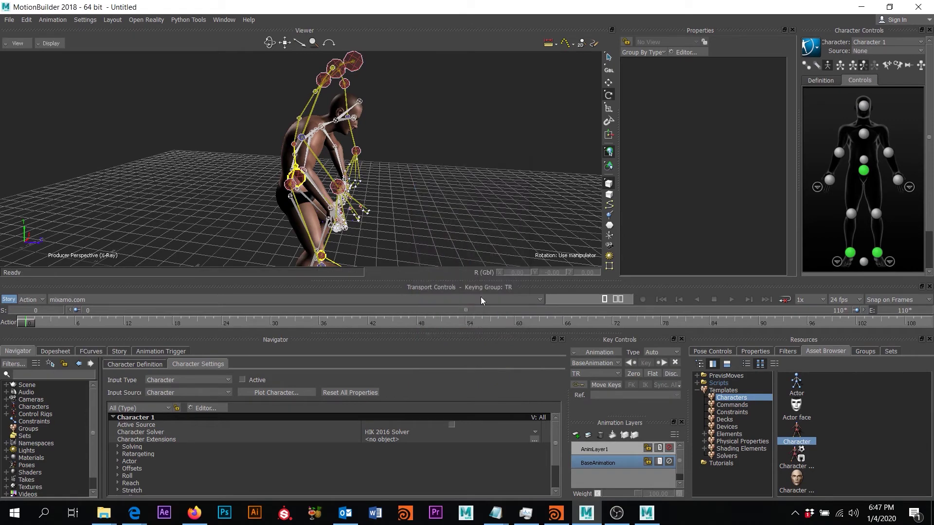
Export the baked motion with all takes as an FBX binary file named charMocap2 in the mocapDataAssigned folder
click(12, 20)
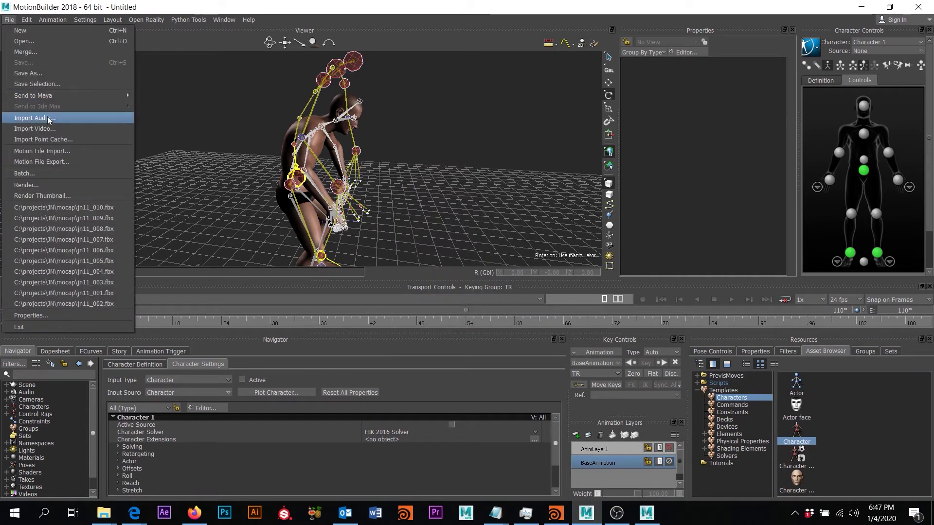
click(54, 162)
click(390, 190)
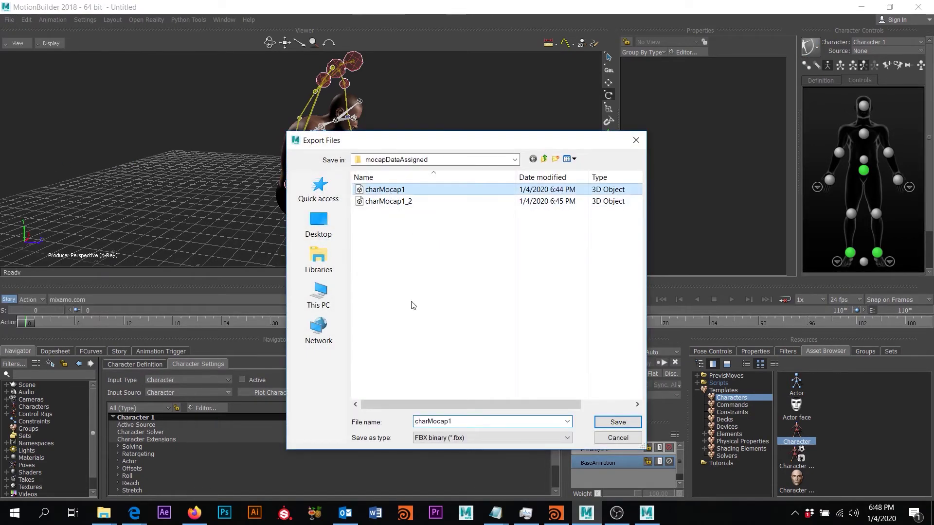
double_click(475, 422)
click(476, 422)
key(BackSpace)
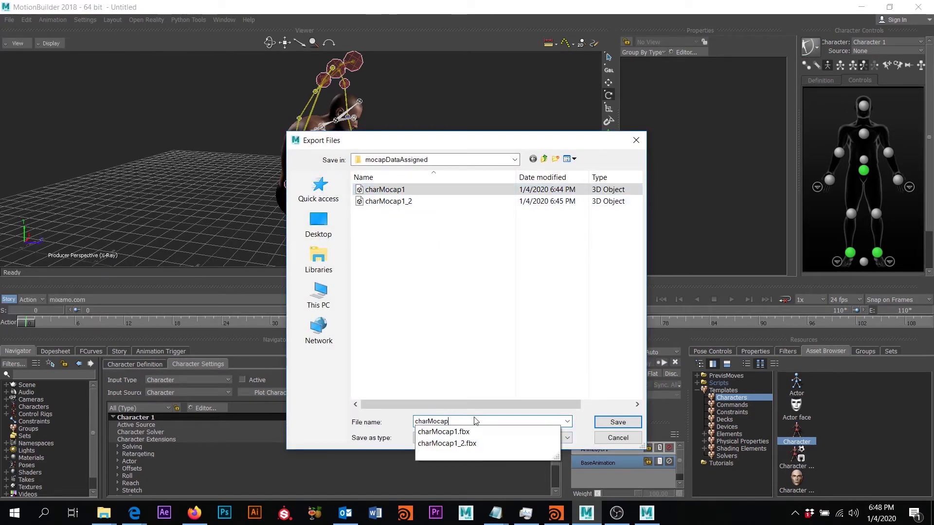
text(2)
key(Return)
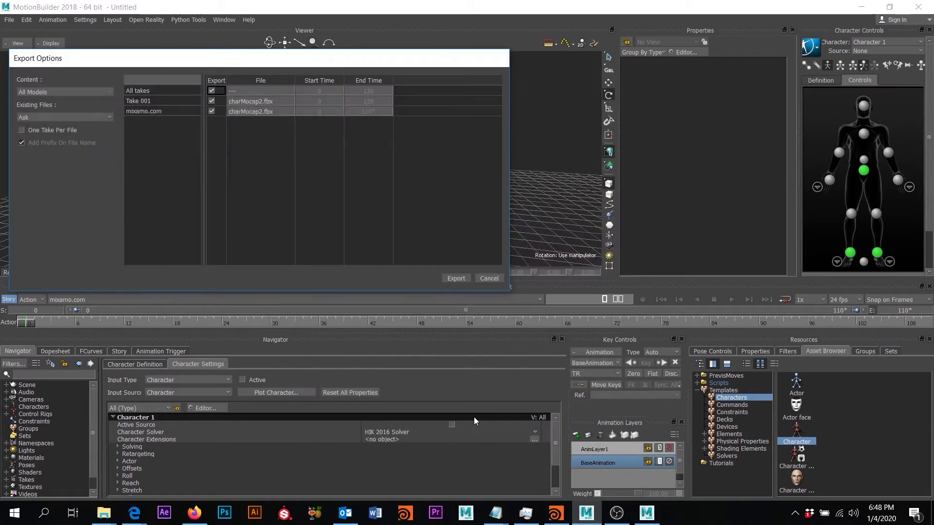
click(456, 279)
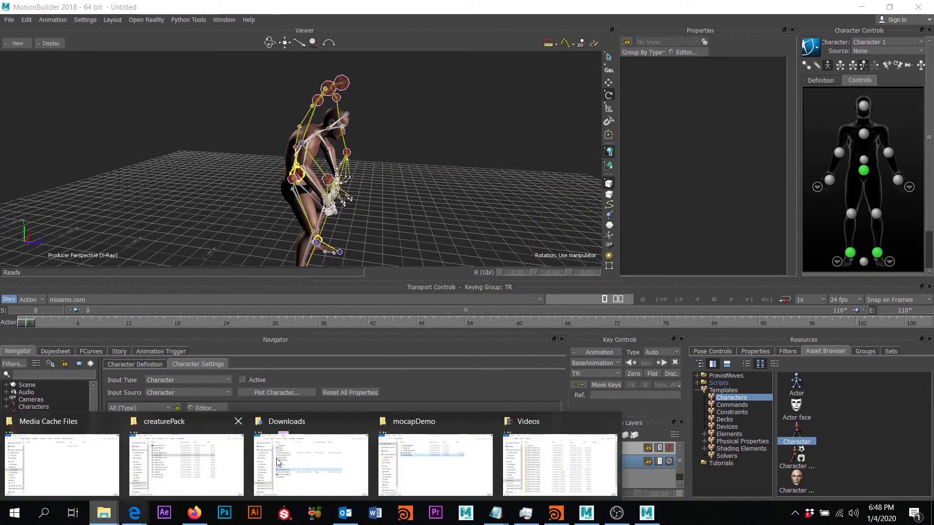
Switch to Maya and open the mocapDataAssigned folder in a File Explorer window over the empty scene
mouse_move(104, 514)
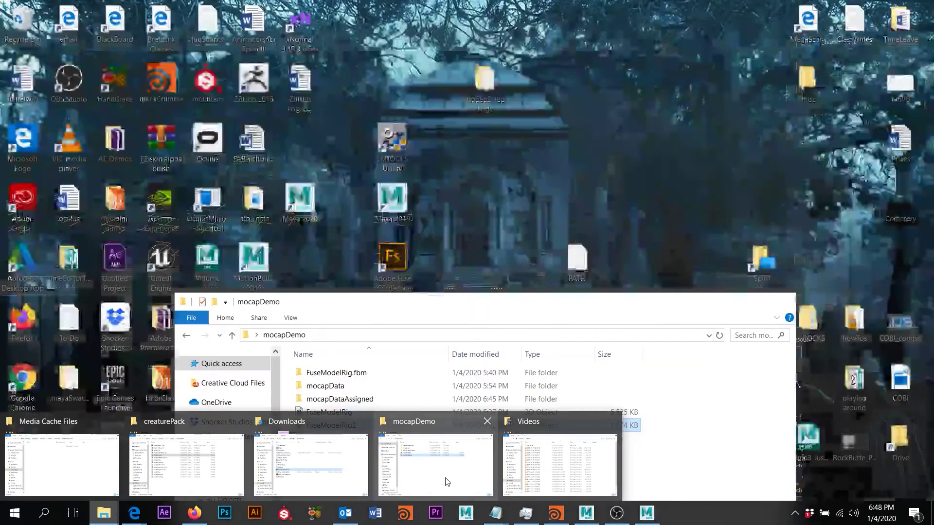
click(445, 477)
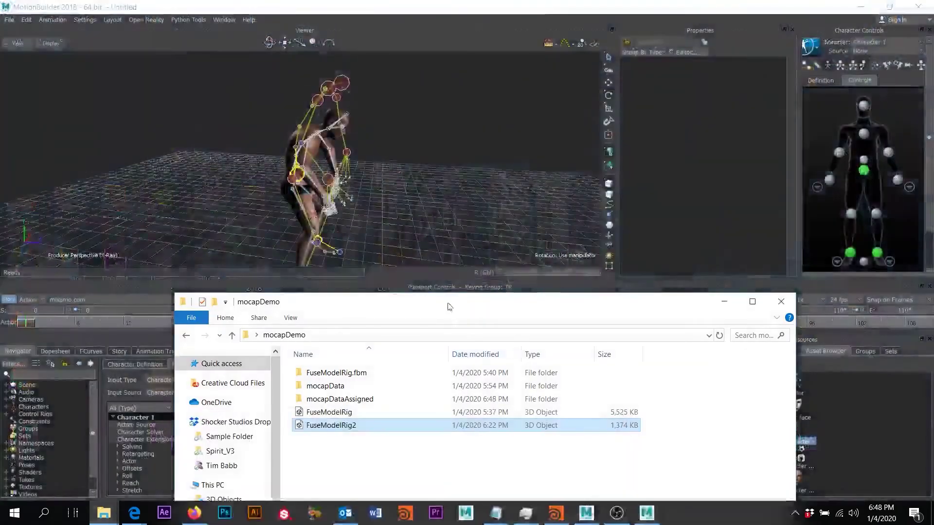
click(586, 513)
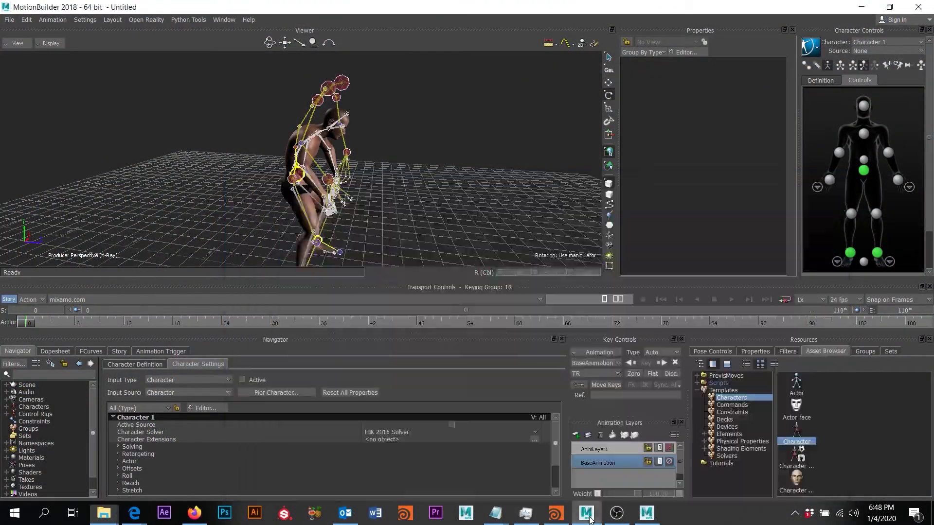
click(647, 513)
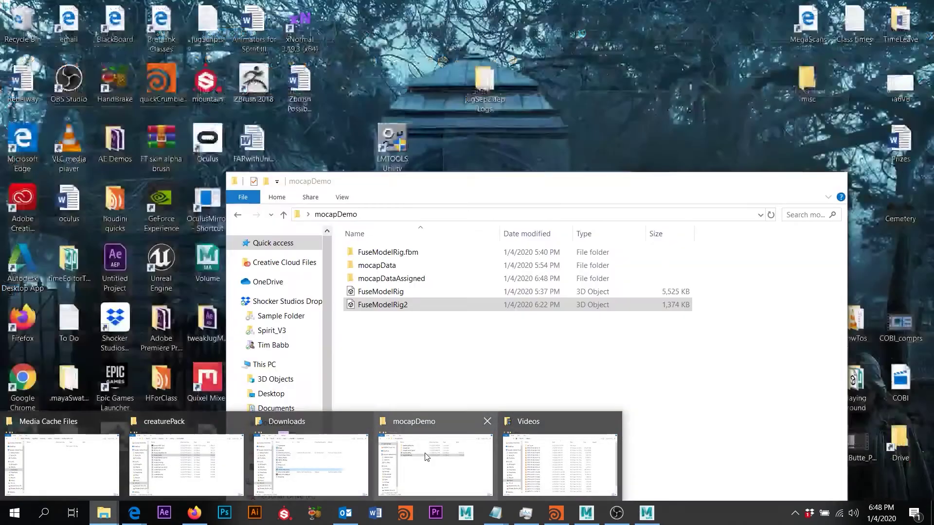
click(435, 465)
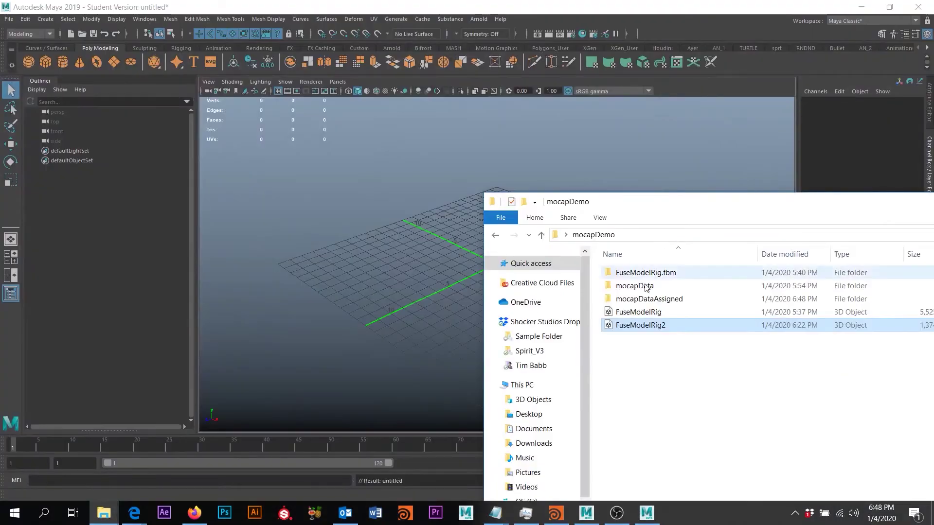
double_click(634, 286)
click(614, 235)
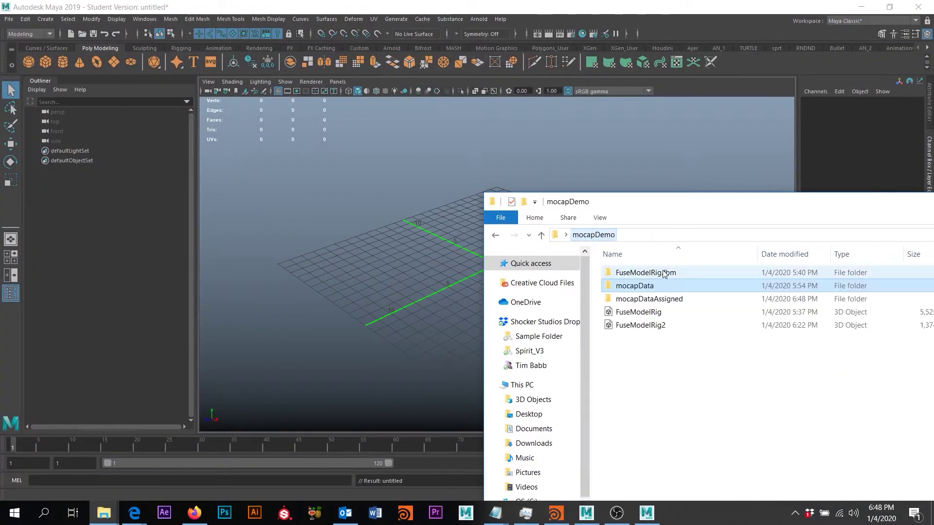
double_click(663, 299)
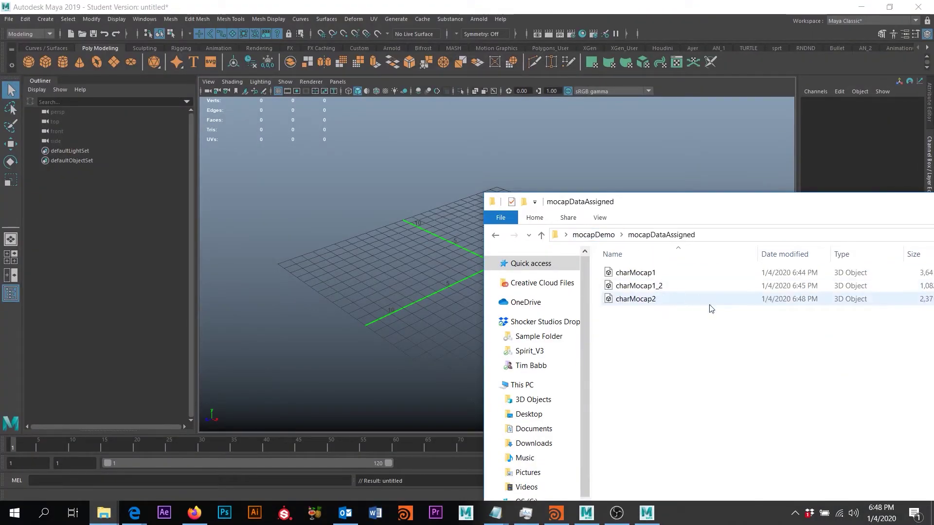
Import charMocap2 from the folder into the Maya scene and move the folder window out of the way
click(644, 302)
drag(640, 303, 395, 188)
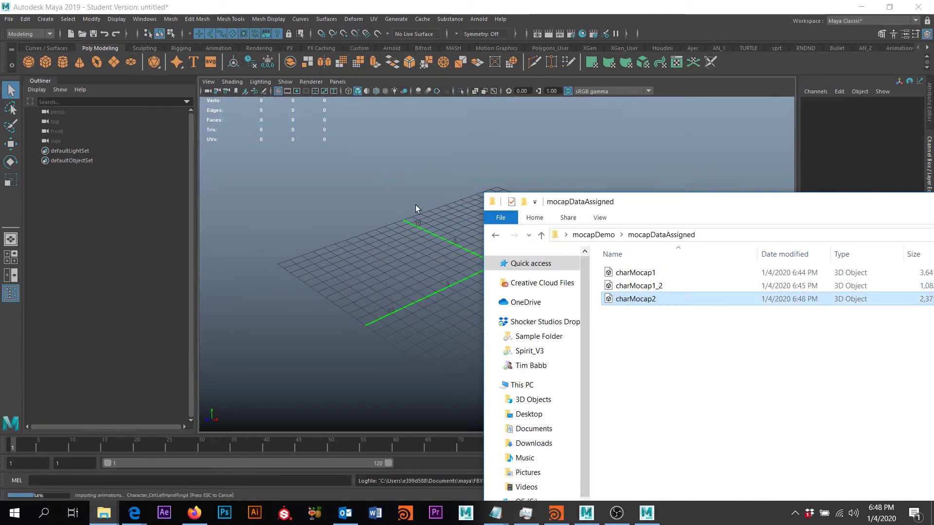
drag(681, 201, 702, 376)
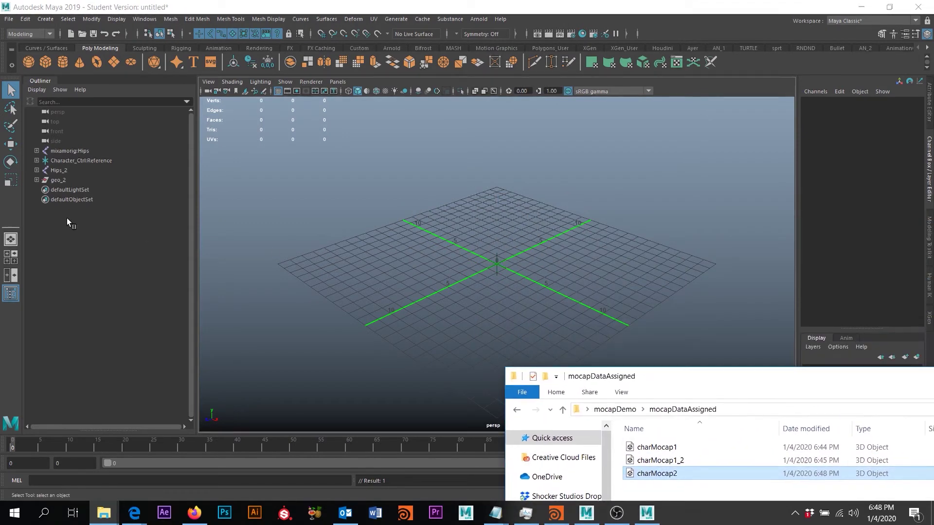
Frame the imported skeletons in the view and delete the geo_2 geometry group
click(73, 151)
key(f)
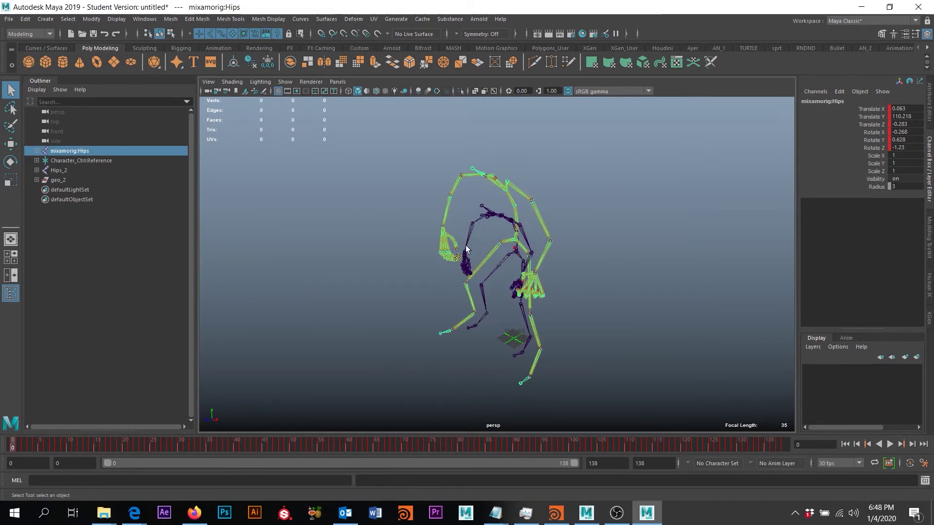
click(54, 172)
click(61, 181)
key(ctrl+z)
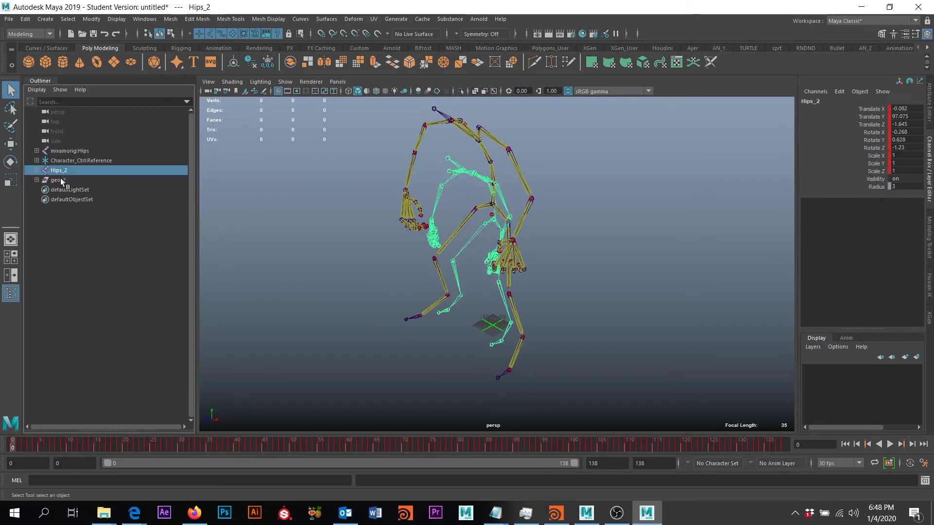
click(61, 181)
click(36, 180)
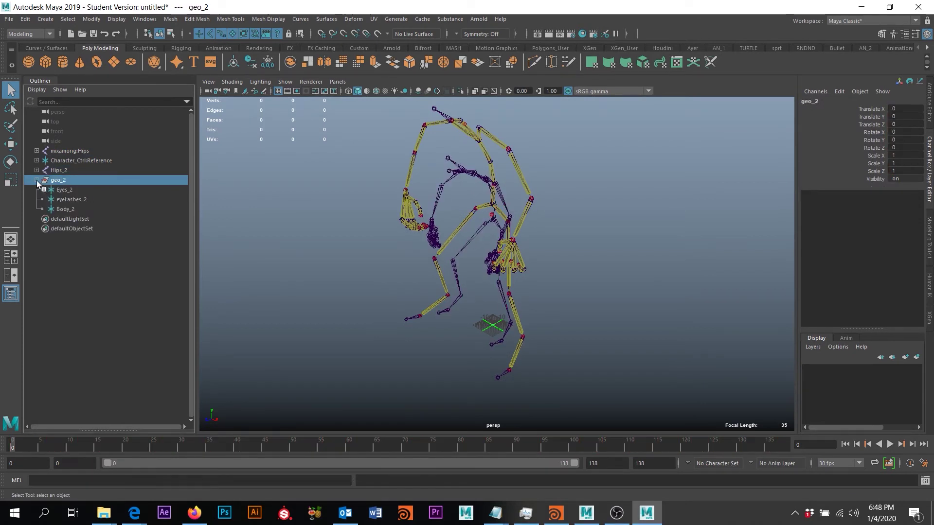
click(37, 180)
key(Delete)
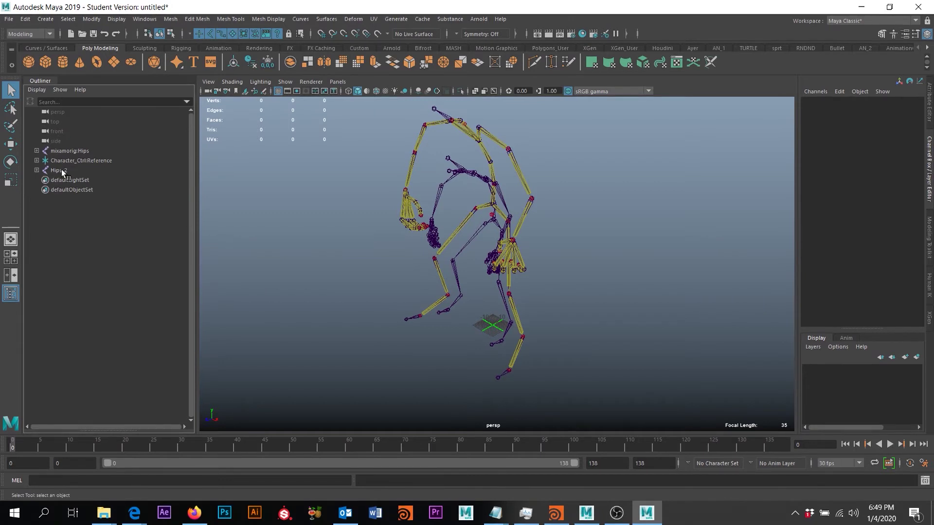
Delete the source rig by removing Character_Ctrl:Reference and the mixamorig:Hips skeleton together
click(71, 161)
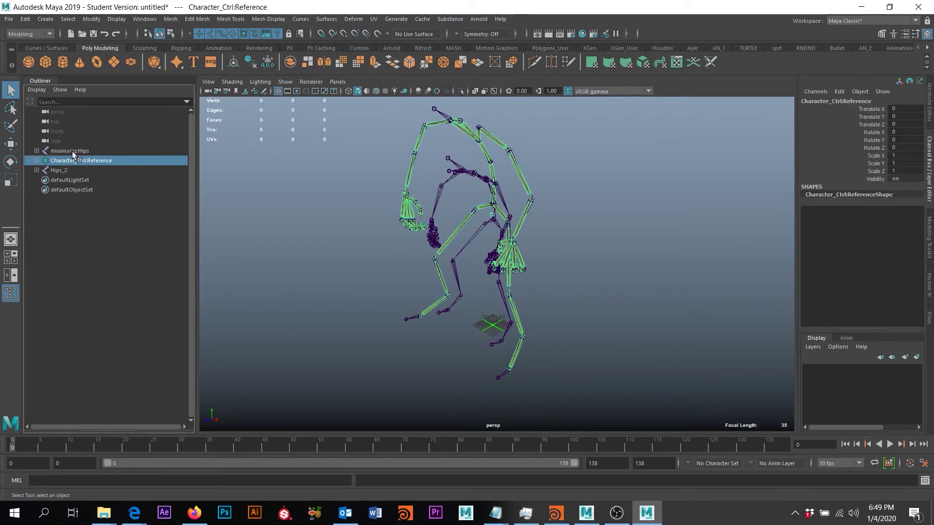
ctrl+click(72, 151)
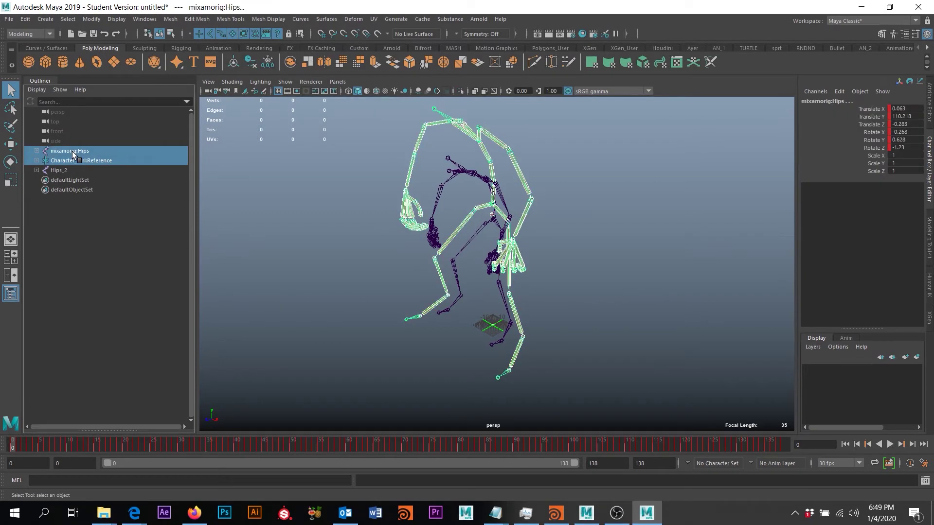
key(Delete)
Export only the Hips_2 skeleton as an FBX file named charMocap2_2 in mocapDataAssigned, and dismiss the export warnings
click(72, 151)
scroll(438, 196, up, 3)
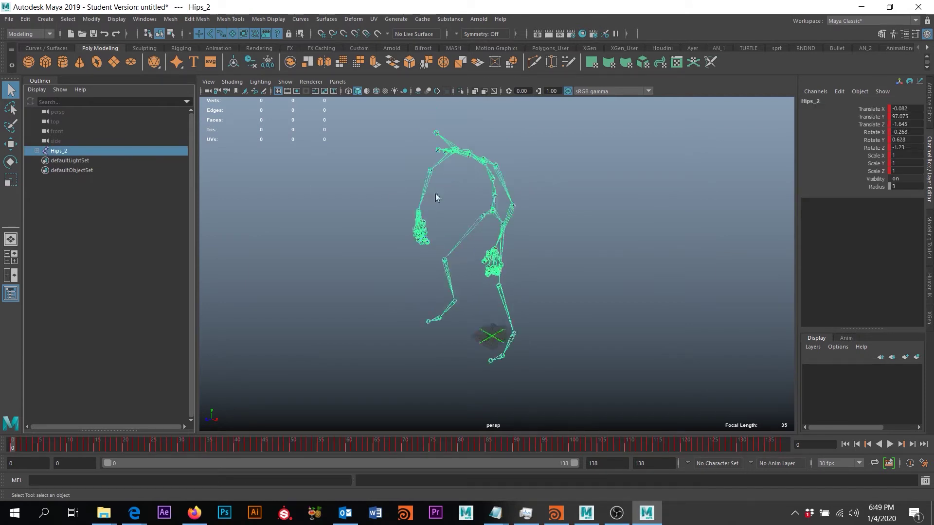
click(9, 21)
click(62, 143)
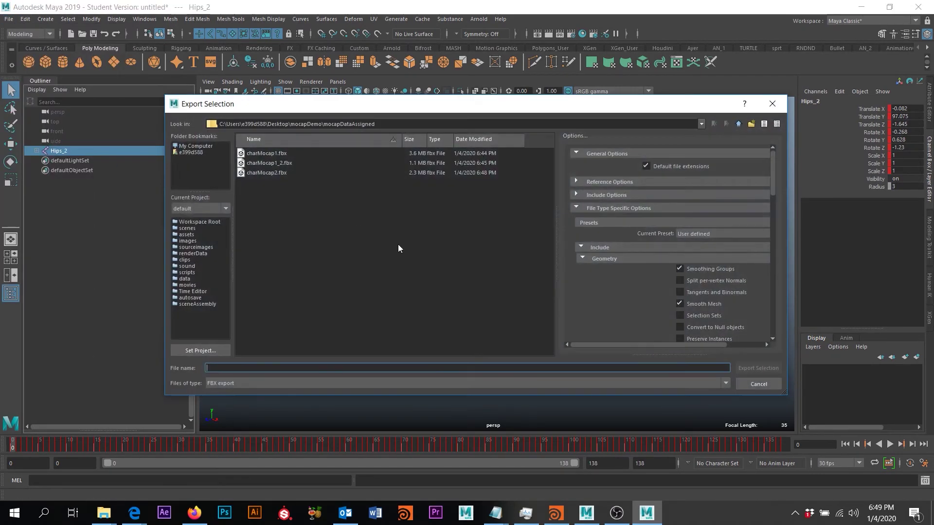
click(281, 173)
click(241, 368)
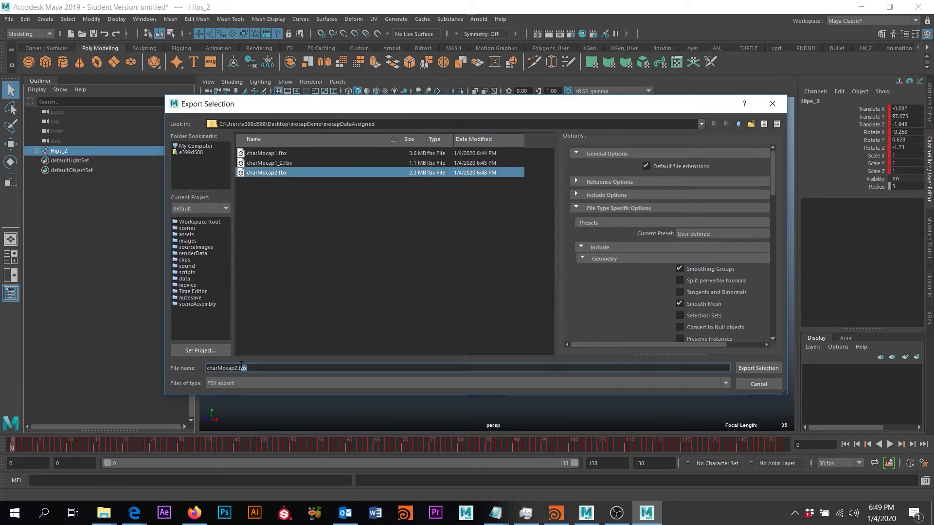
text(_2)
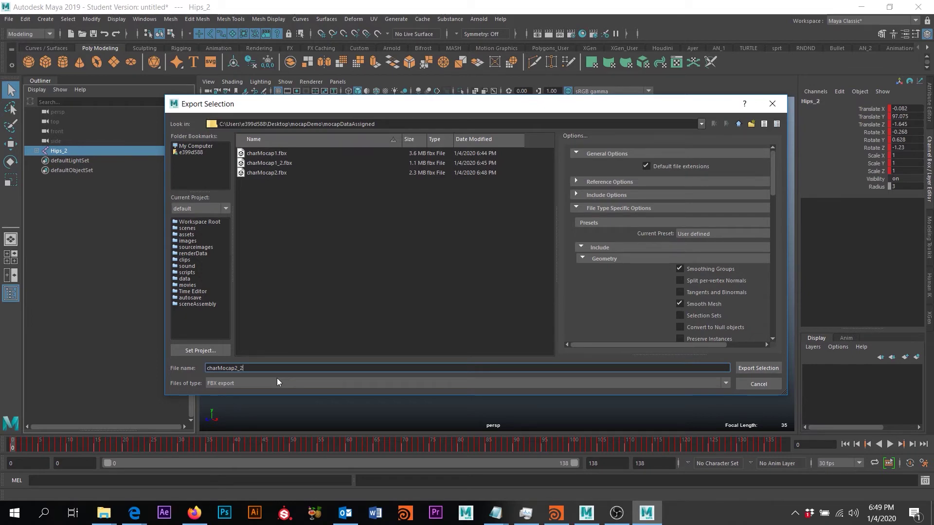
key(Return)
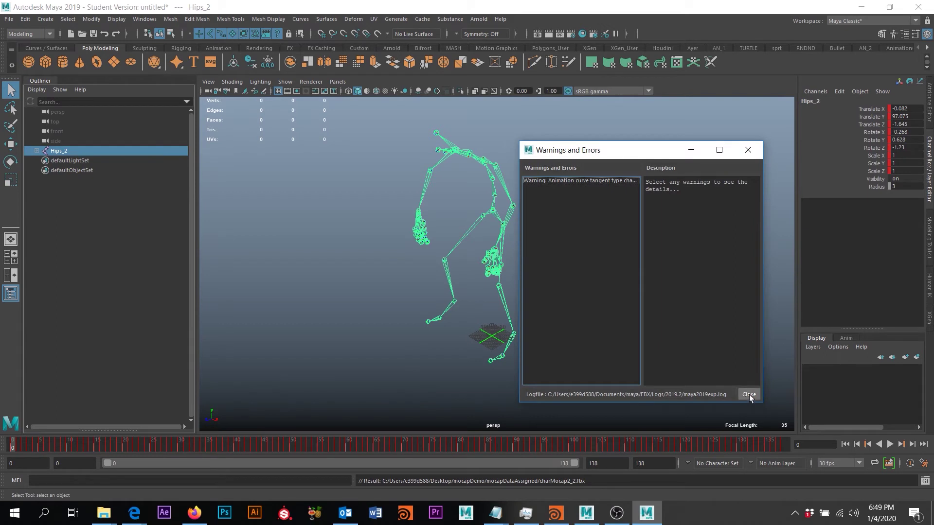
click(750, 394)
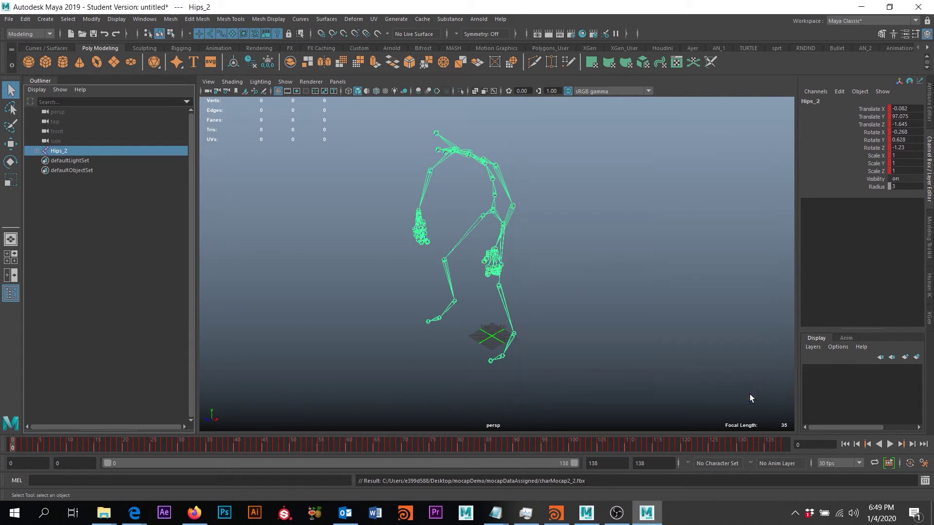
Start a new empty scene without saving the current one
click(8, 19)
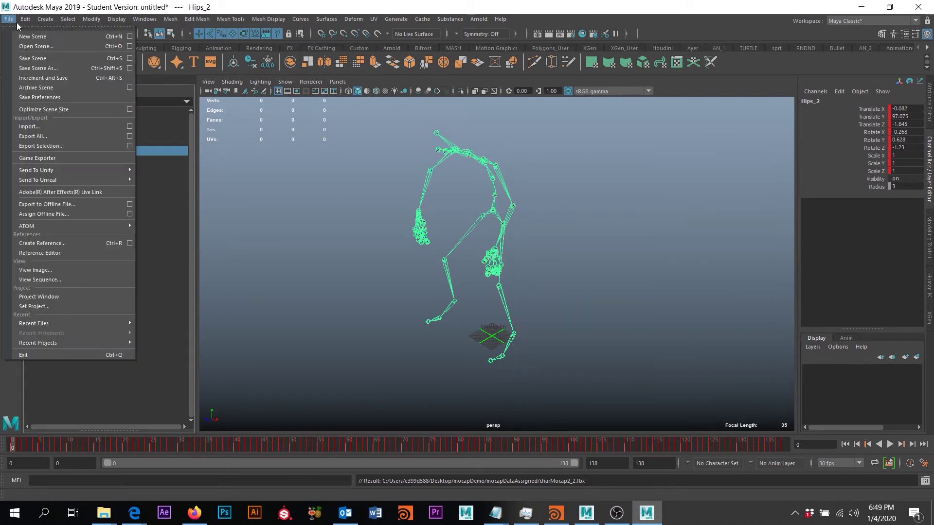
click(44, 39)
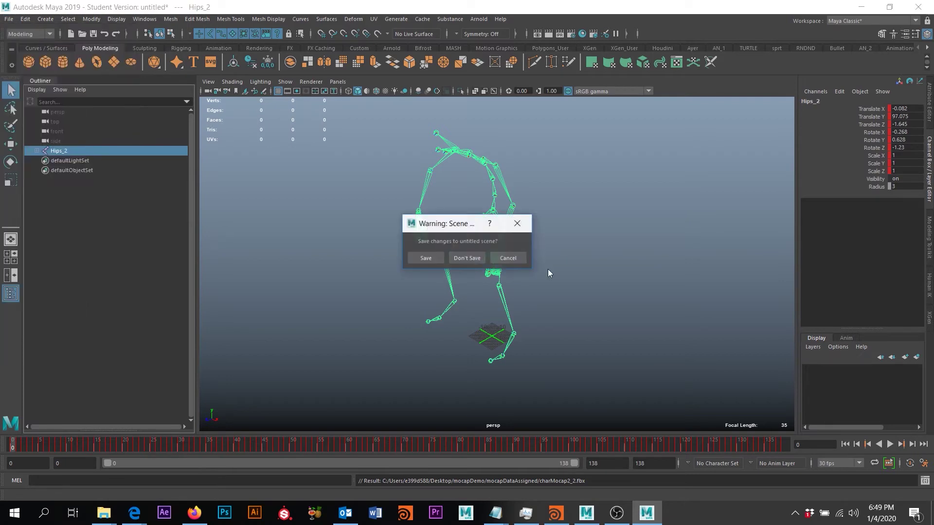
click(470, 257)
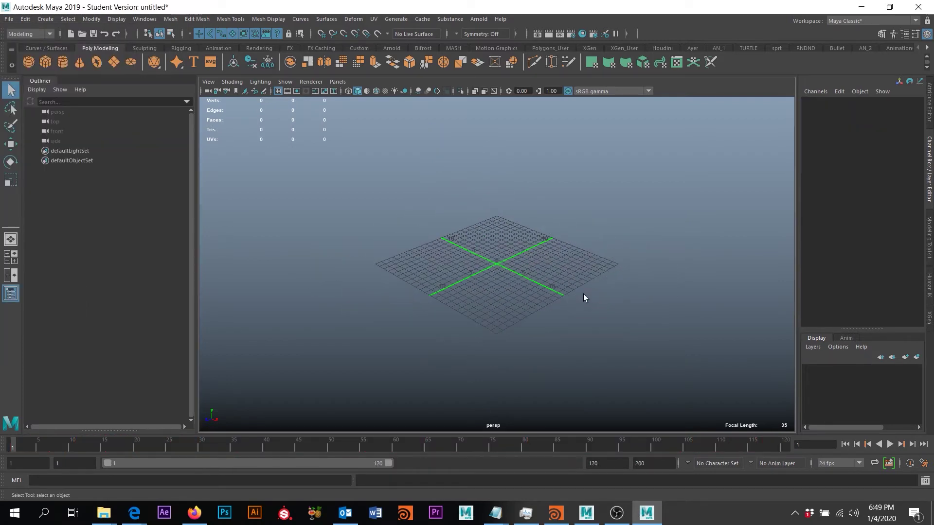
Look over the cleaned skeleton files charMocap1_2 and charMocap2_2 in the mocapDataAssigned folder
mouse_move(103, 513)
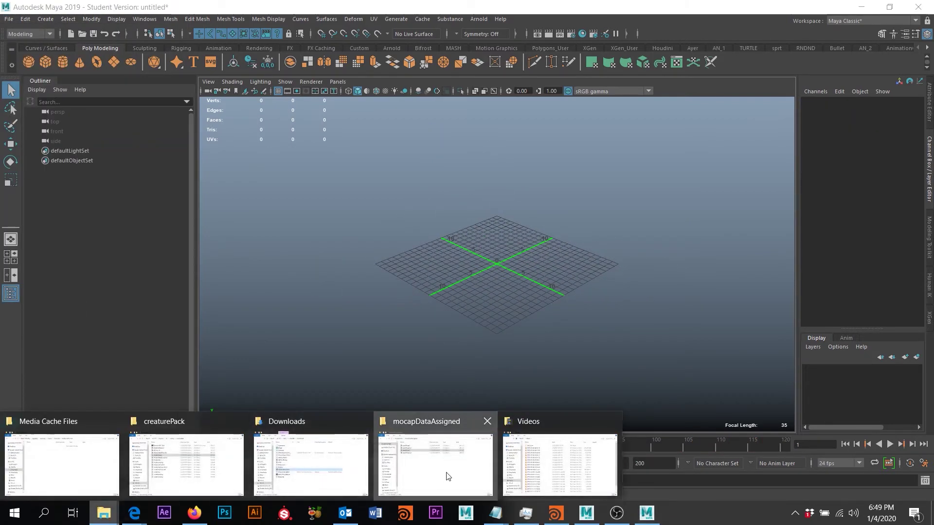
click(446, 474)
drag(714, 378, 581, 152)
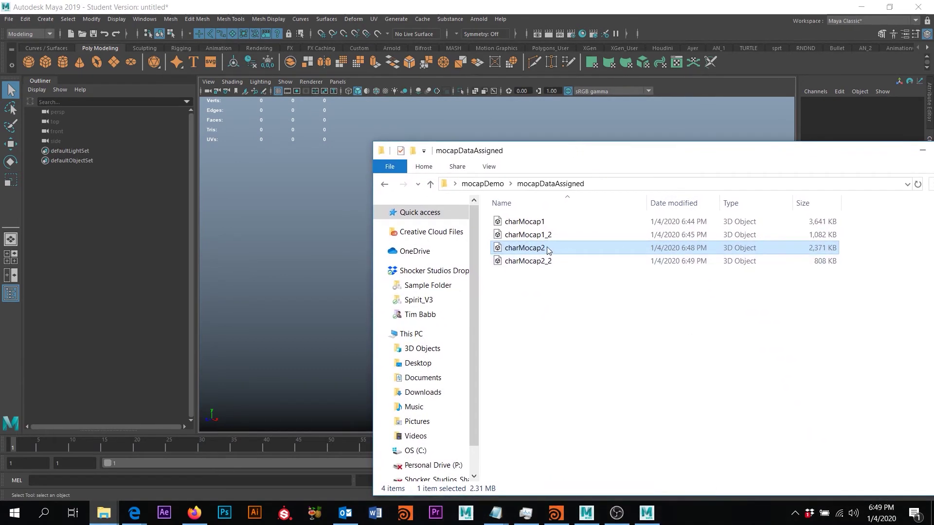
click(544, 237)
click(552, 263)
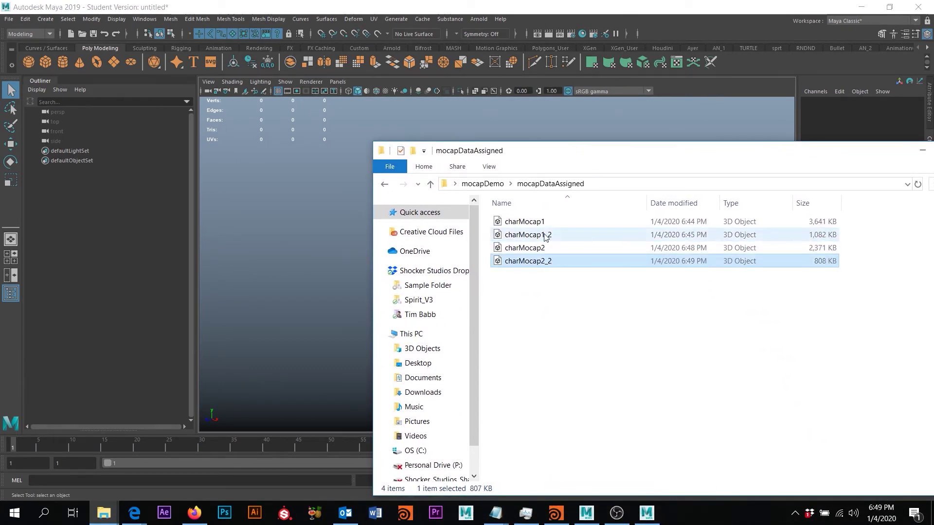
ctrl+click(546, 237)
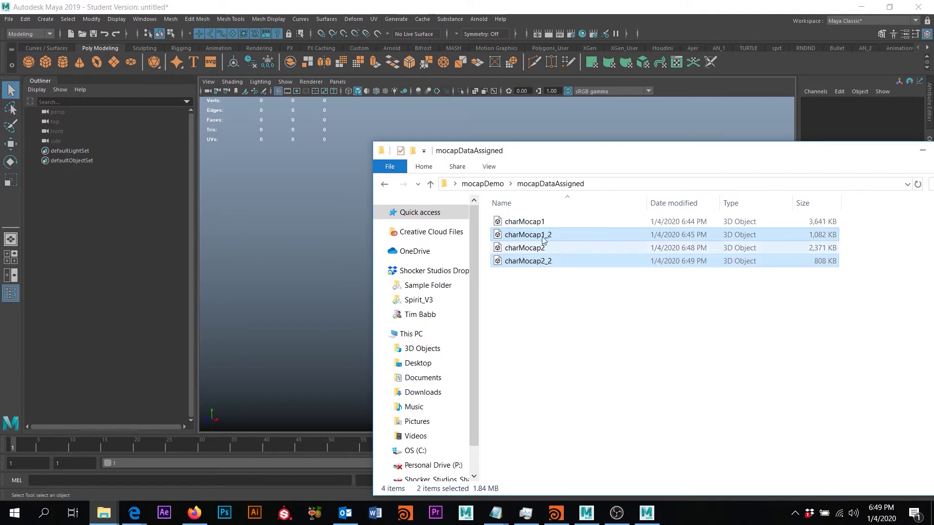
Import the FuseModelRig character from the mocapDemo folder into the empty scene and frame the whole figure
click(483, 184)
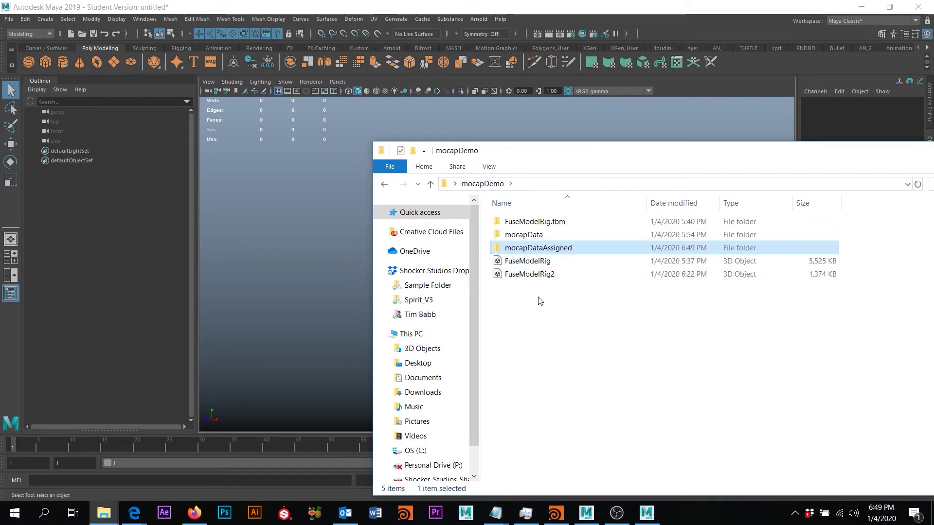
drag(563, 163, 766, 169)
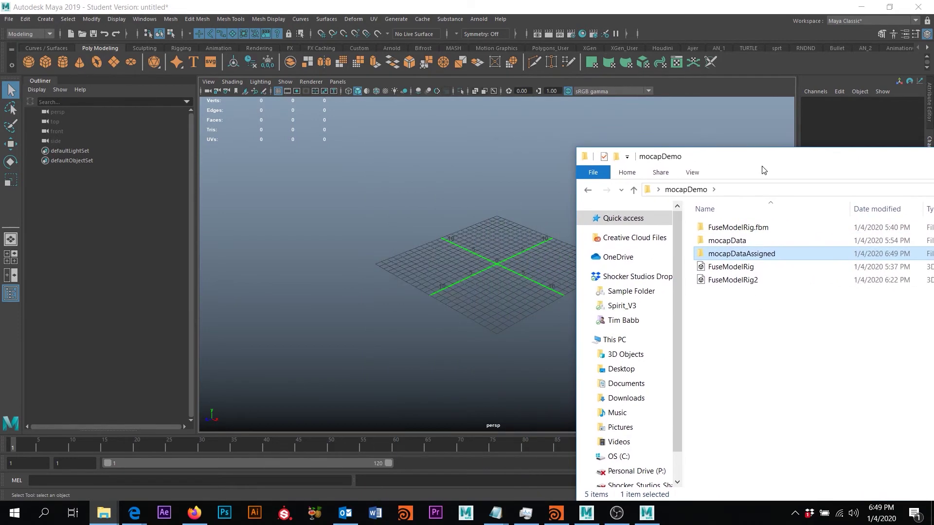
drag(730, 267, 436, 239)
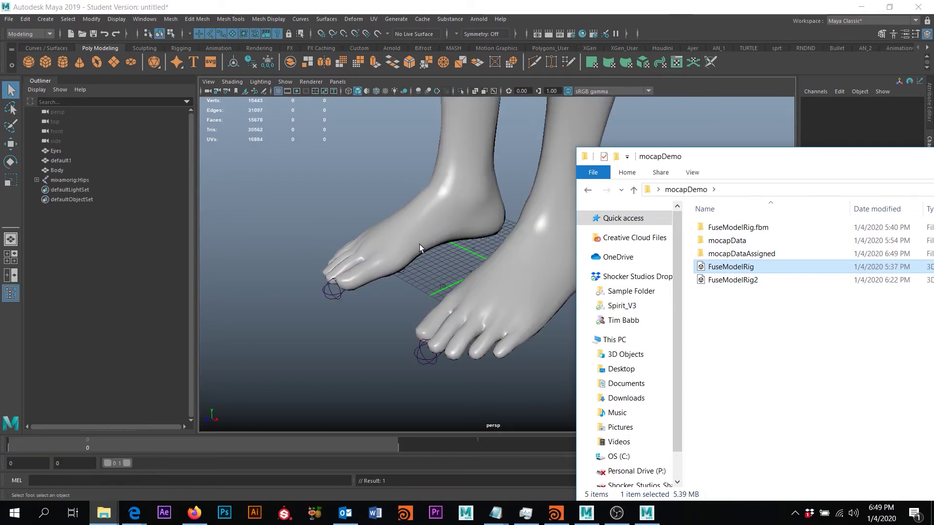
scroll(427, 254, down, 5)
alt+middle_drag(427, 254, 368, 306)
alt+drag(367, 306, 404, 304)
Import the cleaned charMocap1_2 animation from the mocapDataAssigned folder onto the FuseModelRig character
click(104, 512)
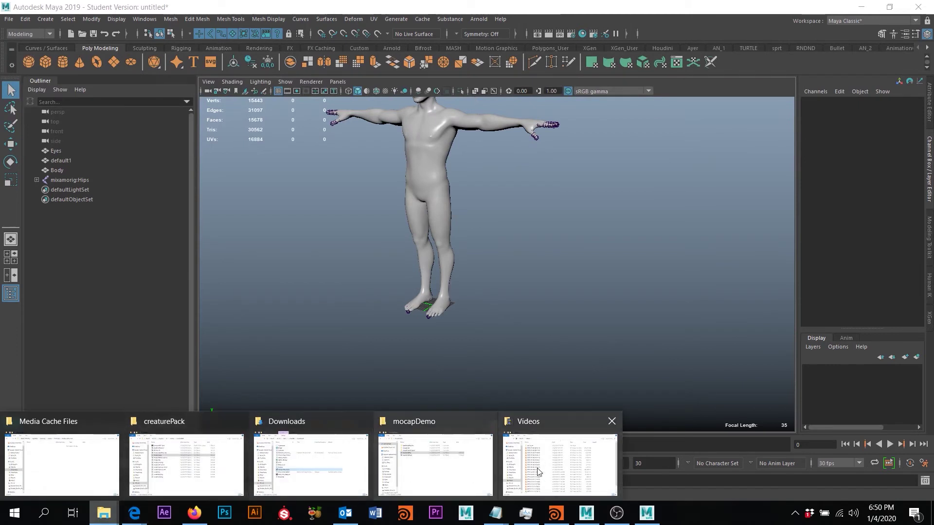
click(434, 465)
drag(729, 157, 654, 146)
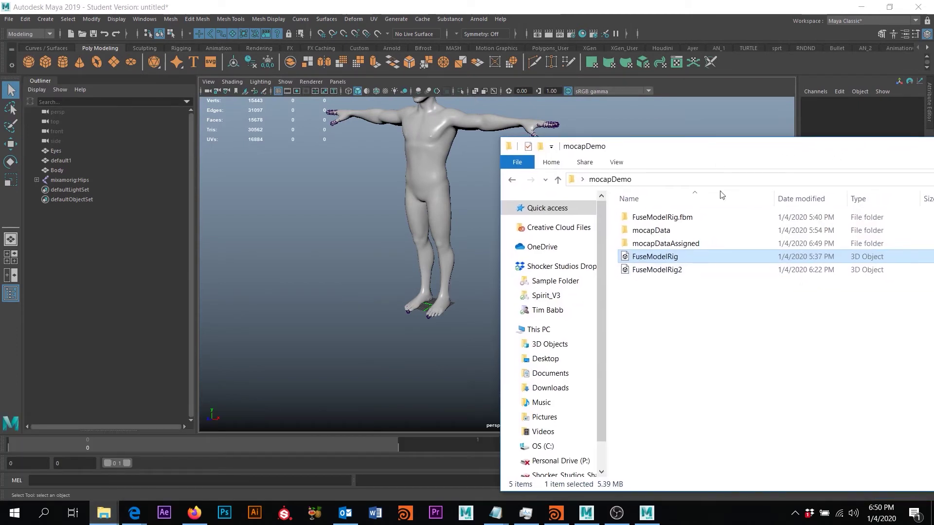
double_click(665, 243)
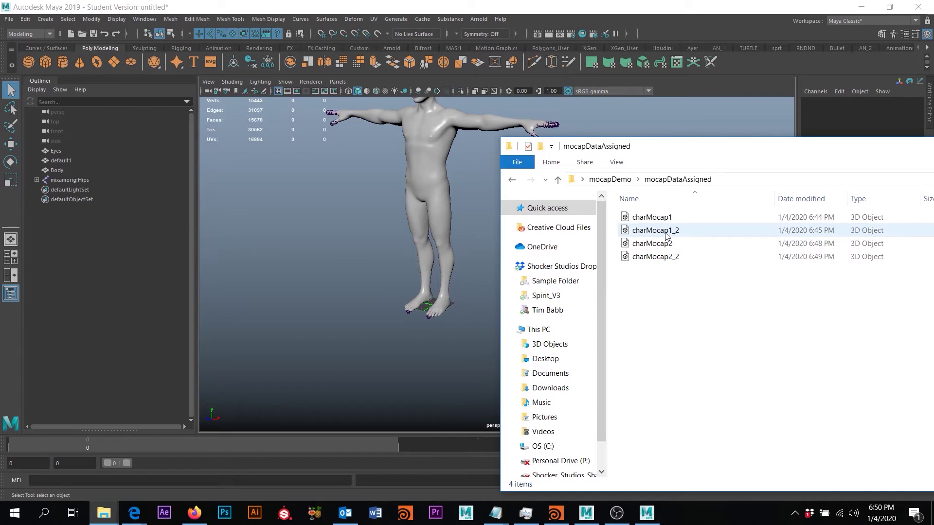
drag(667, 237, 282, 225)
alt+middle_drag(282, 226, 334, 225)
alt+right_drag(488, 226, 503, 221)
alt+drag(504, 221, 571, 224)
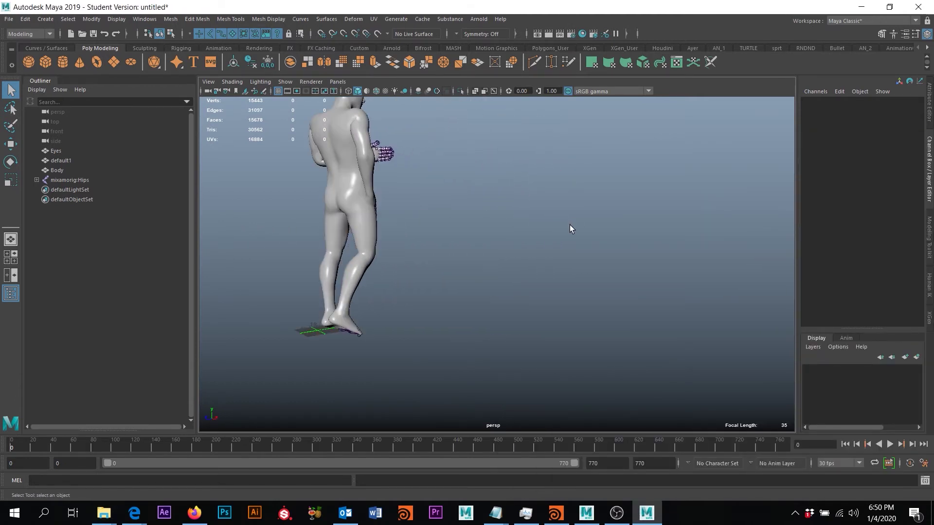
scroll(570, 225, down, 4)
Import the second character, FuseModelRig2, from the mocapDemo folder into the same scene
mouse_move(104, 513)
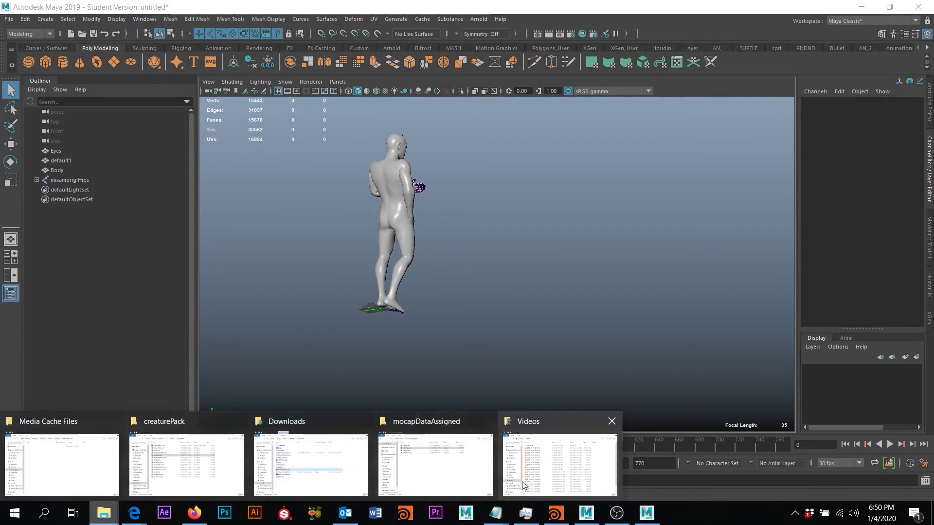
click(434, 475)
click(610, 180)
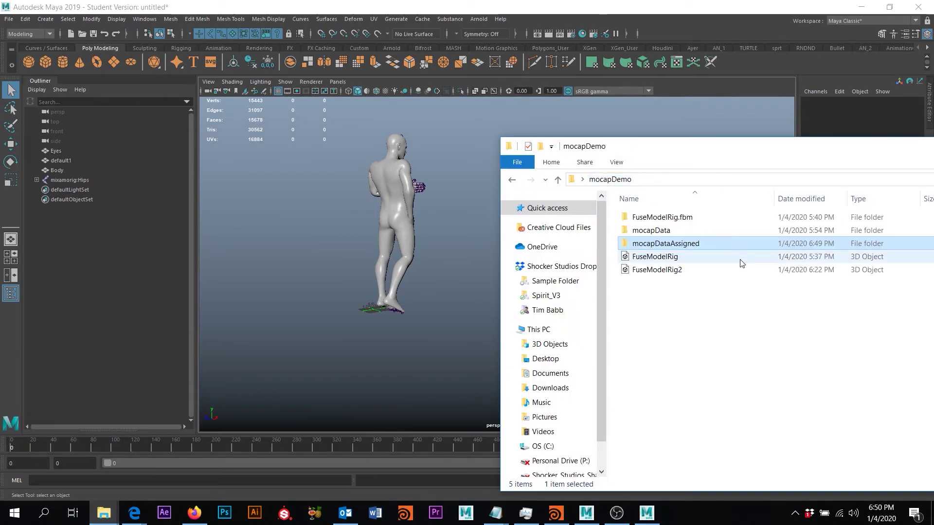
drag(666, 270, 243, 316)
Import the charMocap2_2 animation from the mocapDataAssigned folder onto the second character
mouse_move(104, 513)
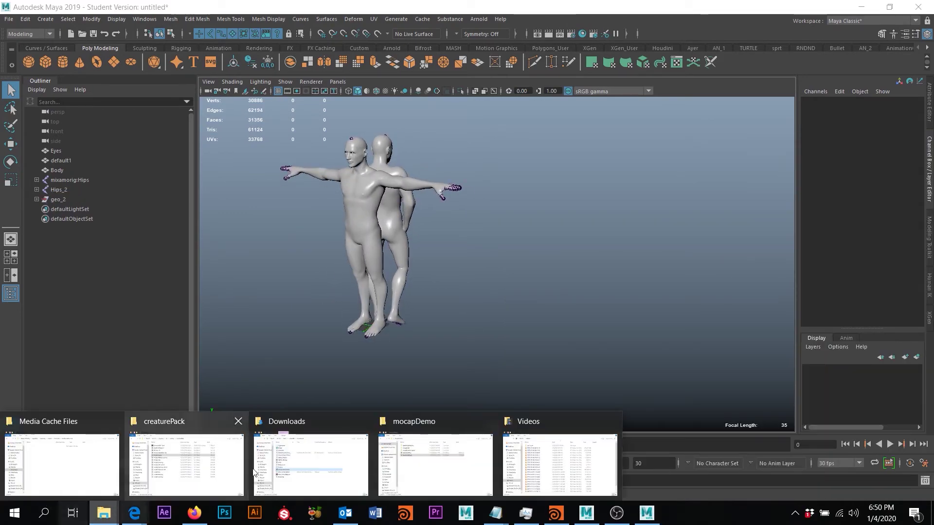
click(429, 478)
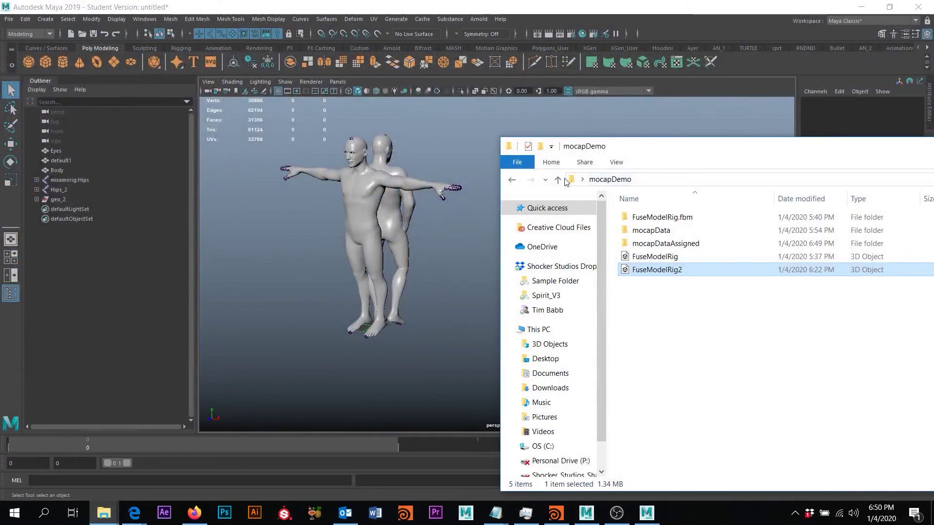
double_click(666, 243)
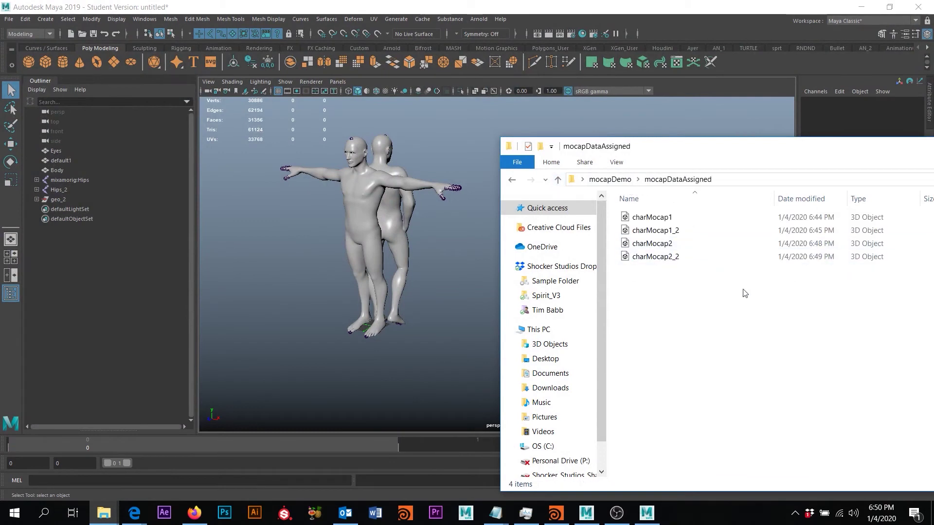
click(680, 261)
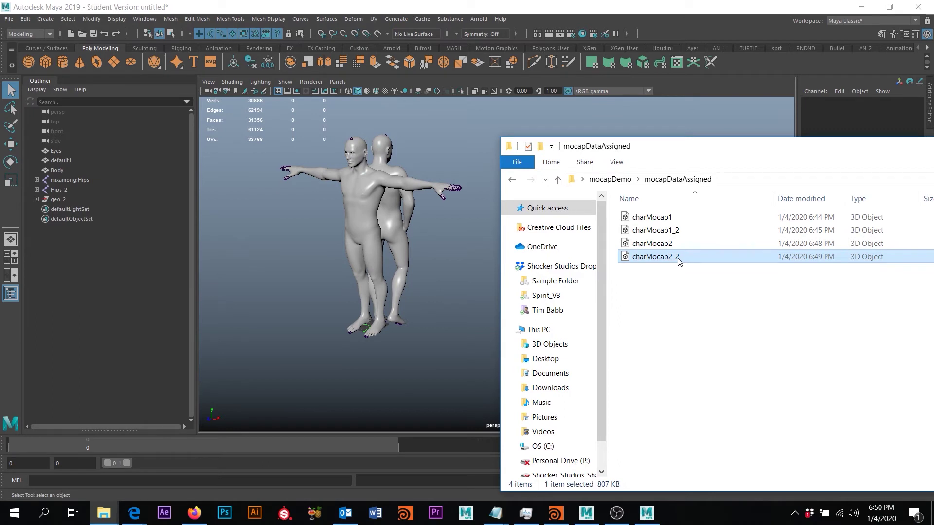
drag(680, 260, 259, 253)
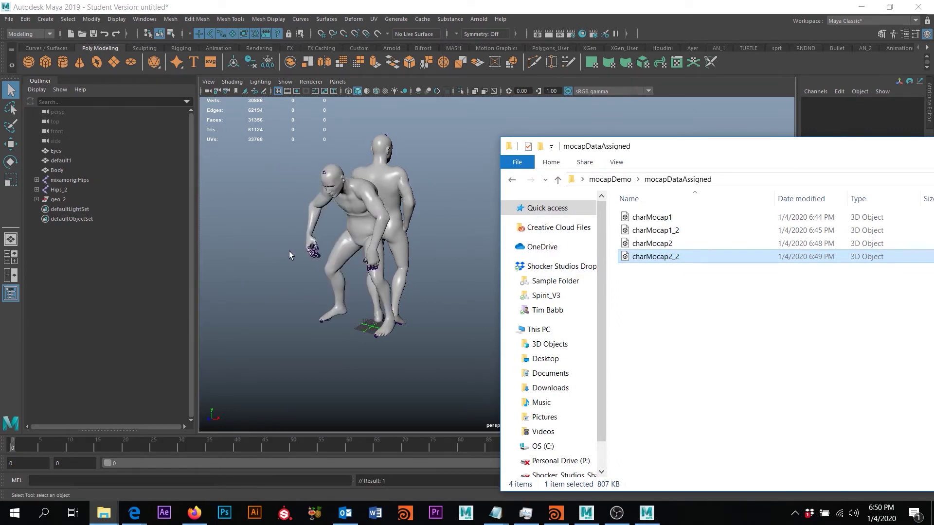
drag(659, 156, 798, 188)
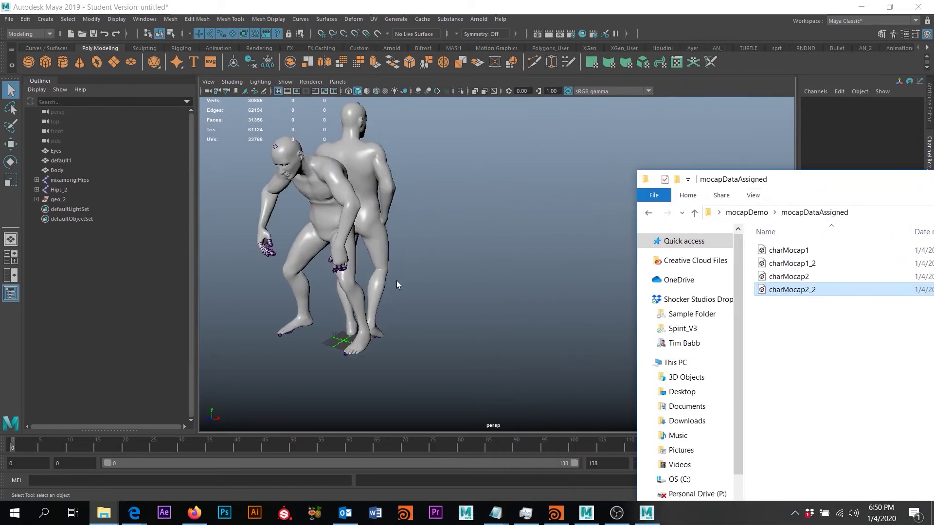
Scrub through the animation to check both characters' motion, ending back at frame 0
mouse_move(396, 281)
alt+mouse_down()
mouse_move(465, 287)
mouse_move(402, 272)
alt+mouse_up()
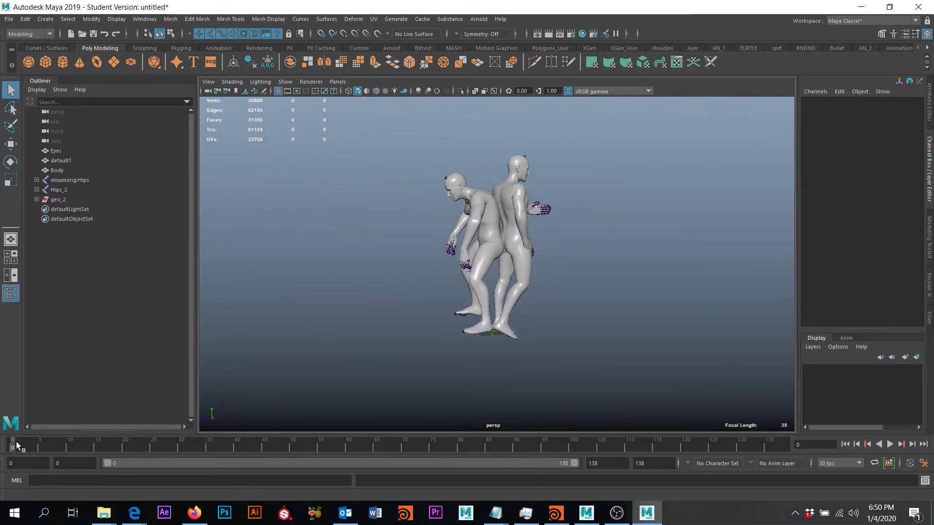
drag(16, 441, 24, 351)
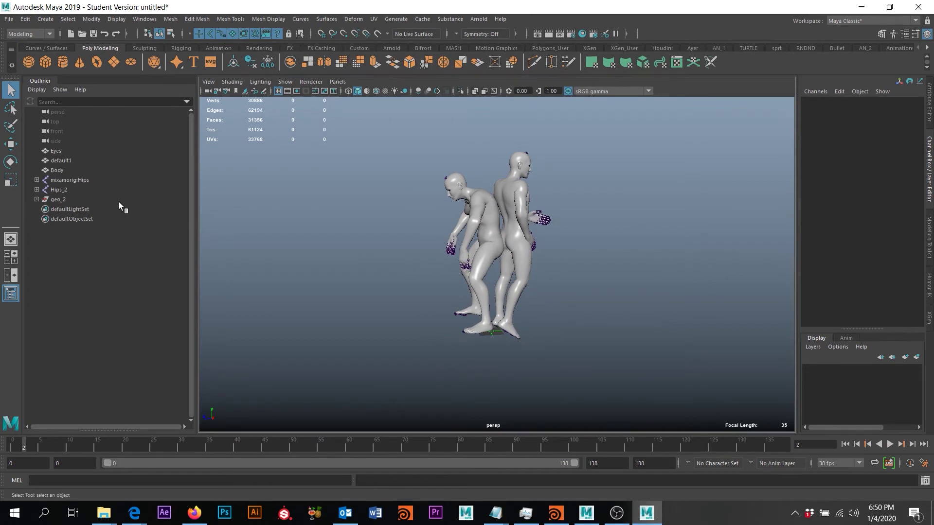
drag(29, 447, 3, 440)
Group the Hips_2 skeleton by itself and name the group charSkeleton2
click(56, 191)
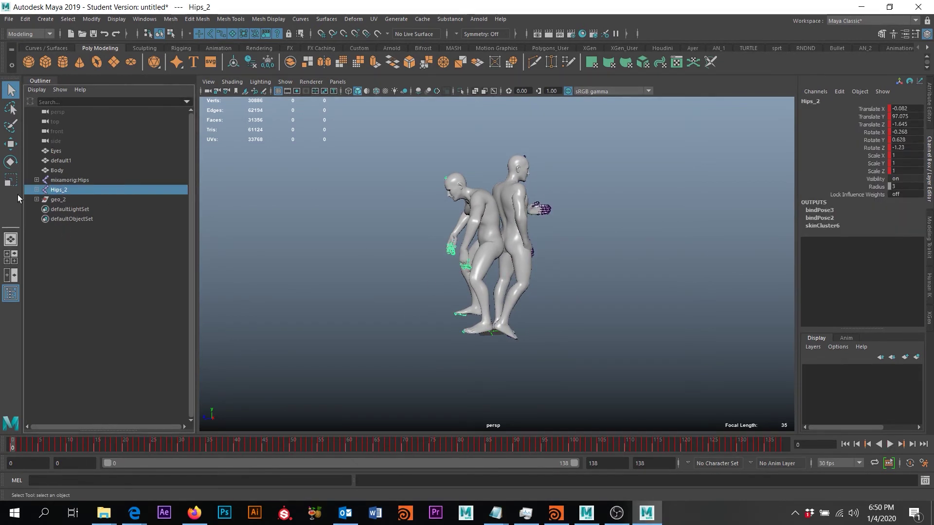
middle_drag(38, 198, 62, 192)
key(ctrl+g)
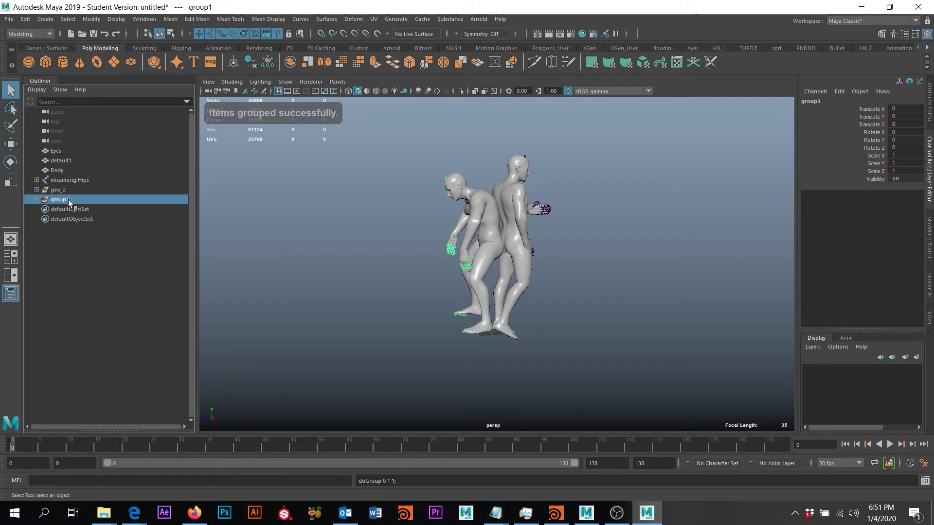
double_click(67, 199)
text(w)
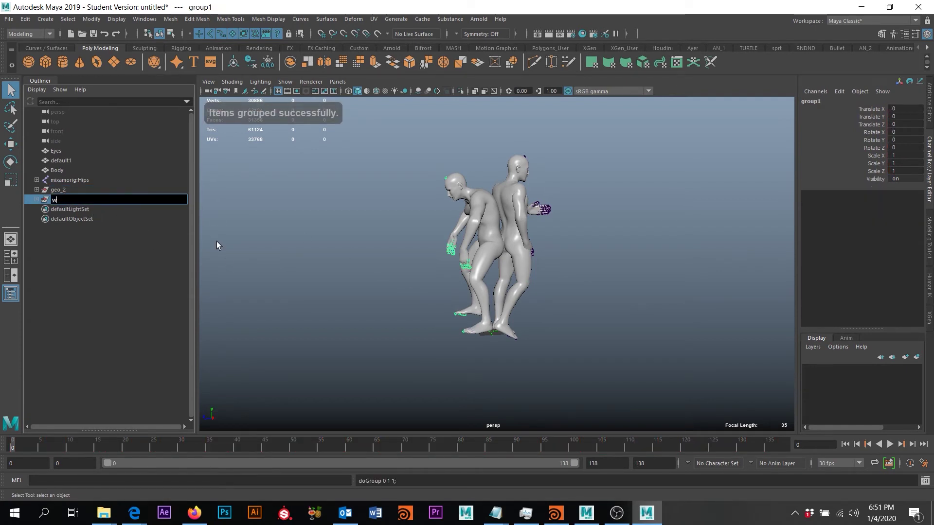
key(BackSpace)
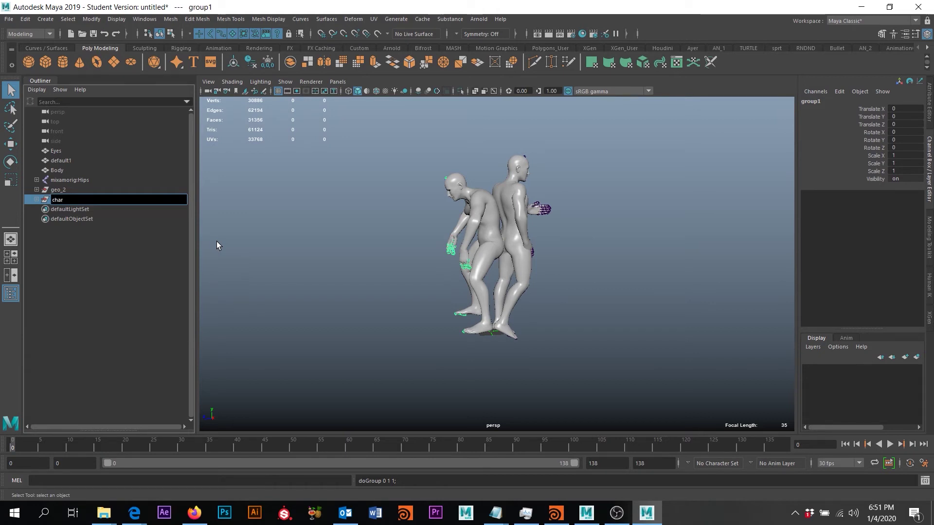
text(charSkeleton2)
key(Return)
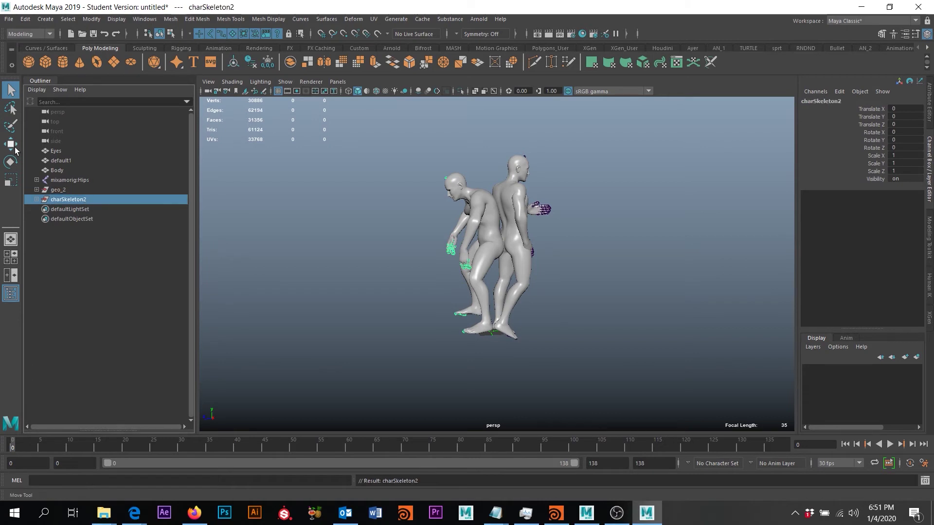
Move charSkeleton2 to about X -157.6, Z 30.1, scale it uniformly to 0.83, and rotate it about 90° around Y
key(w)
drag(466, 335, 432, 319)
key(r)
key(e)
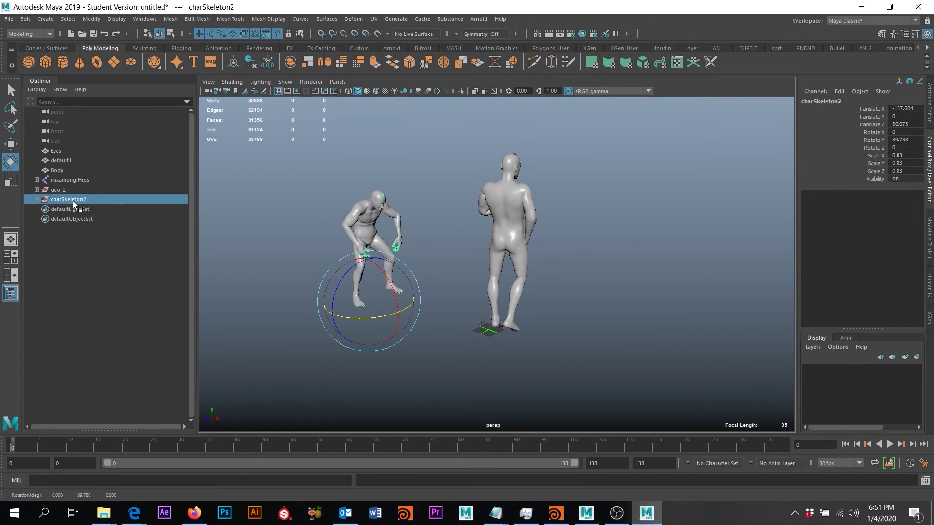
scroll(432, 279, down, 2)
alt+drag(433, 279, 390, 290)
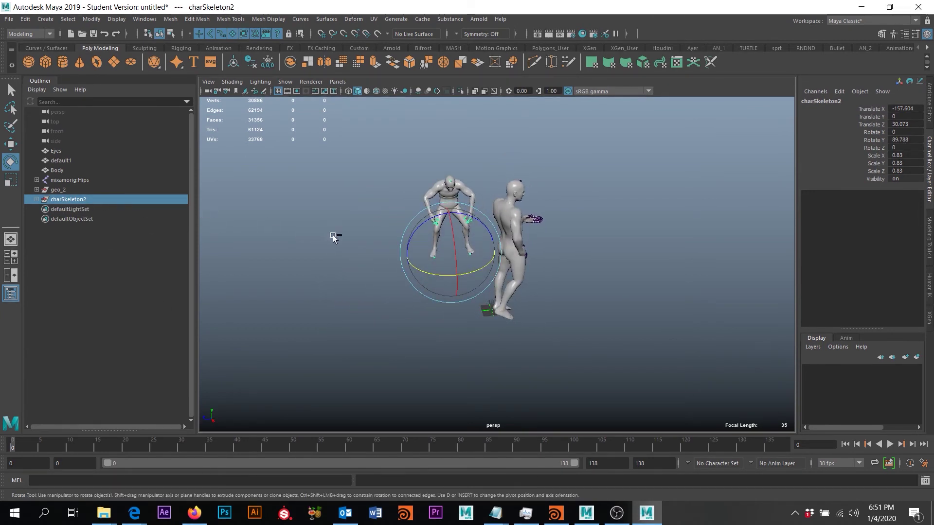
Undo the group's rotation and move charSkeleton2 in front of the first character, at about X 31.5, Z -112.9
key(ctrl+z)
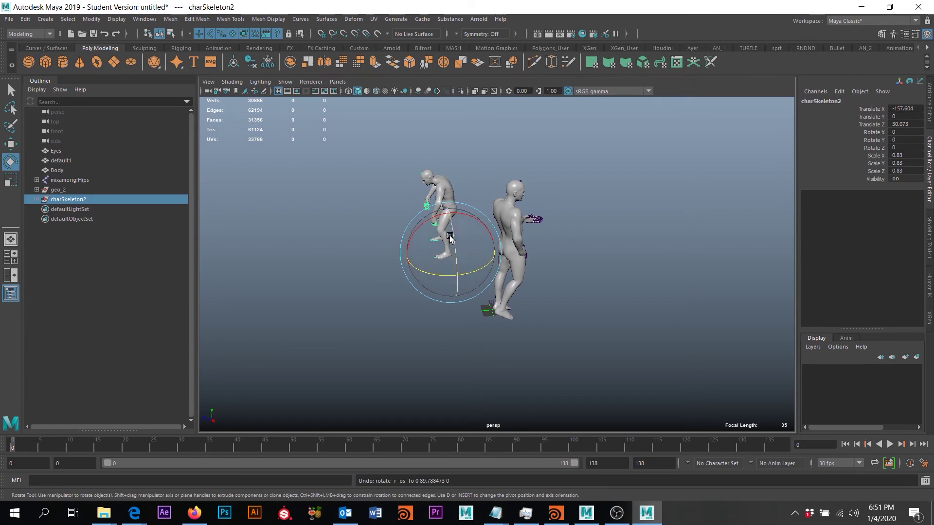
key(w)
drag(419, 275, 554, 333)
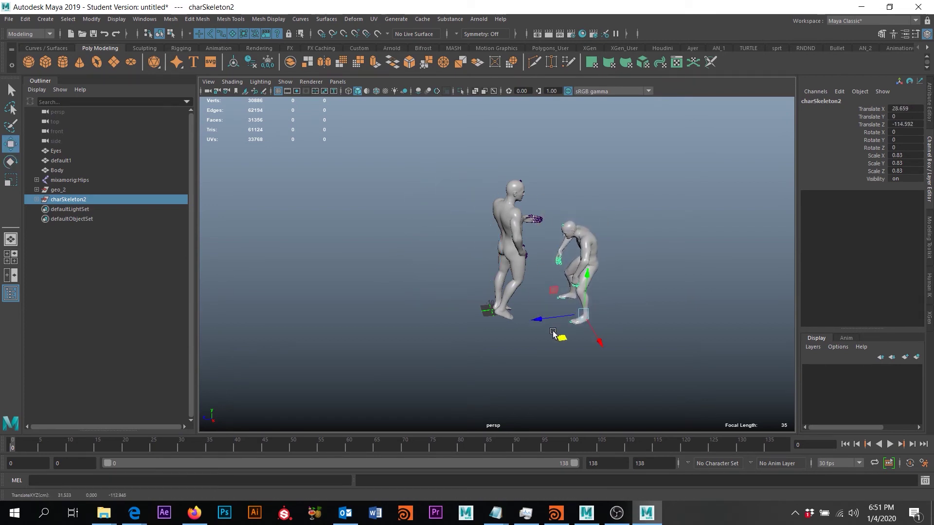
Play back the animation from a side view to check how the two characters interact
key(alt+v)
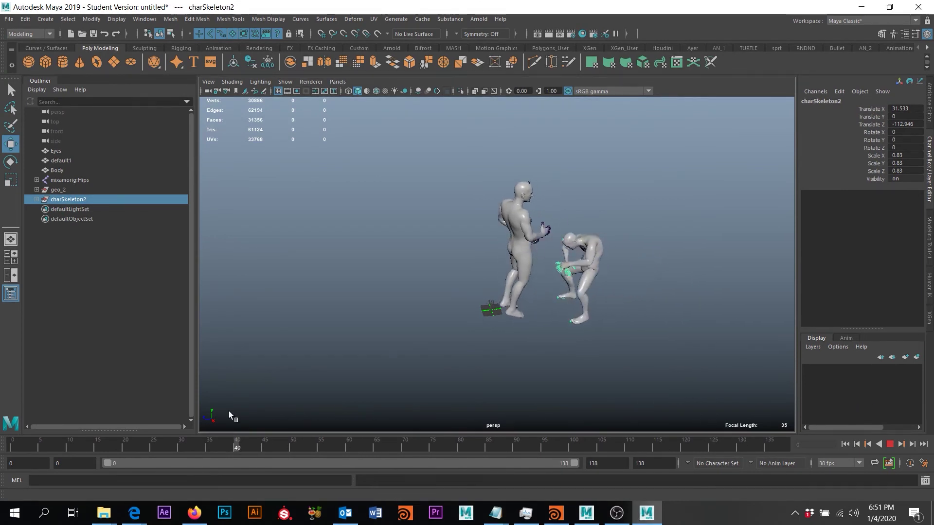
key(alt+v)
scroll(550, 315, up, 3)
scroll(457, 317, down, 2)
alt+middle_drag(503, 319, 433, 339)
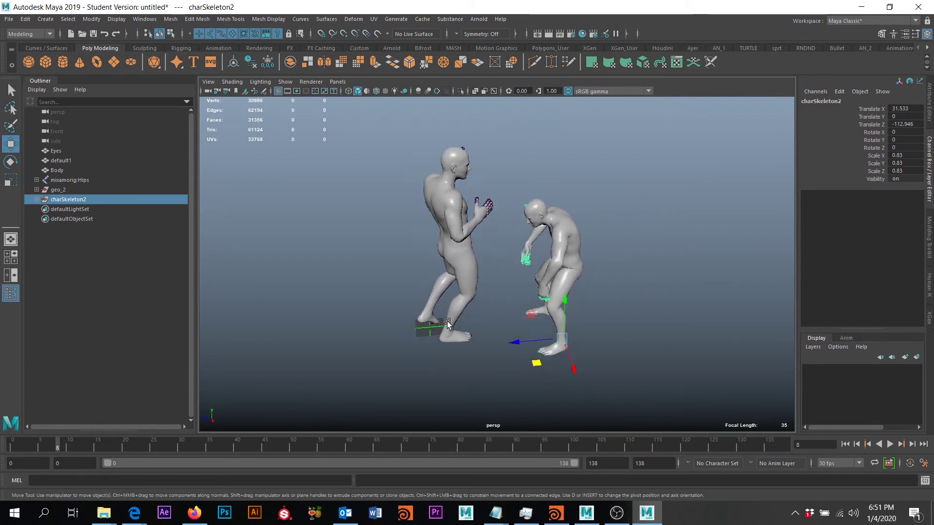
alt+drag(433, 340, 510, 321)
key(q)
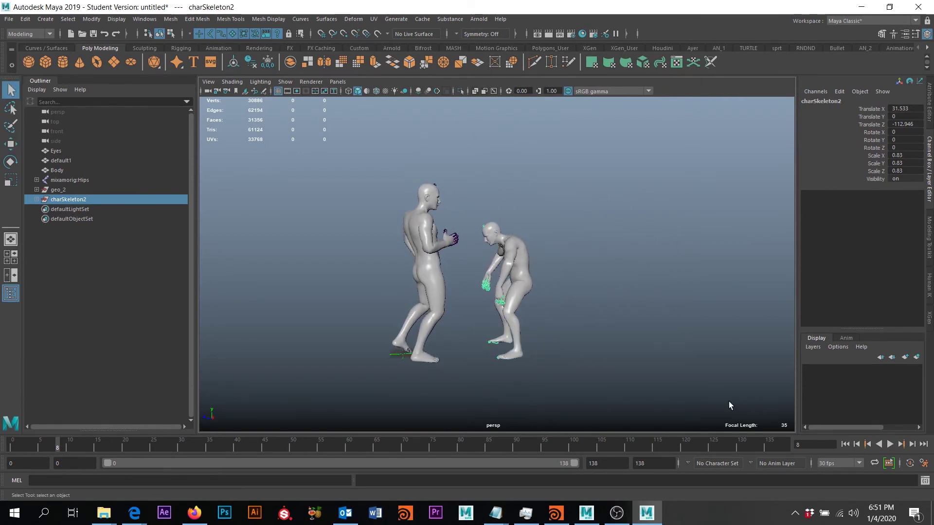
click(890, 445)
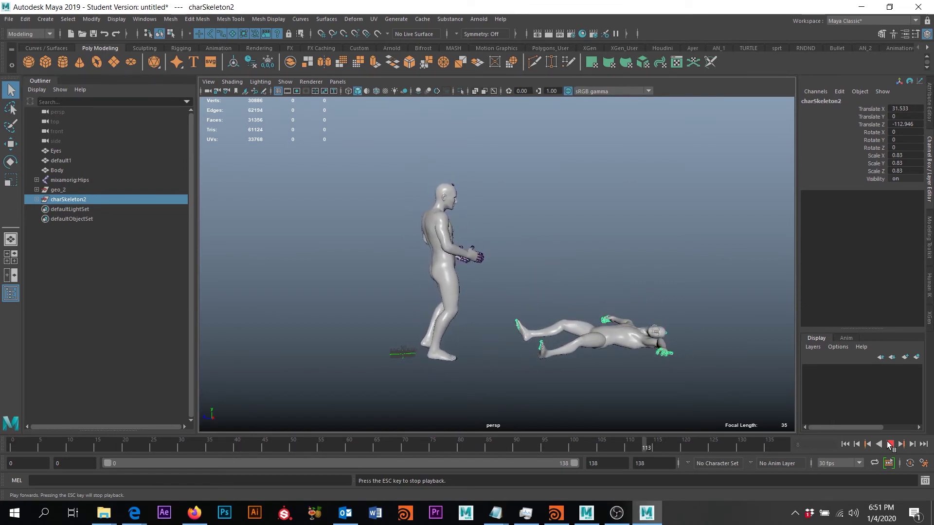
click(890, 444)
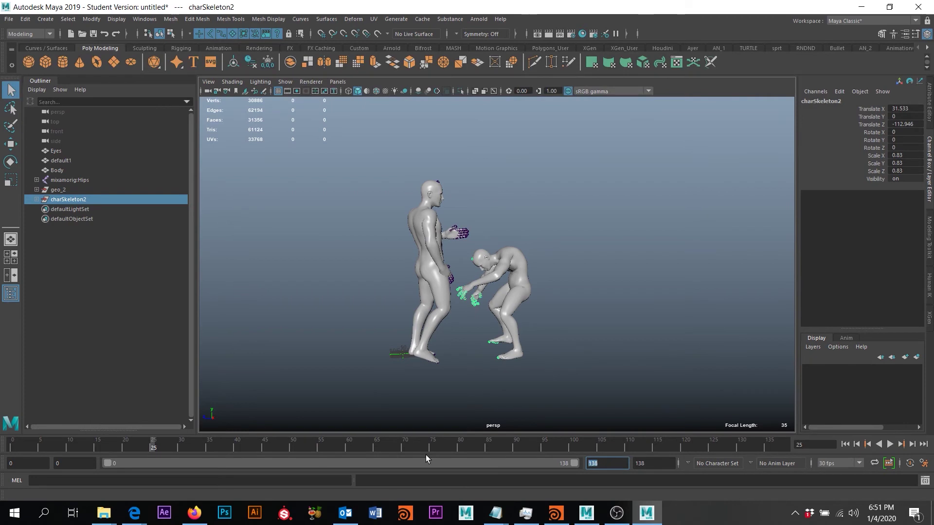
Extend the playback range to end at frame 700 and scrub through the longer animation
text(700)
key(Return)
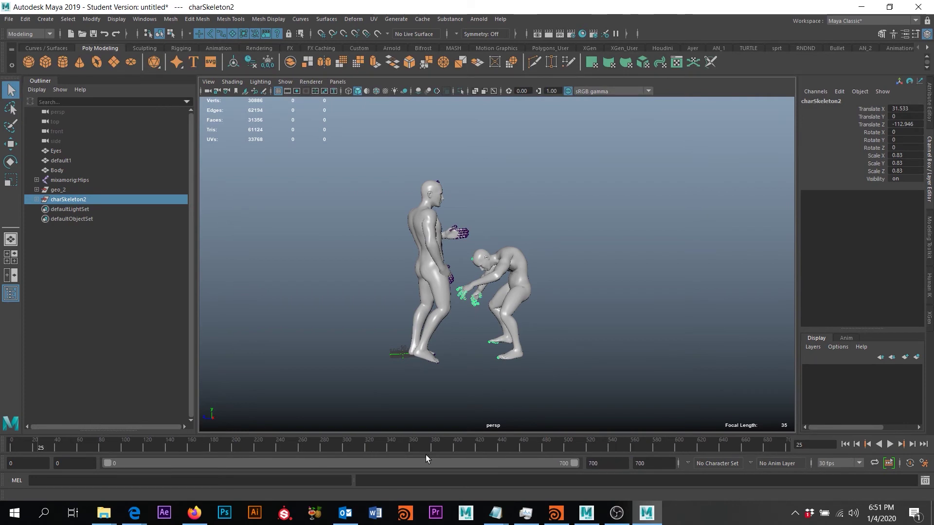
drag(46, 444, 484, 415)
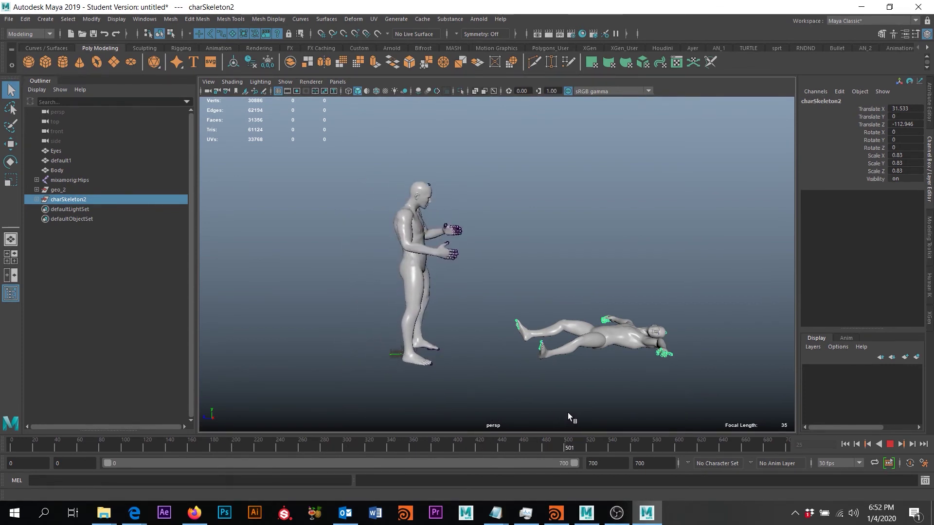
drag(632, 419, 624, 417)
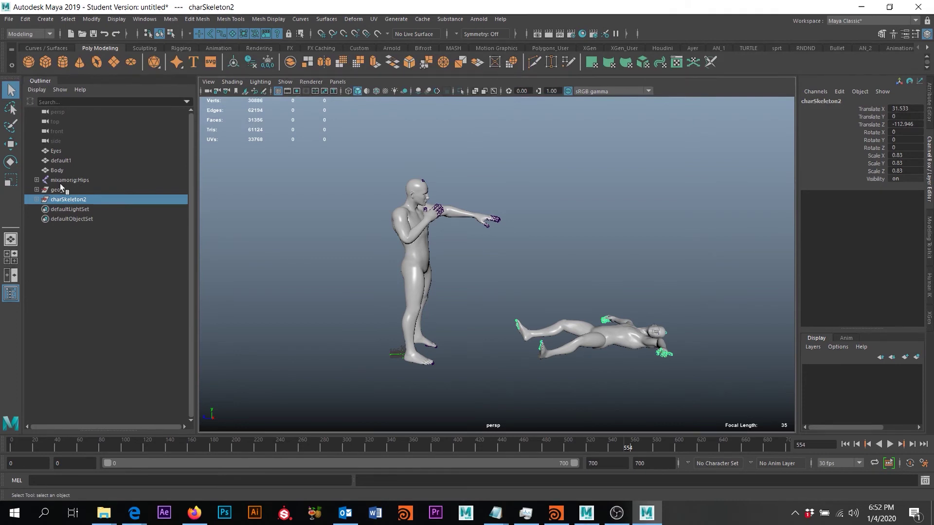
Select the Hips_2 skeleton inside the charSkeleton2 group to inspect its keyframes
click(36, 199)
click(63, 210)
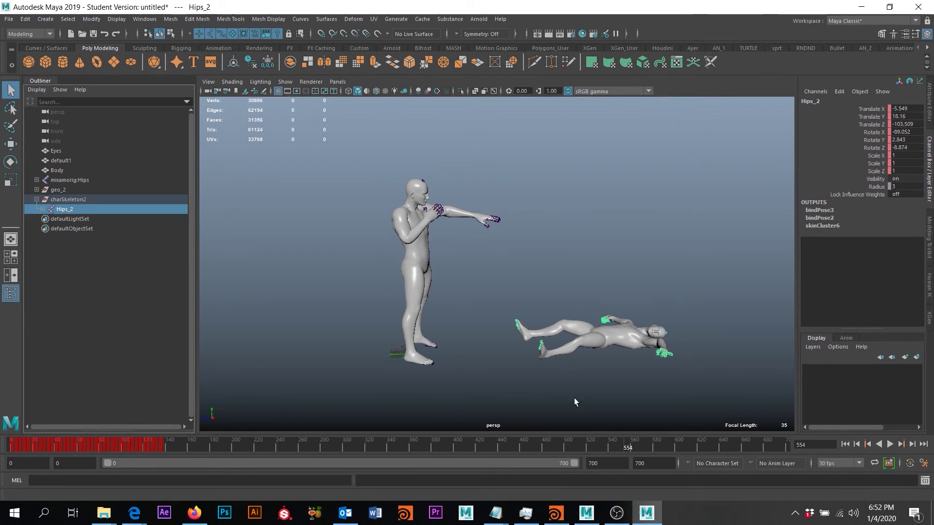
Run the MEL command "select -hi;" on Hips_2 to select its whole joint hierarchy and minimize the Script Editor
click(924, 481)
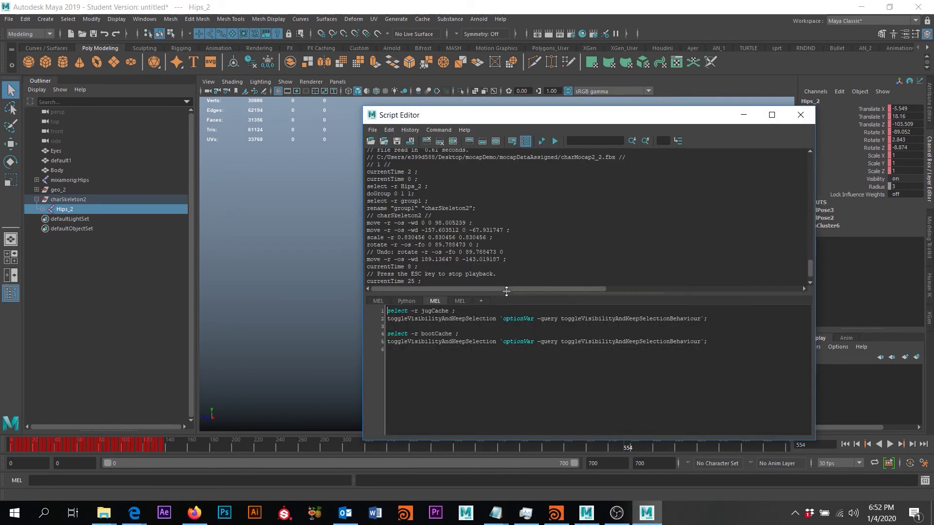
click(460, 301)
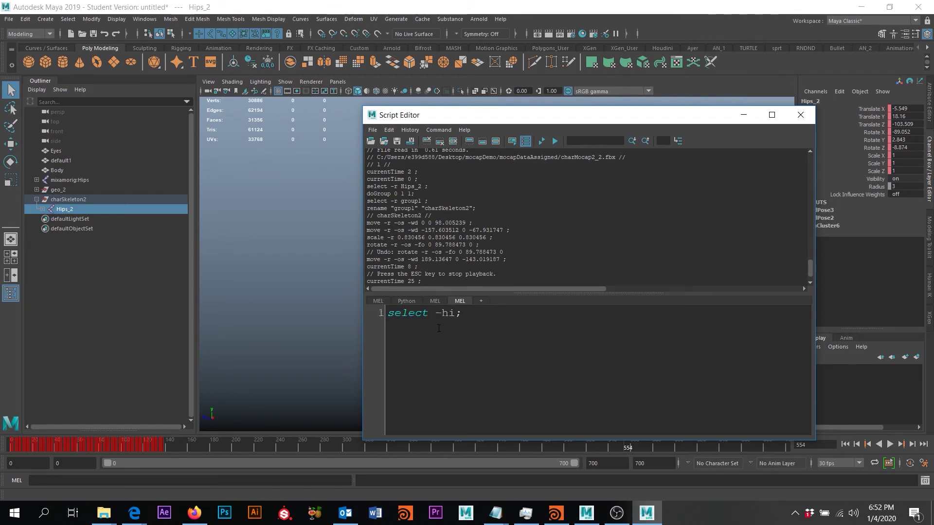
ctrl+scroll(439, 328, up, 10)
drag(528, 321, 312, 325)
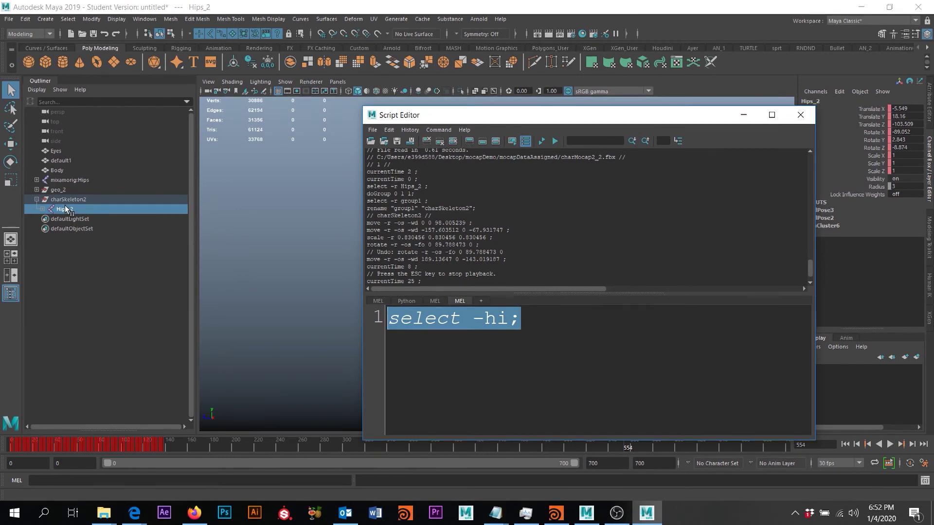
click(555, 141)
click(743, 115)
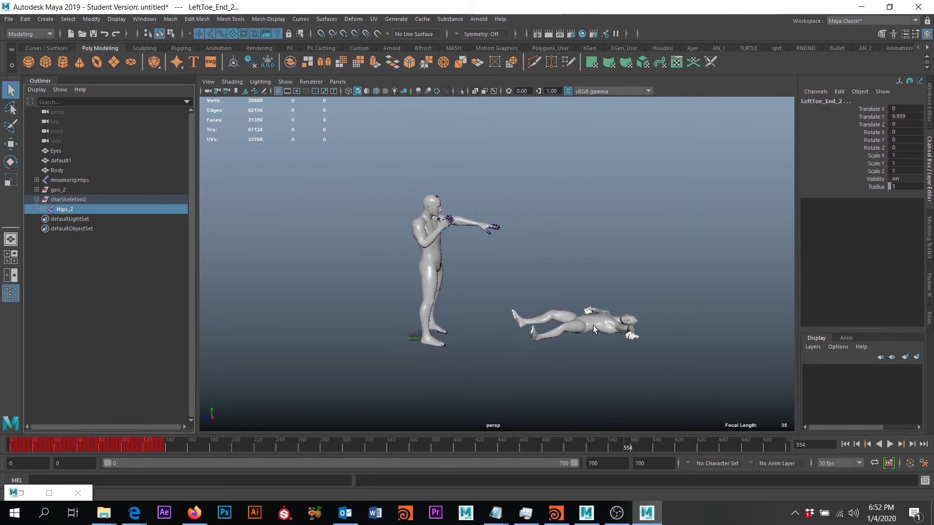
Select the hierarchy's keyframes from frame 0 to 149 and slide them along the timeline to begin at about frame 430
scroll(593, 326, up, 2)
alt+middle_drag(603, 328, 548, 337)
alt+drag(548, 337, 584, 327)
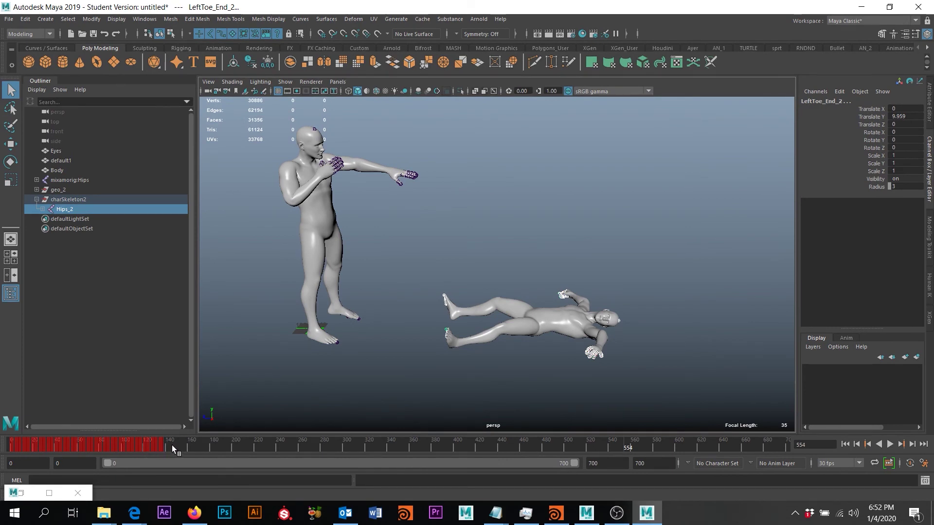
shift+drag(174, 445, 0, 432)
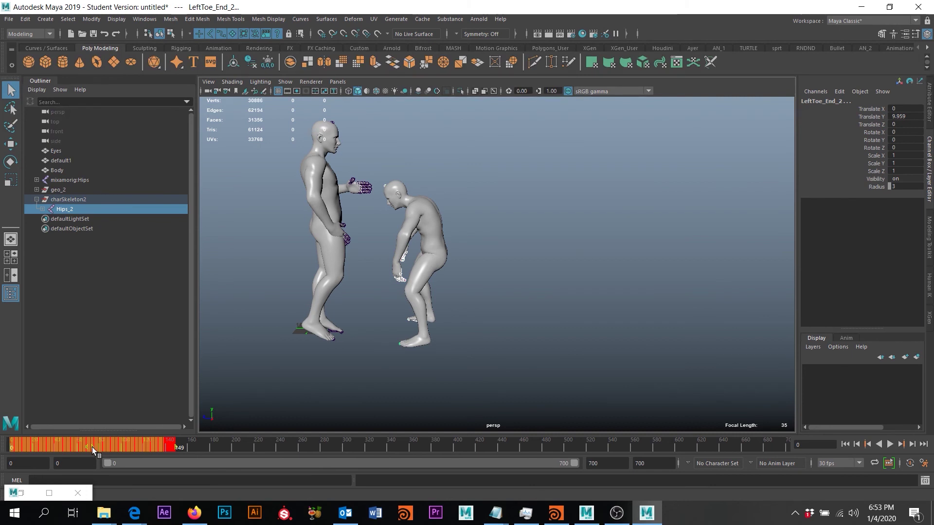
drag(91, 448, 626, 455)
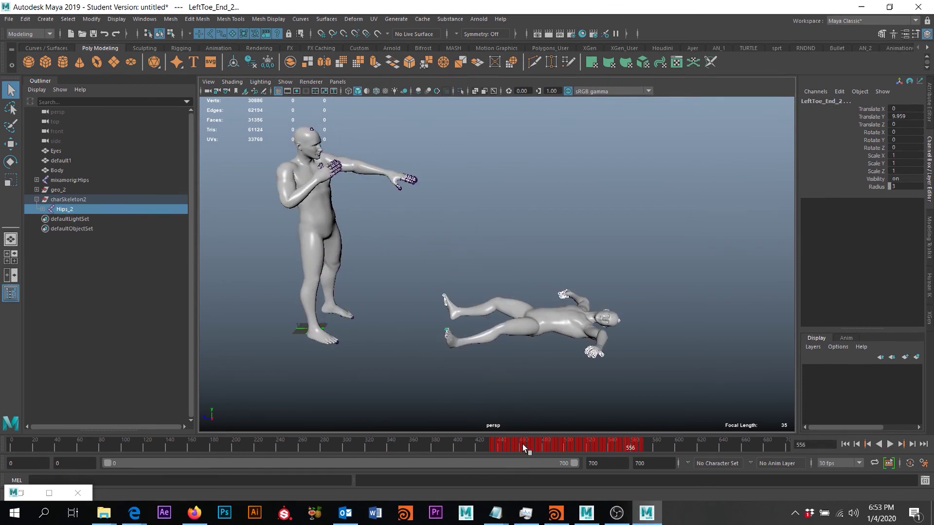
Slide the selected skeleton's keyframes further to begin at about frame 500 and scrub to check the timing against the first character
drag(522, 444, 667, 447)
drag(577, 448, 652, 448)
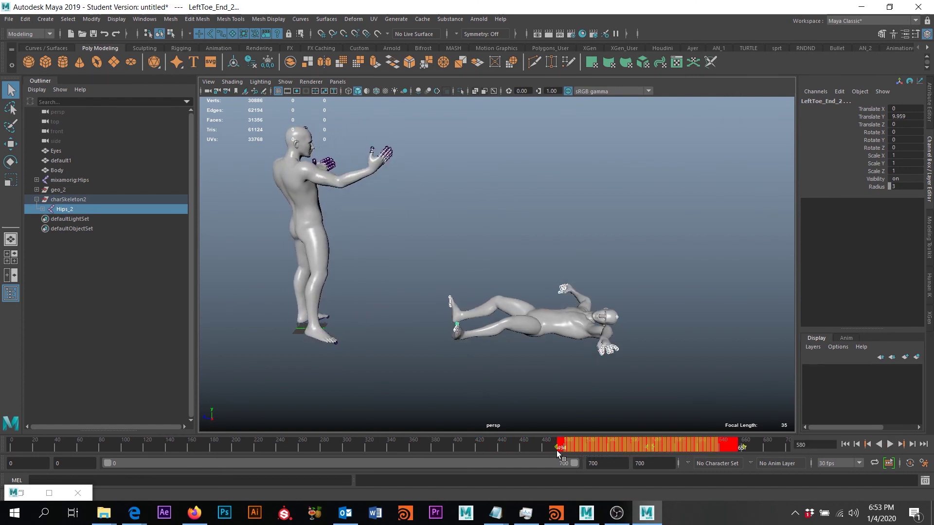
drag(557, 451, 632, 449)
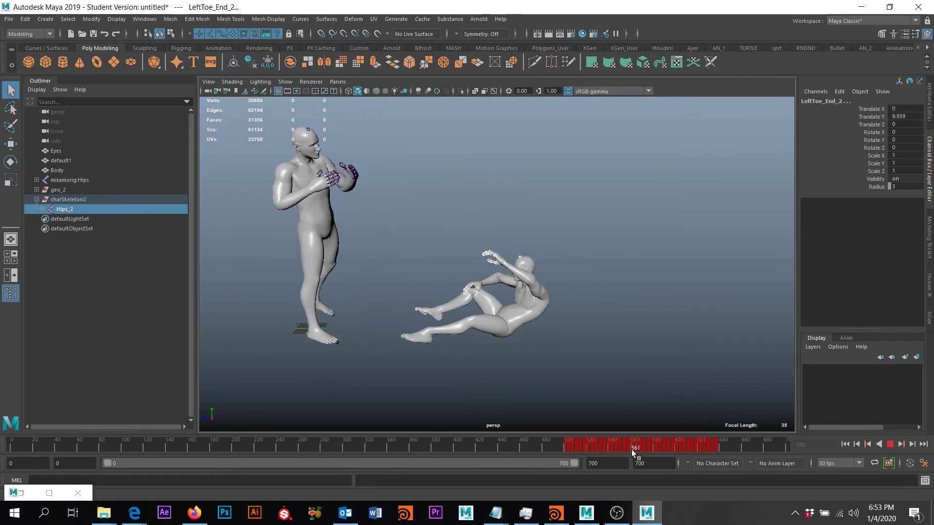
Reselect the skeleton's key range, shift it to begin at about frame 520, and play back the interaction
shift+drag(554, 446, 748, 448)
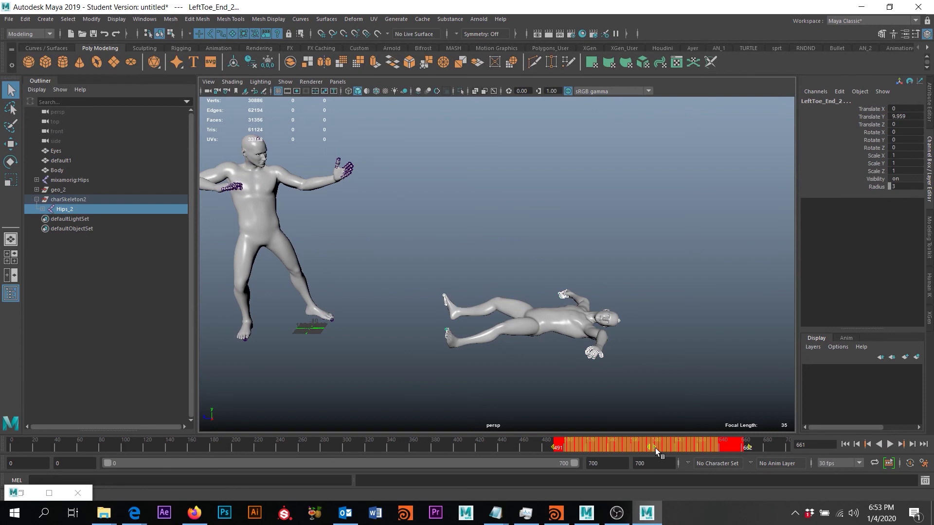
click(655, 446)
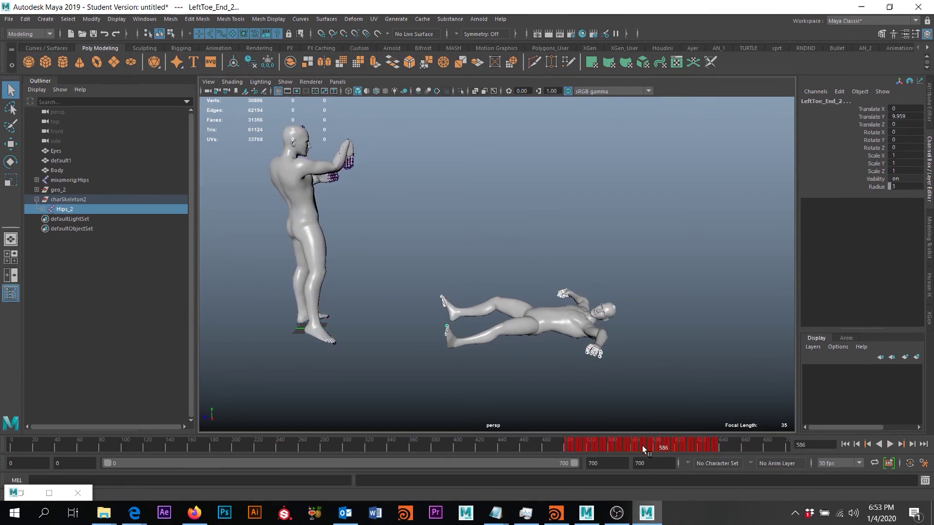
shift+drag(557, 445, 735, 446)
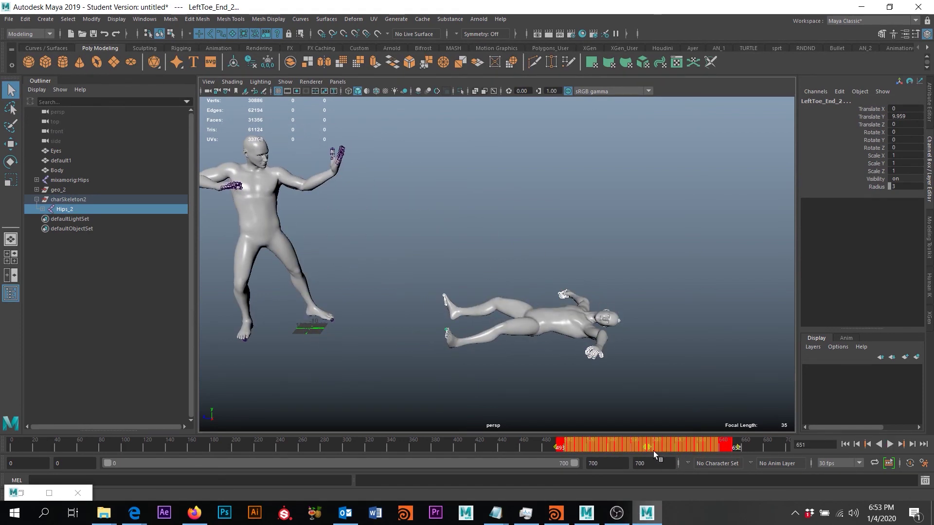
drag(658, 448, 673, 448)
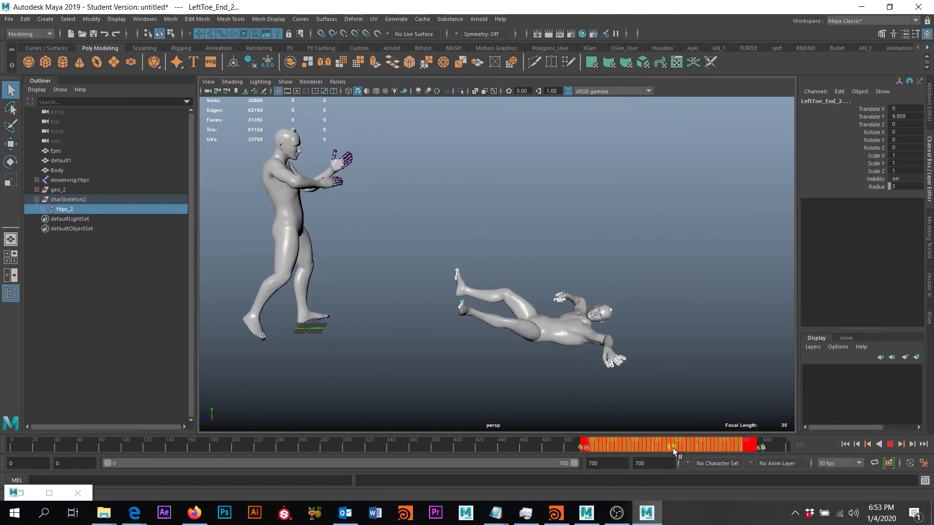
key(alt+v)
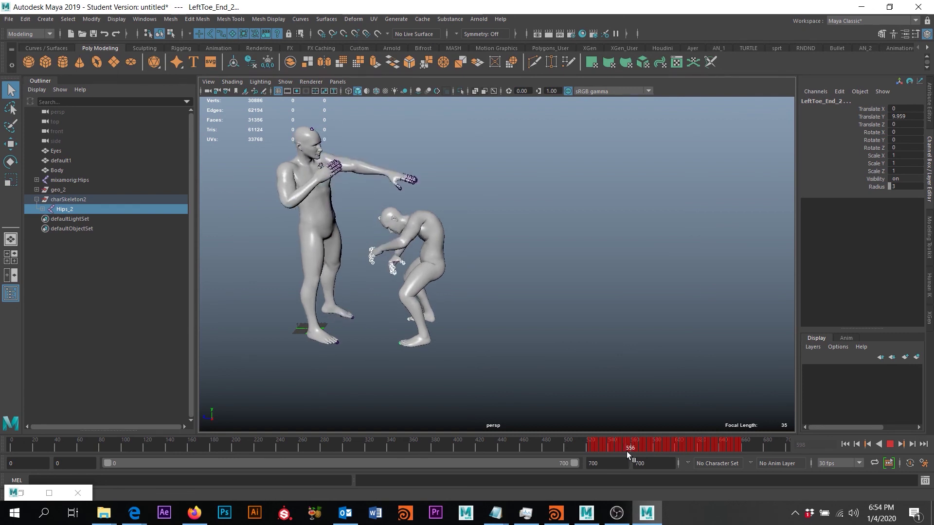
key(alt+v)
Set the charSkeleton2 group's Scale X, Y and Z to 1
click(110, 201)
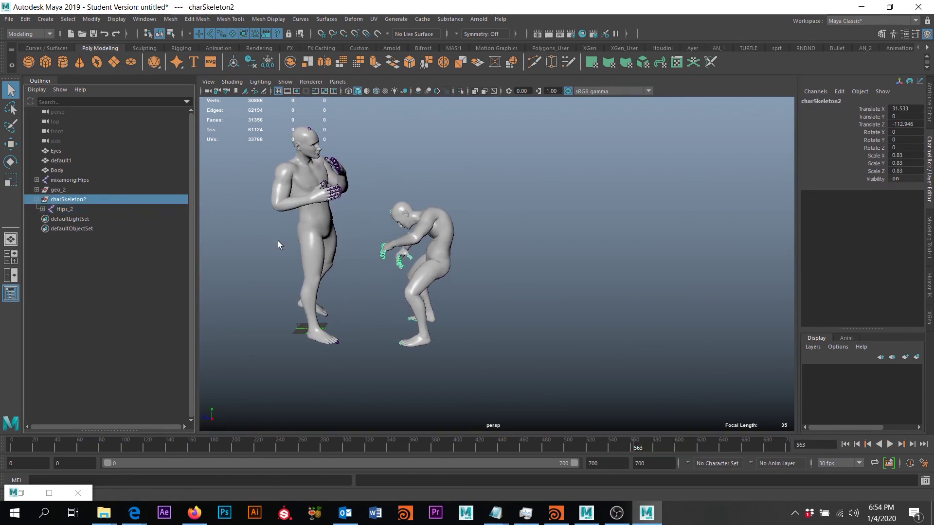
drag(898, 156, 901, 169)
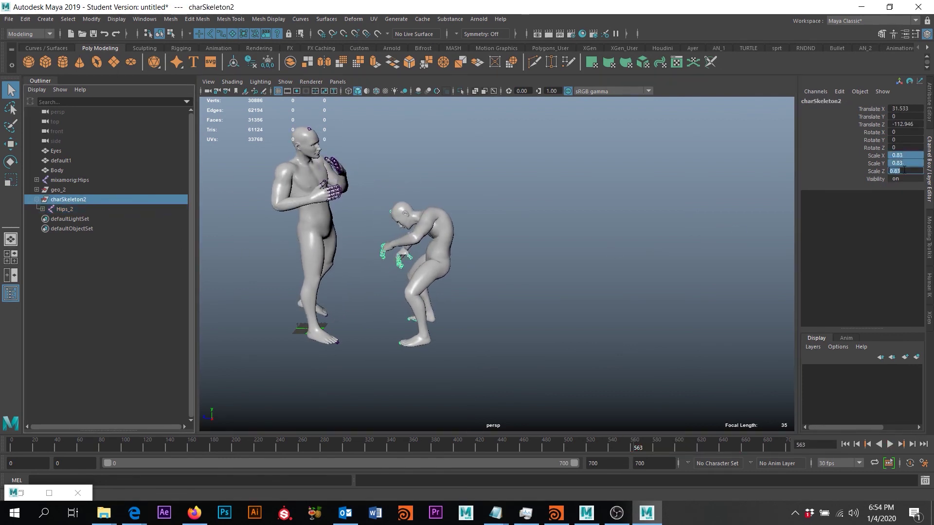
text(1)
key(Return)
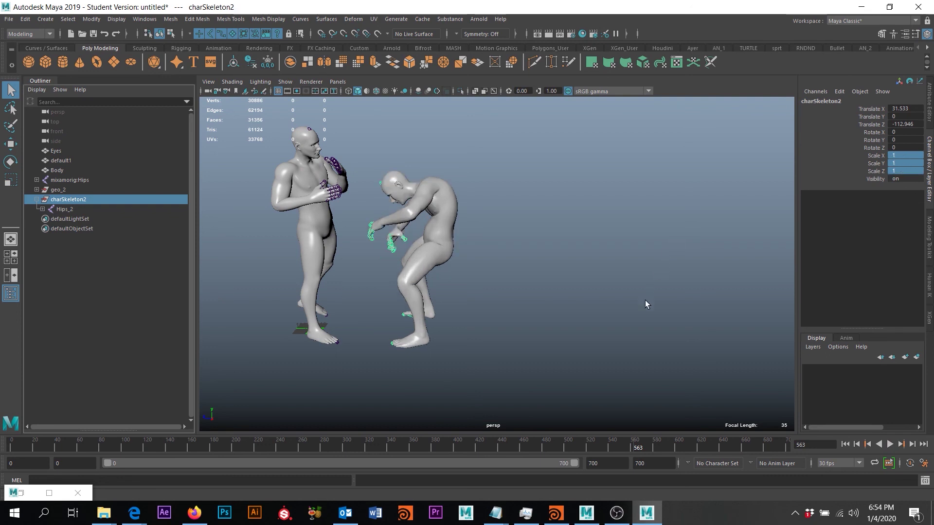
Play back to about frame 541 and move charSkeleton2 away from the first character to about Z -138
key(alt+v)
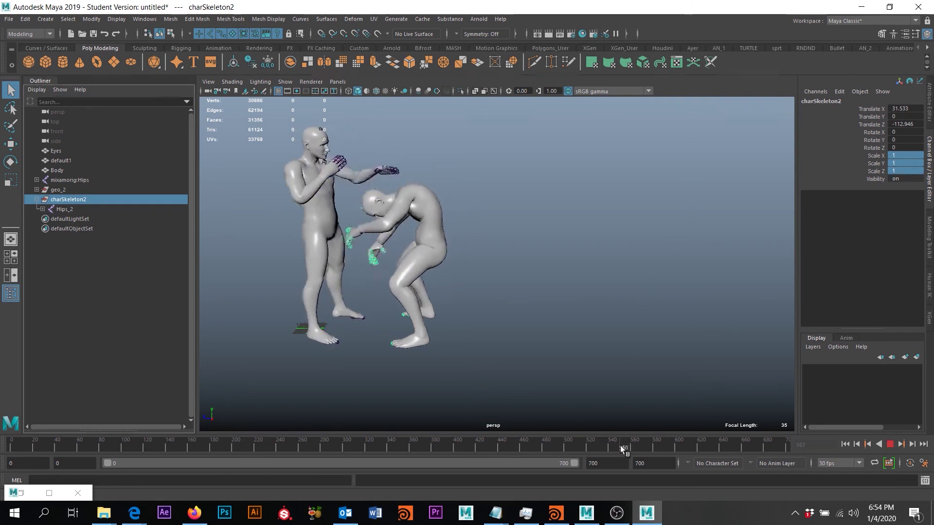
drag(627, 448, 611, 434)
key(w)
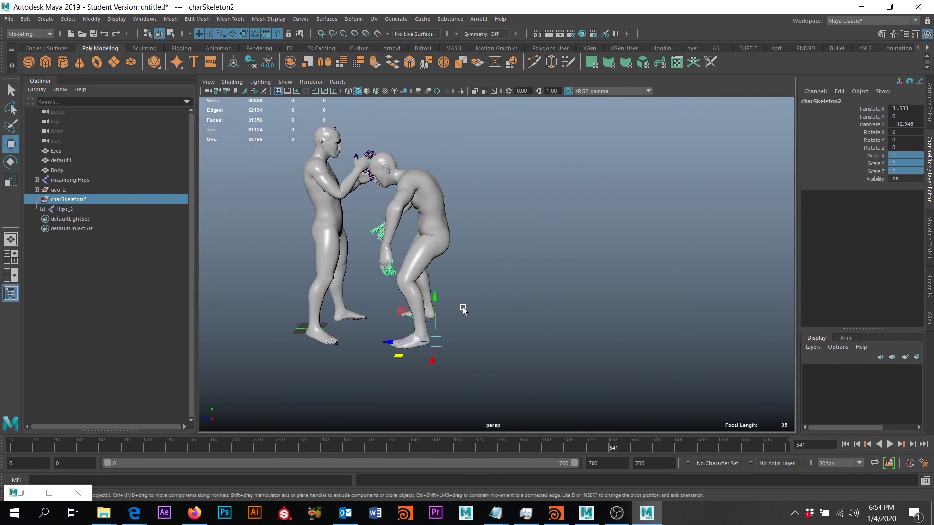
drag(394, 343, 426, 343)
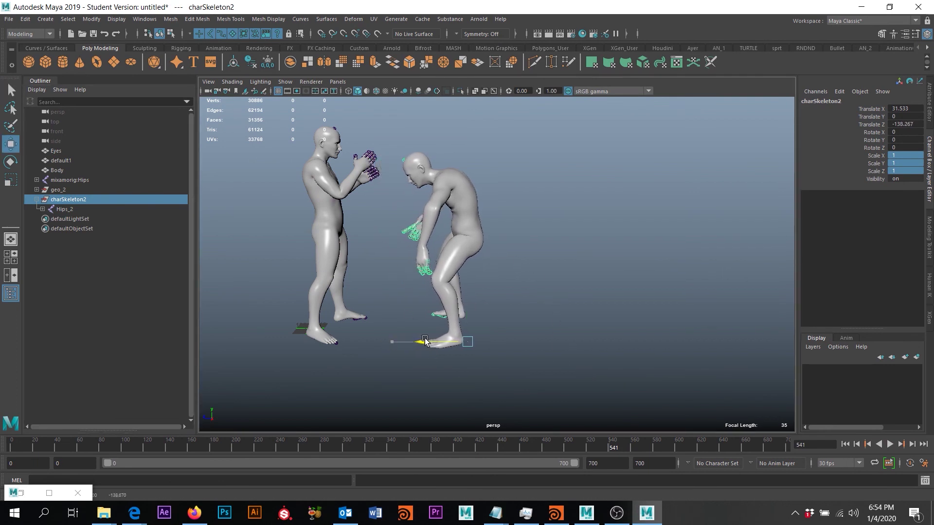
Select Hips_2, slide its keyframes earlier to begin at about frame 512, and play back the result from frame 379
click(72, 209)
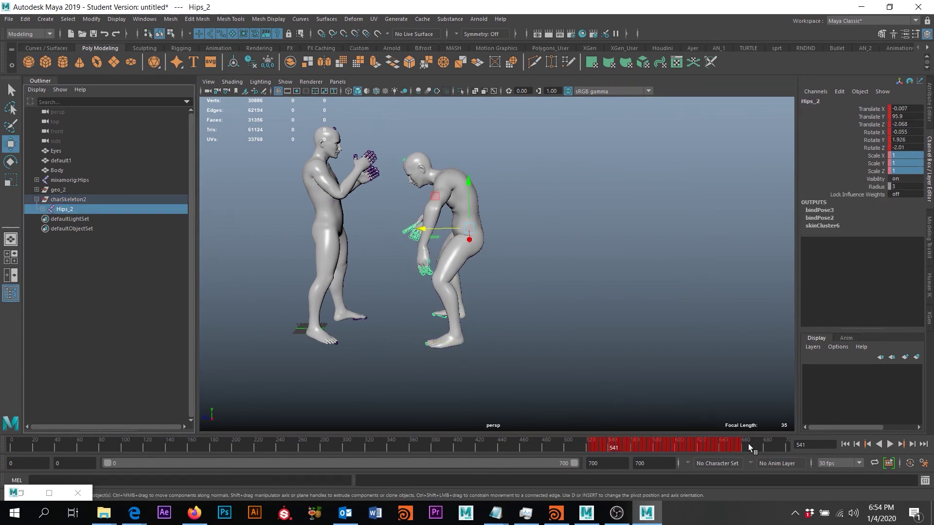
drag(748, 443, 655, 448)
drag(549, 444, 434, 445)
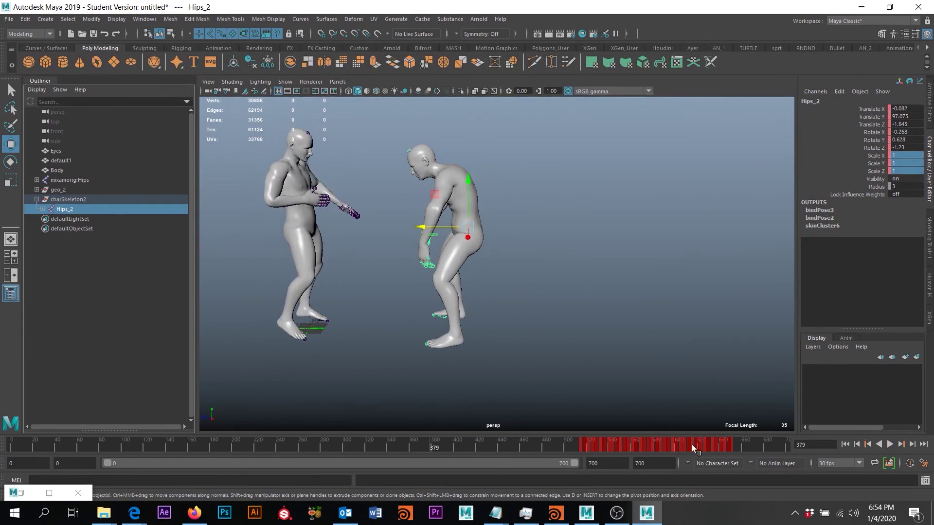
click(890, 444)
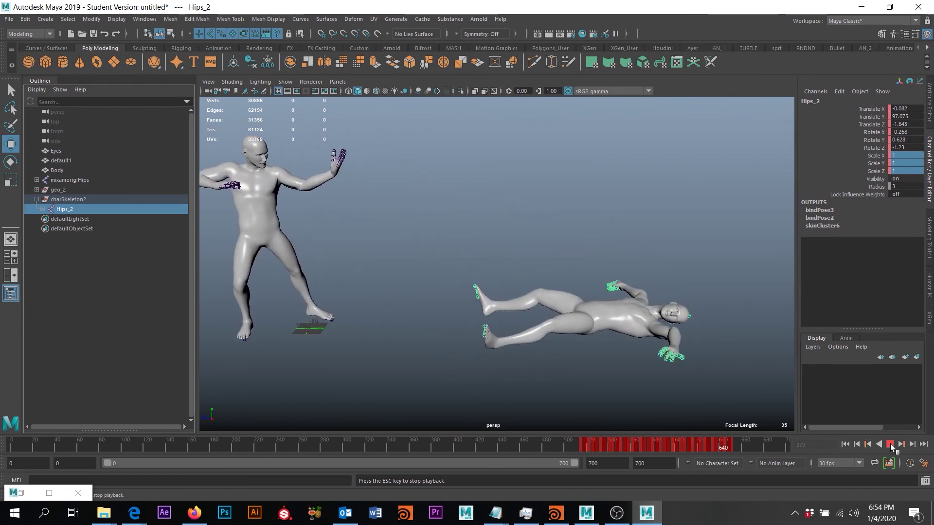
click(890, 443)
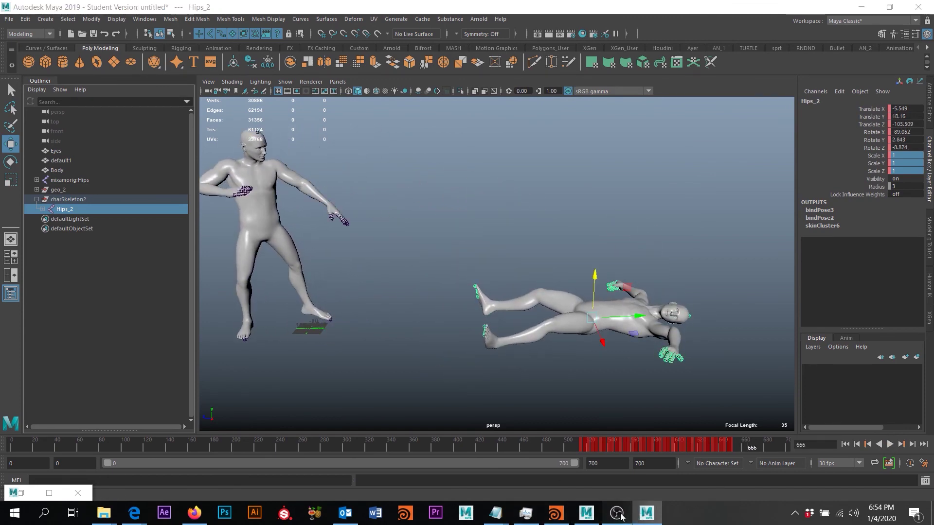